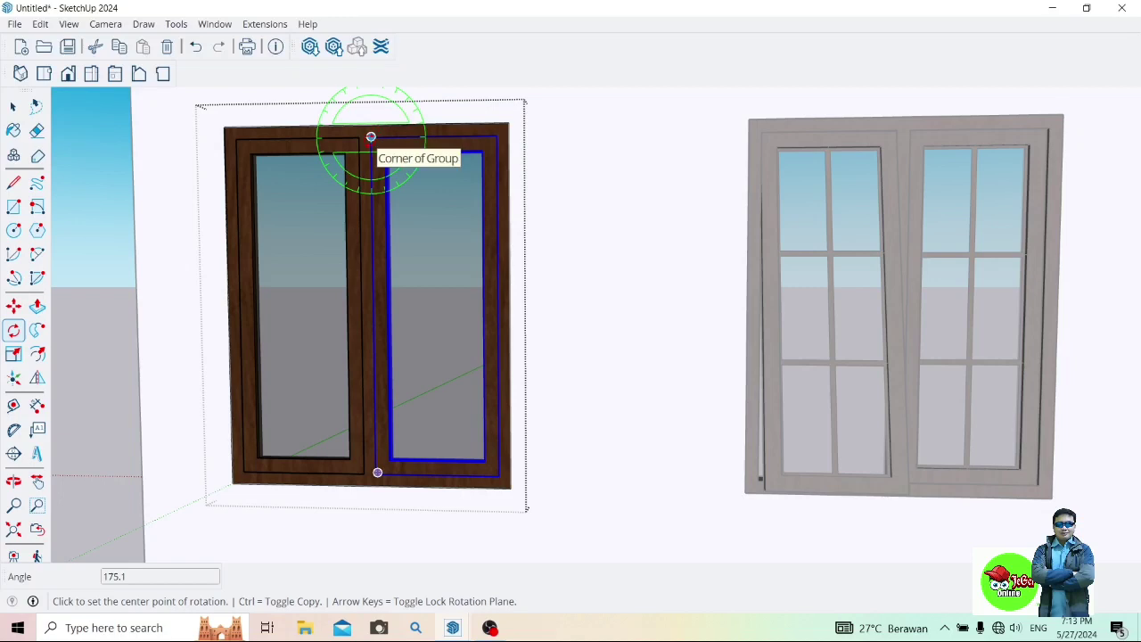
Rotate the right sash 10 degrees about its top corner on the red axis, then close the window group
{"action": "key", "text": "Right"}
{"action": "left_click", "coordinate": [370, 136]}
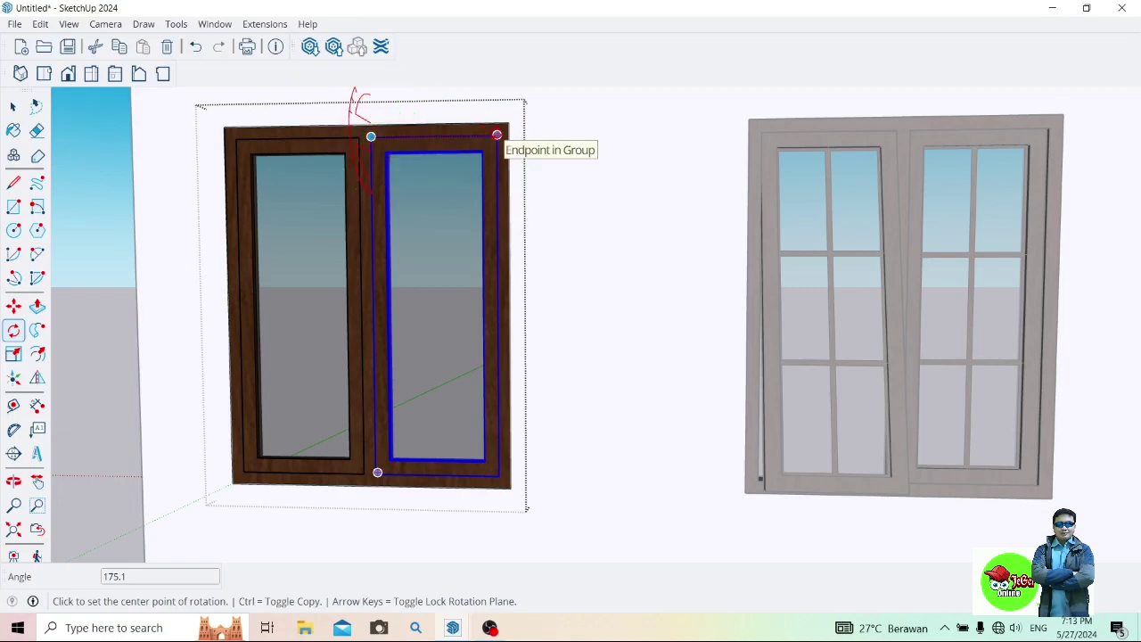
{"action": "left_click", "coordinate": [497, 134]}
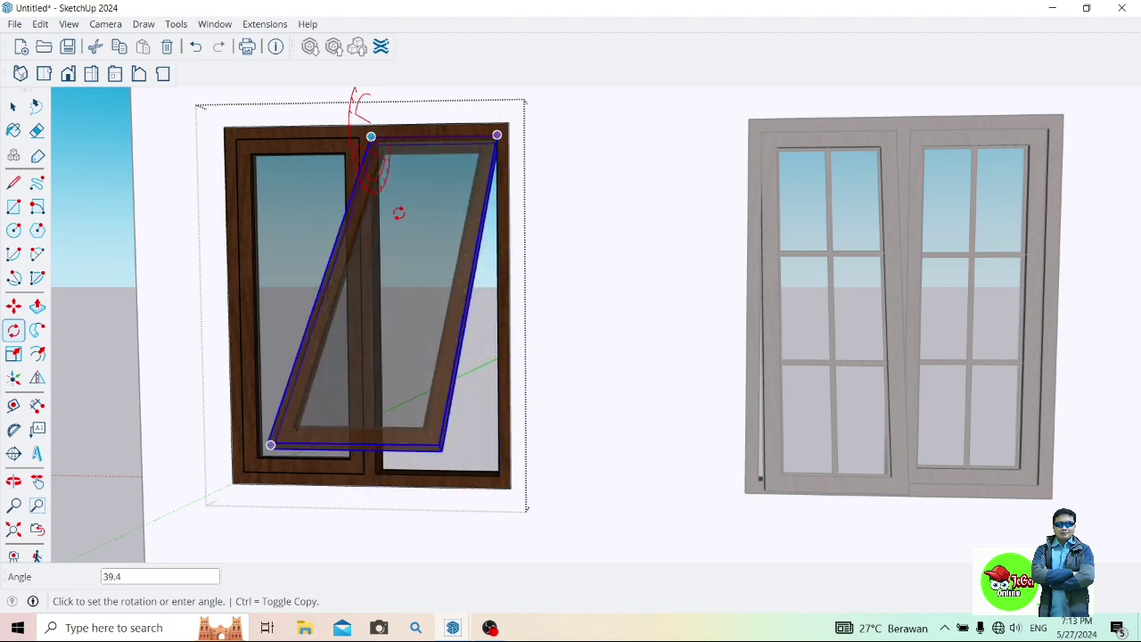
{"action": "type", "text": "10"}
{"action": "key", "text": "Return"}
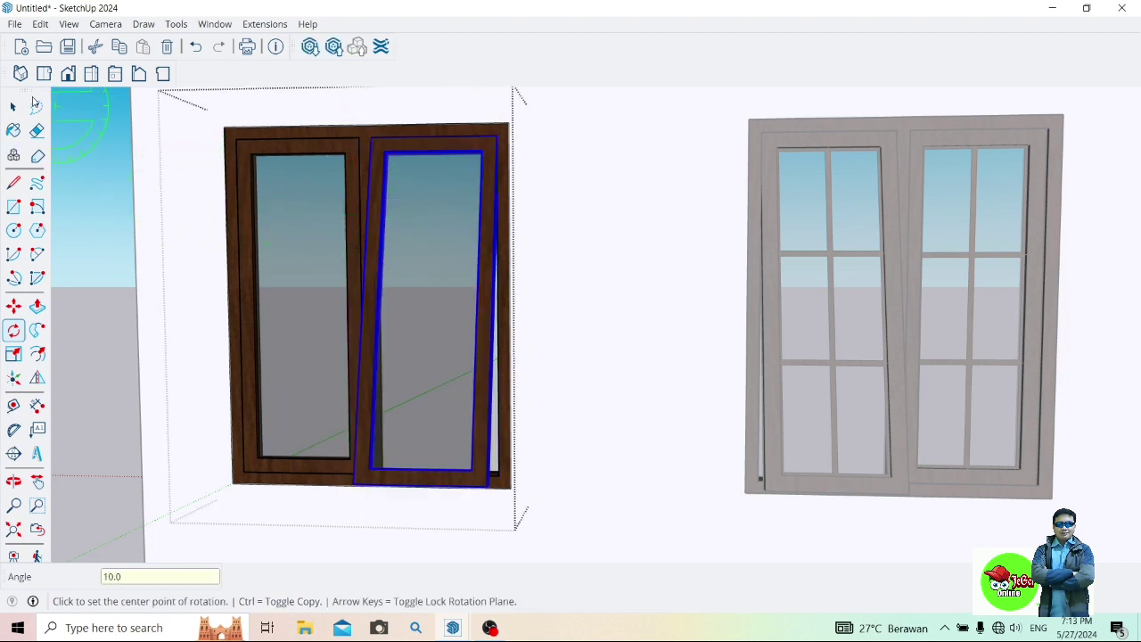
{"action": "left_click", "coordinate": [13, 106]}
{"action": "left_click", "coordinate": [80, 241]}
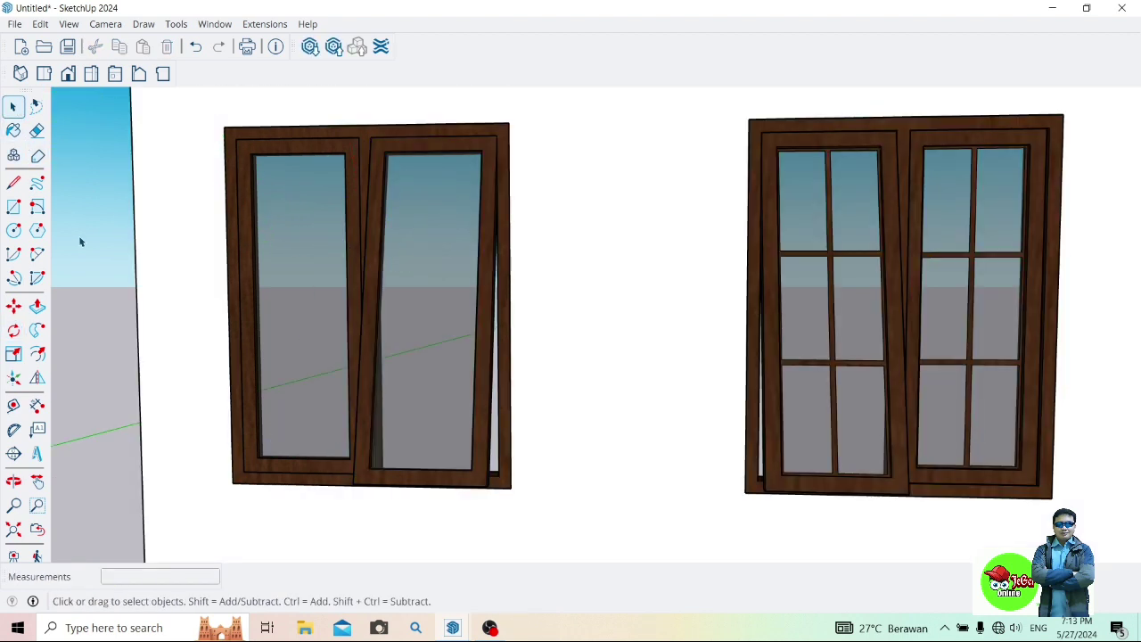
{"action": "left_click", "coordinate": [14, 481]}
{"action": "mouse_move", "coordinate": [87, 387]}
{"action": "left_mouse_down"}
{"action": "mouse_move", "coordinate": [288, 389]}
{"action": "mouse_move", "coordinate": [145, 367]}
{"action": "left_mouse_up"}
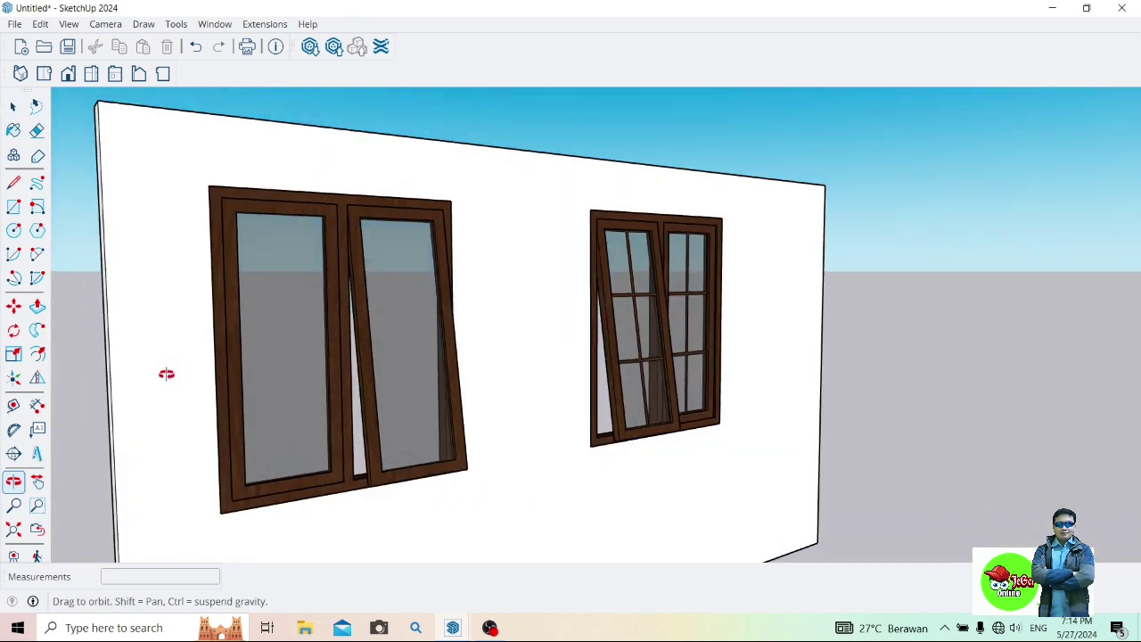
{"action": "left_click", "coordinate": [37, 481]}
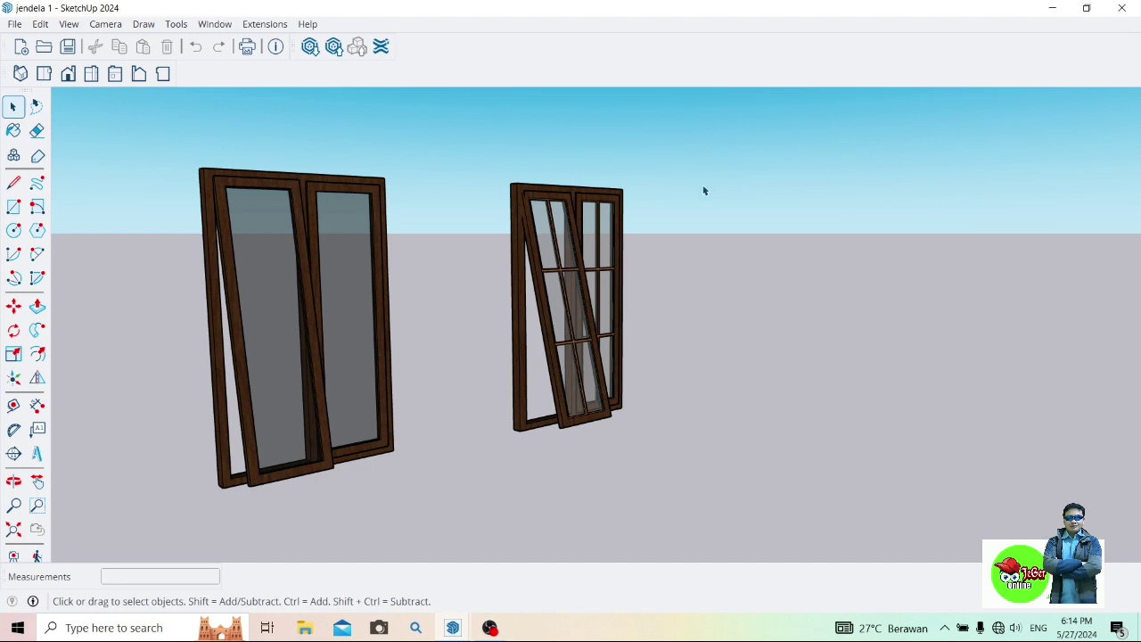
Orbit around the jendela 1 windows, then switch to the Untitled model from the taskbar
{"action": "left_click", "coordinate": [13, 481]}
{"action": "mouse_move", "coordinate": [193, 428]}
{"action": "left_mouse_down"}
{"action": "mouse_move", "coordinate": [127, 416]}
{"action": "mouse_move", "coordinate": [169, 410]}
{"action": "left_mouse_up"}
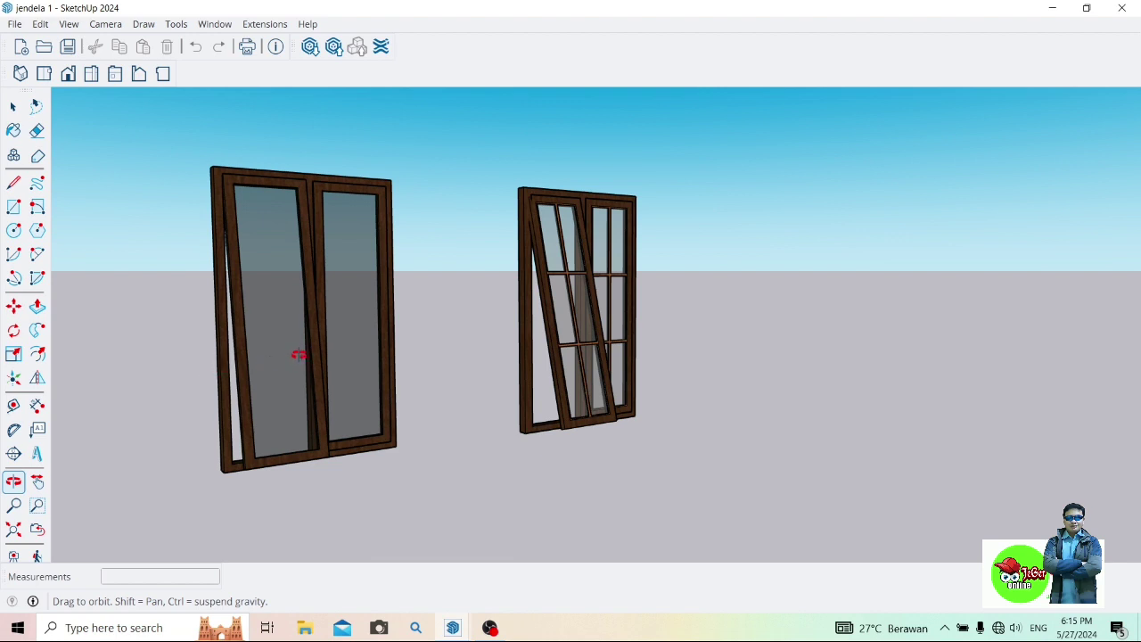
{"action": "mouse_move", "coordinate": [299, 355]}
{"action": "left_mouse_down"}
{"action": "mouse_move", "coordinate": [219, 359]}
{"action": "mouse_move", "coordinate": [300, 347]}
{"action": "mouse_move", "coordinate": [471, 352]}
{"action": "mouse_move", "coordinate": [364, 344]}
{"action": "mouse_move", "coordinate": [390, 311]}
{"action": "mouse_move", "coordinate": [362, 268]}
{"action": "mouse_move", "coordinate": [355, 284]}
{"action": "left_mouse_up"}
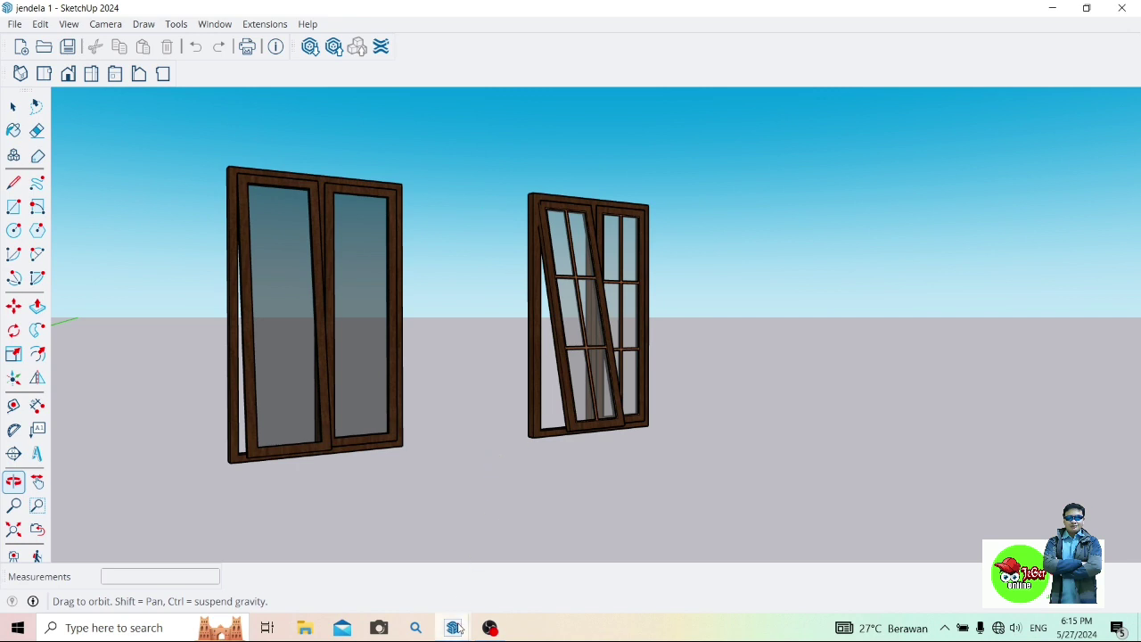
{"action": "mouse_move", "coordinate": [452, 627]}
{"action": "left_click", "coordinate": [497, 553]}
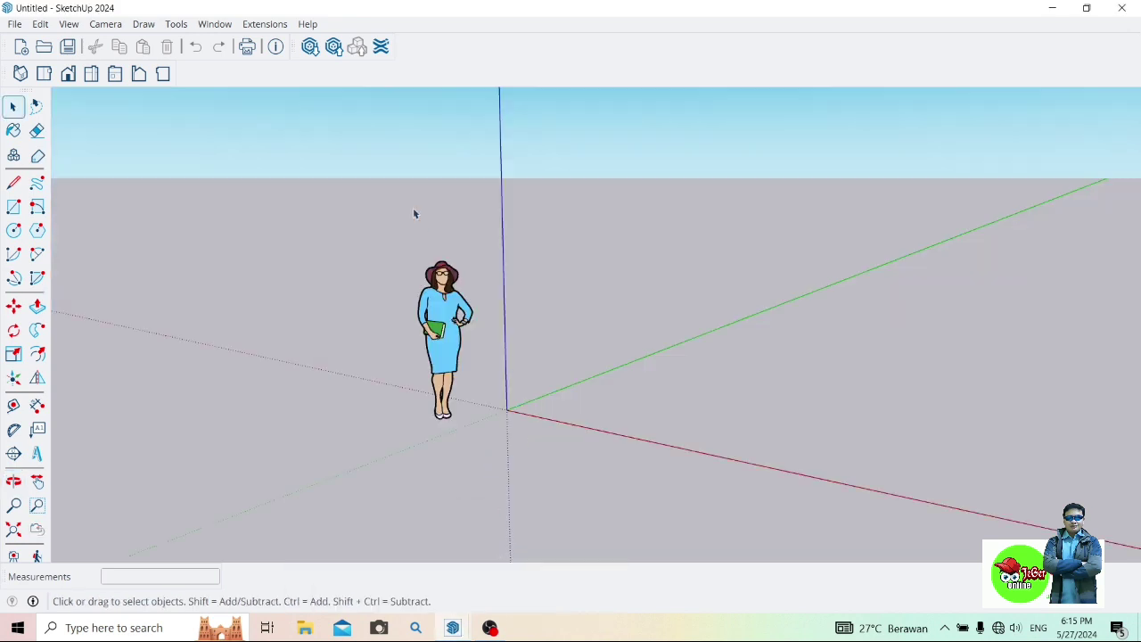
Pan and orbit the Untitled view until the red axis runs nearly horizontal
{"action": "left_click", "coordinate": [37, 481]}
{"action": "left_click_drag", "start_coordinate": [341, 450], "coordinate": [134, 423]}
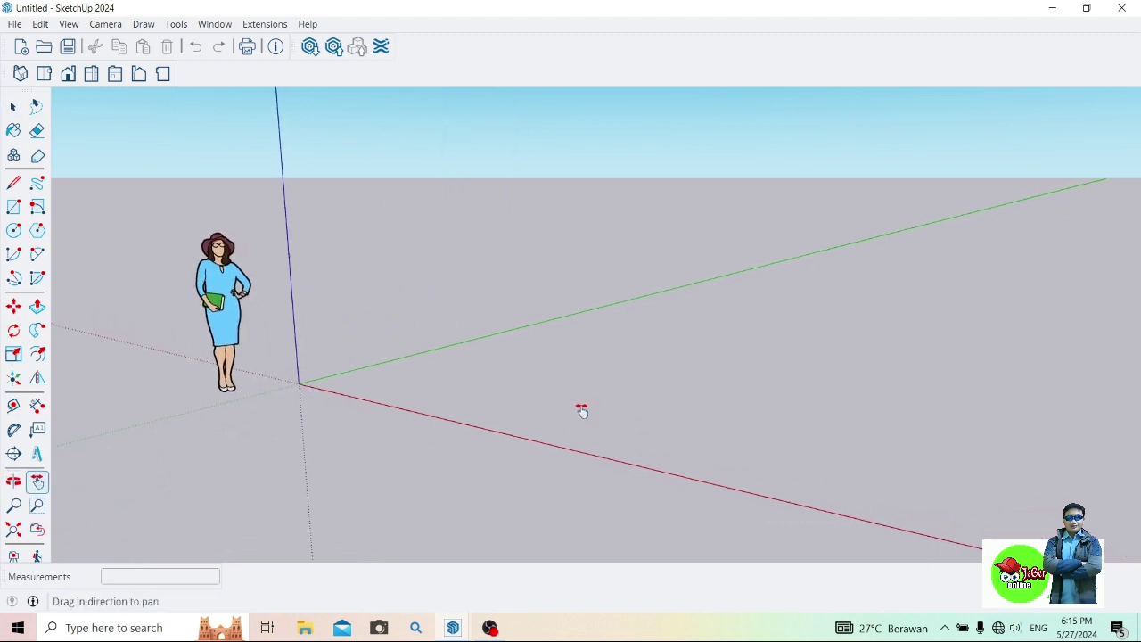
{"action": "left_click_drag", "start_coordinate": [581, 410], "coordinate": [435, 390]}
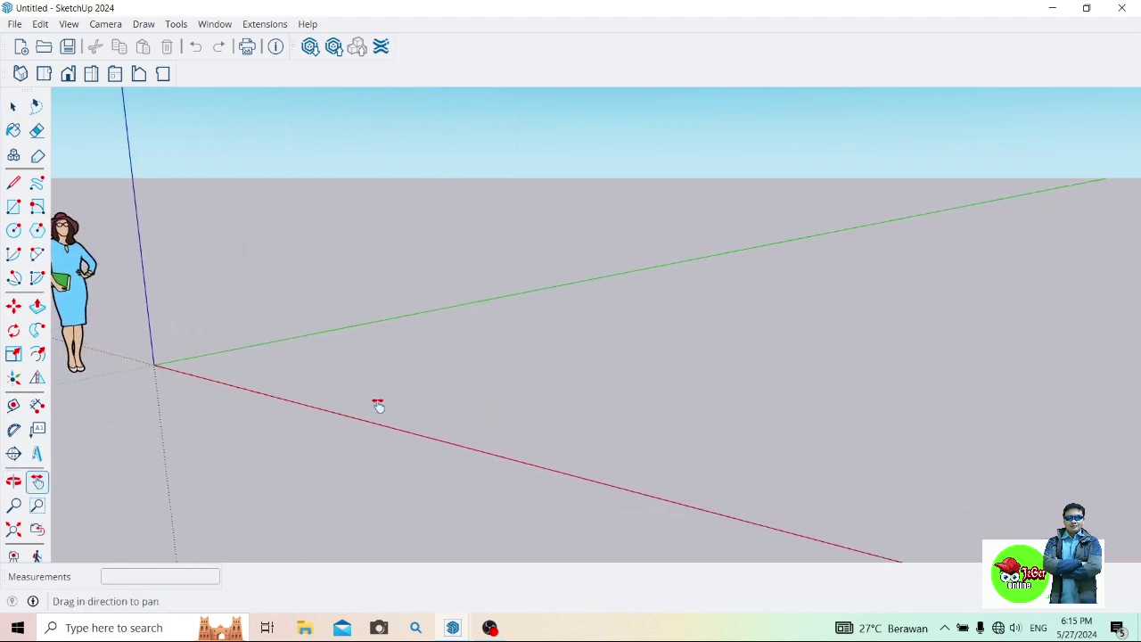
{"action": "left_click", "coordinate": [12, 481]}
{"action": "mouse_move", "coordinate": [377, 540]}
{"action": "left_mouse_down"}
{"action": "mouse_move", "coordinate": [696, 491]}
{"action": "mouse_move", "coordinate": [712, 470]}
{"action": "mouse_move", "coordinate": [764, 461]}
{"action": "left_mouse_up"}
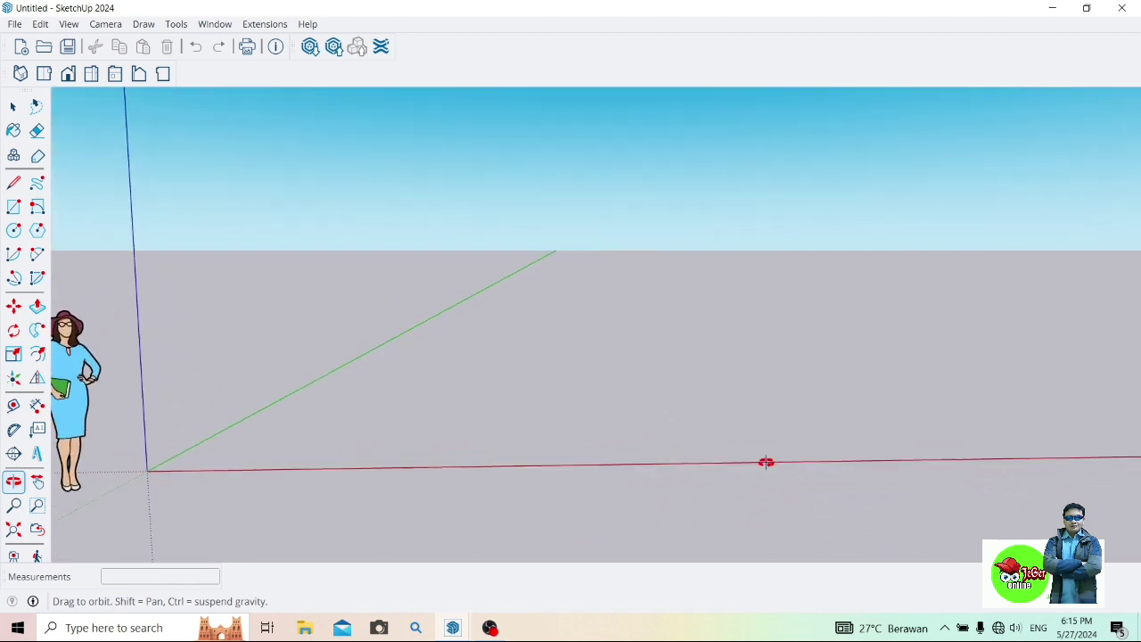
{"action": "left_click", "coordinate": [35, 482]}
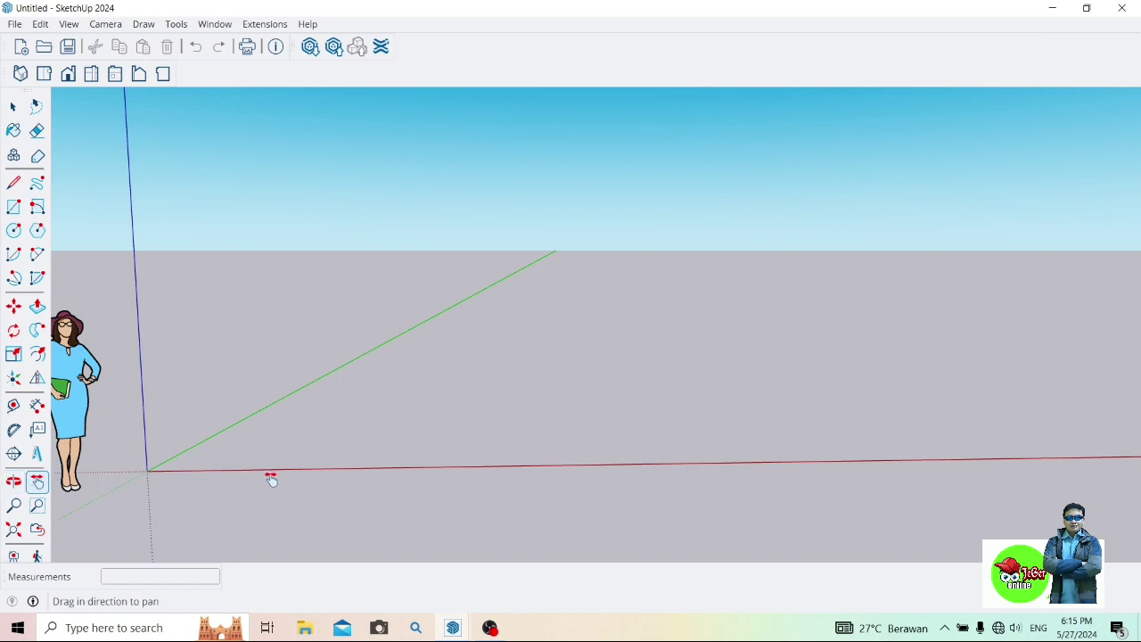
{"action": "mouse_move", "coordinate": [613, 468]}
{"action": "left_mouse_down"}
{"action": "mouse_move", "coordinate": [494, 471]}
{"action": "mouse_move", "coordinate": [540, 458]}
{"action": "mouse_move", "coordinate": [485, 441]}
{"action": "left_mouse_up"}
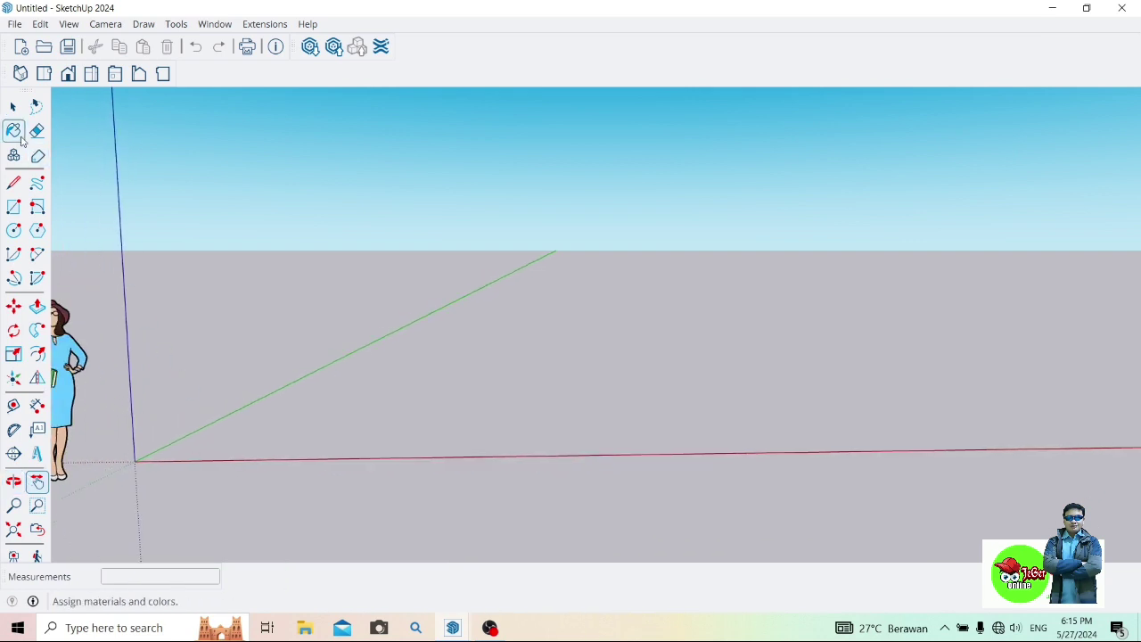
Select and delete the default scale figure, then pan the origin left
{"action": "left_click", "coordinate": [12, 106]}
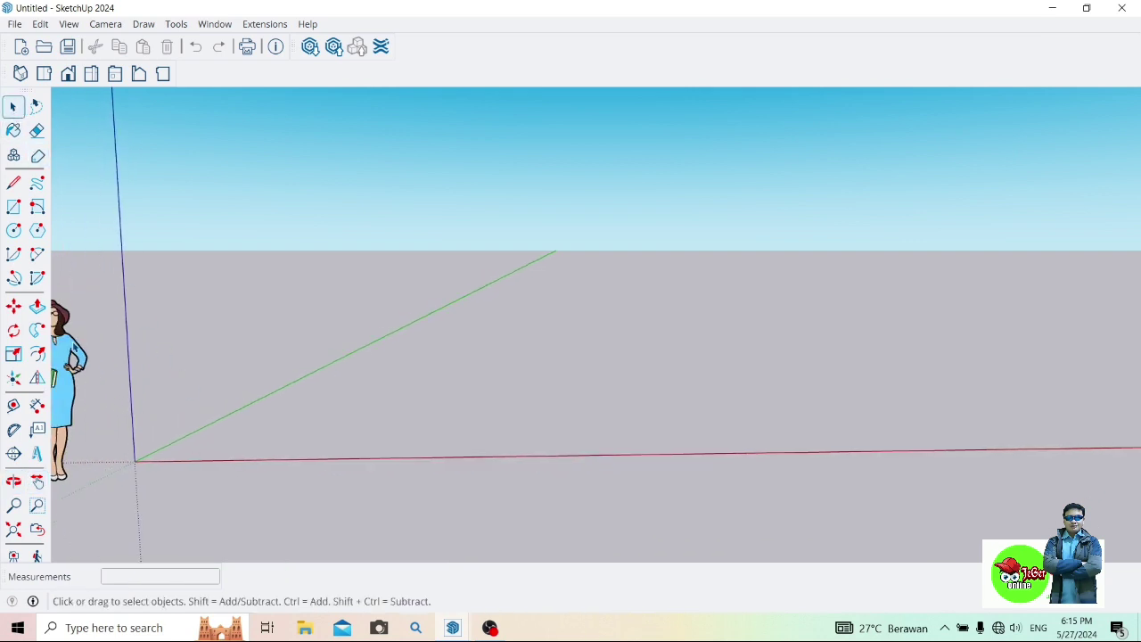
{"action": "left_click", "coordinate": [68, 383]}
{"action": "key", "text": "Delete"}
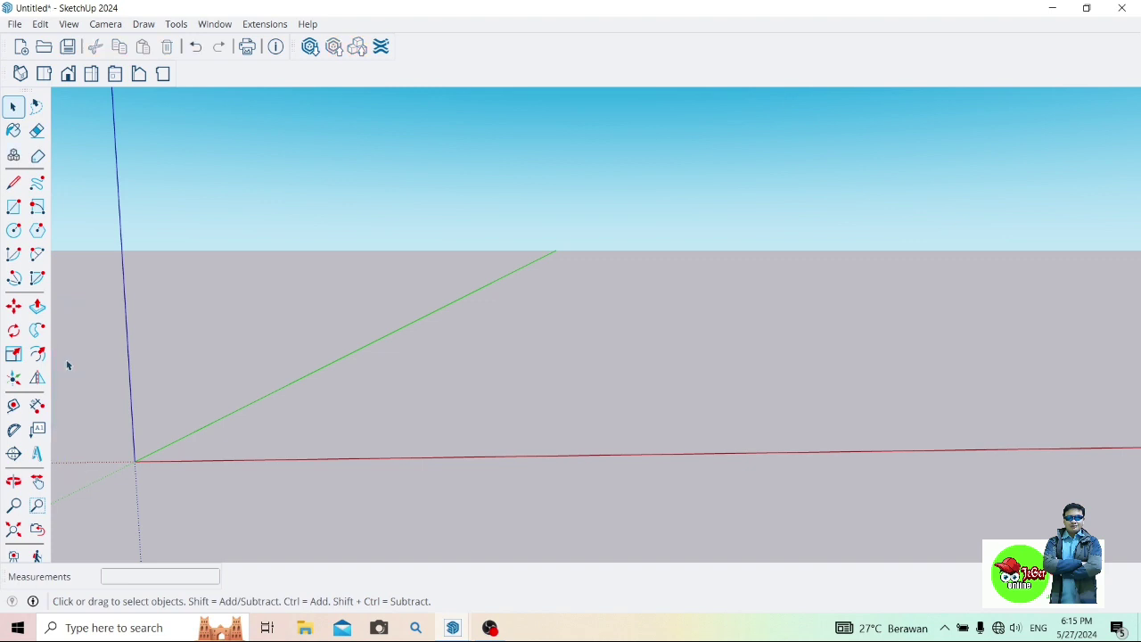
{"action": "left_click", "coordinate": [37, 481]}
{"action": "mouse_move", "coordinate": [621, 407]}
{"action": "left_mouse_down"}
{"action": "mouse_move", "coordinate": [520, 468]}
{"action": "mouse_move", "coordinate": [434, 454]}
{"action": "mouse_move", "coordinate": [405, 460]}
{"action": "mouse_move", "coordinate": [404, 471]}
{"action": "left_mouse_up"}
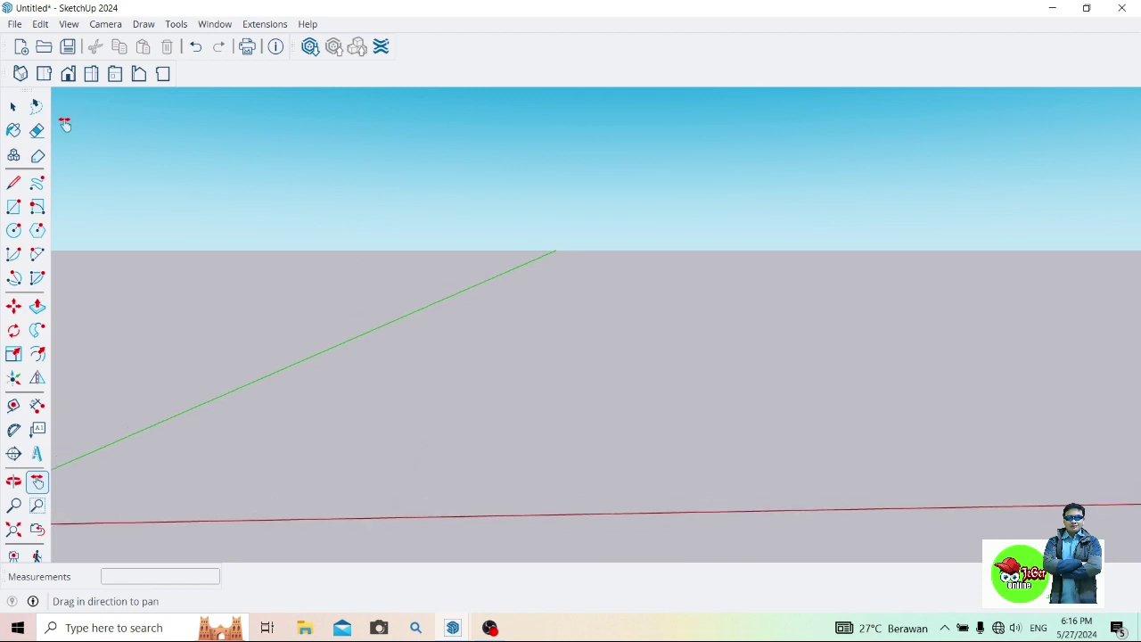
Draw a trial ground rectangle, undo it, and adjust the view
{"action": "left_click", "coordinate": [12, 207]}
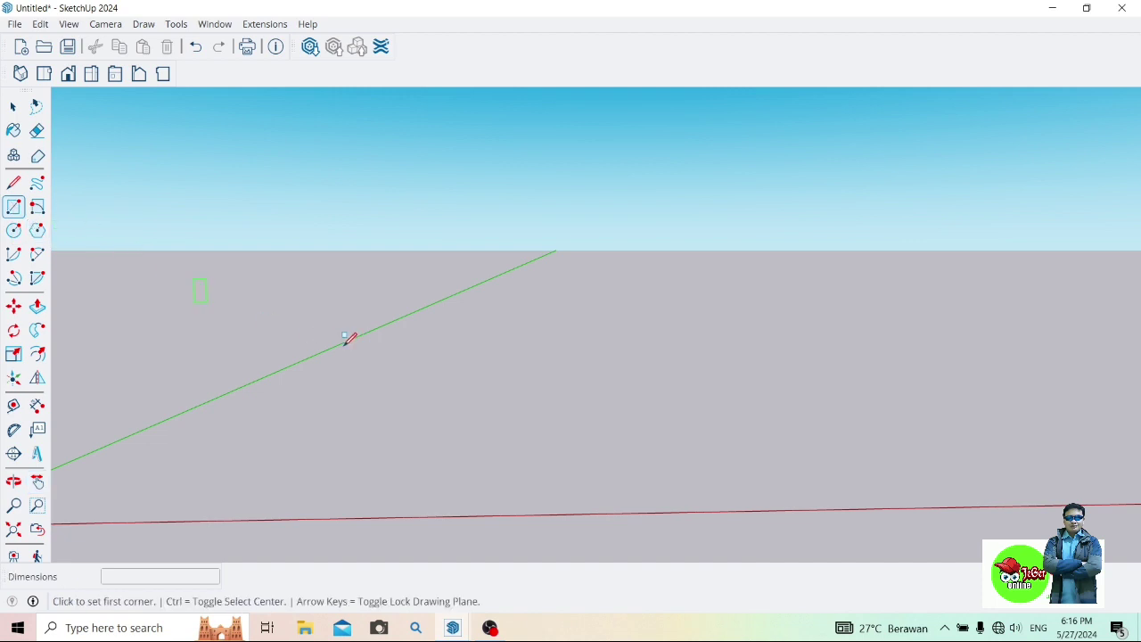
{"action": "left_click", "coordinate": [345, 451]}
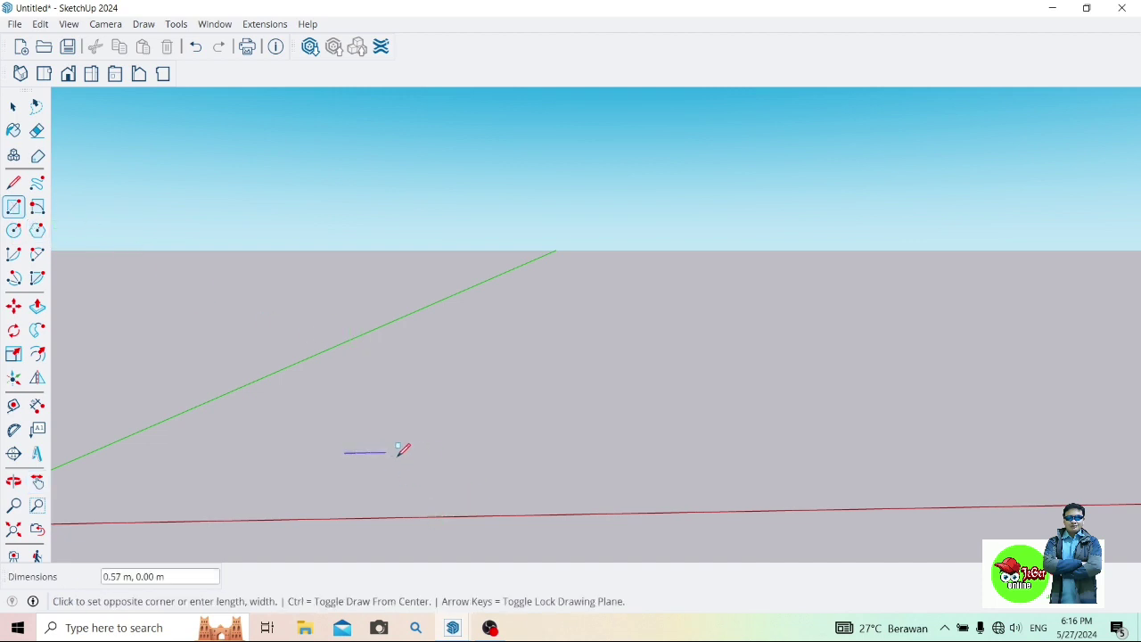
{"action": "left_click", "coordinate": [469, 463]}
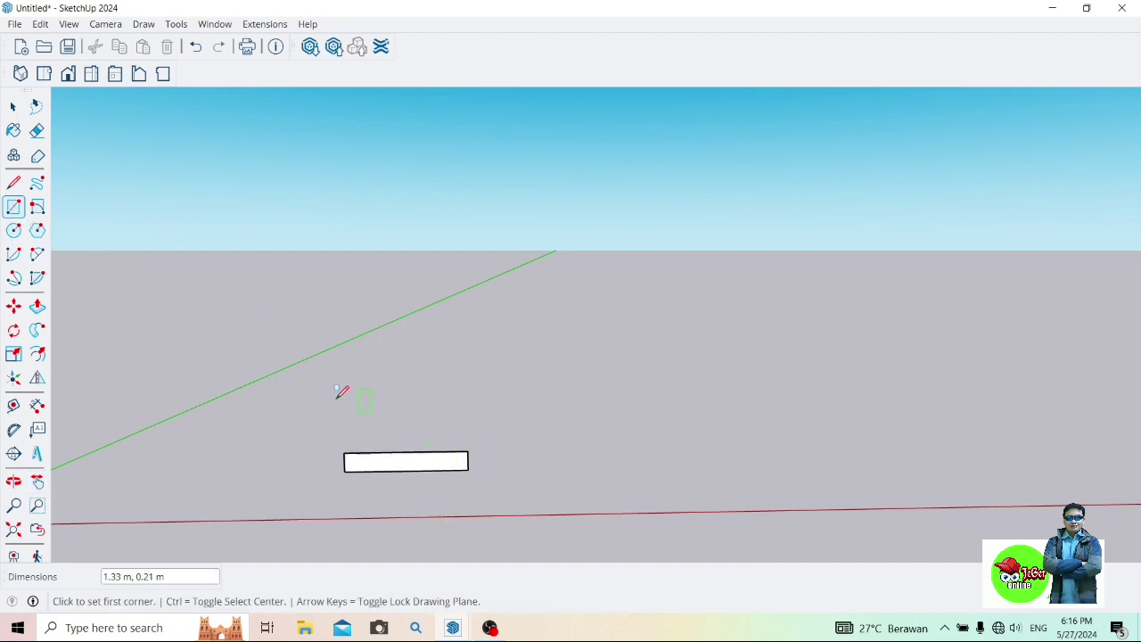
{"action": "left_click", "coordinate": [196, 46]}
{"action": "left_click", "coordinate": [13, 481]}
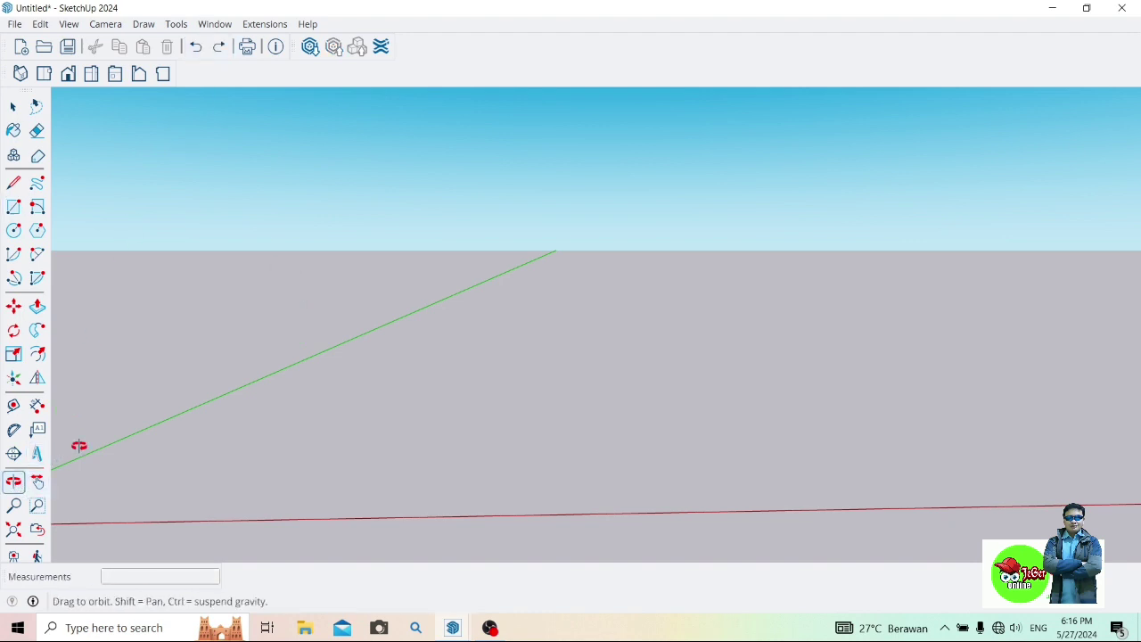
{"action": "mouse_move", "coordinate": [79, 445]}
{"action": "left_mouse_down"}
{"action": "mouse_move", "coordinate": [94, 500]}
{"action": "mouse_move", "coordinate": [80, 470]}
{"action": "left_mouse_up"}
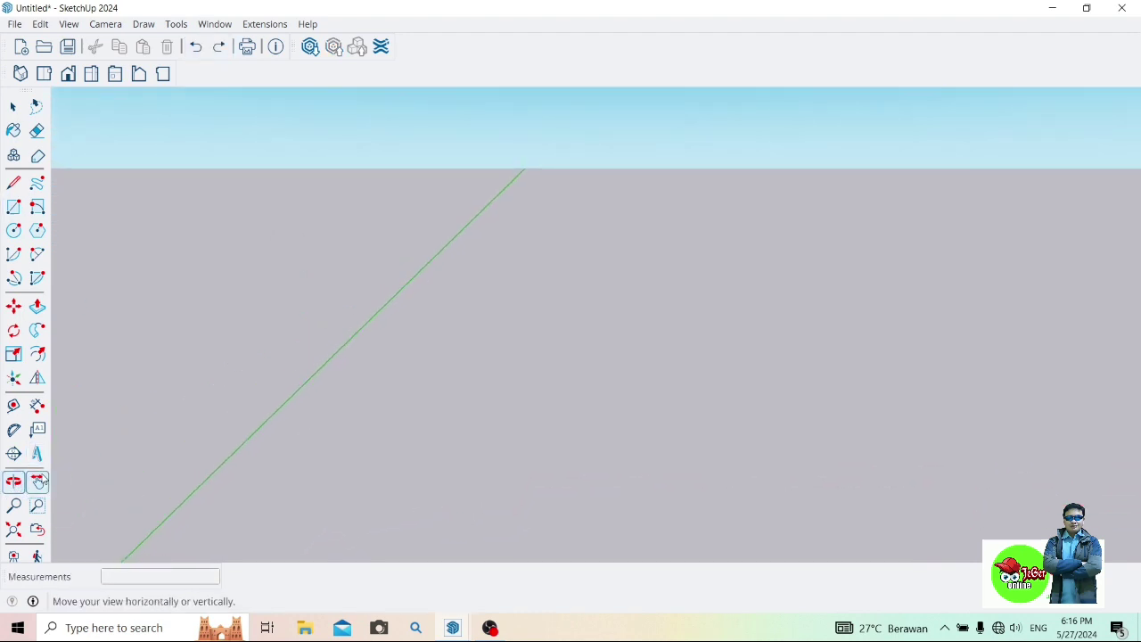
{"action": "left_click", "coordinate": [36, 481]}
{"action": "mouse_move", "coordinate": [398, 445]}
{"action": "left_mouse_down"}
{"action": "mouse_move", "coordinate": [382, 459]}
{"action": "mouse_move", "coordinate": [237, 428]}
{"action": "left_mouse_up"}
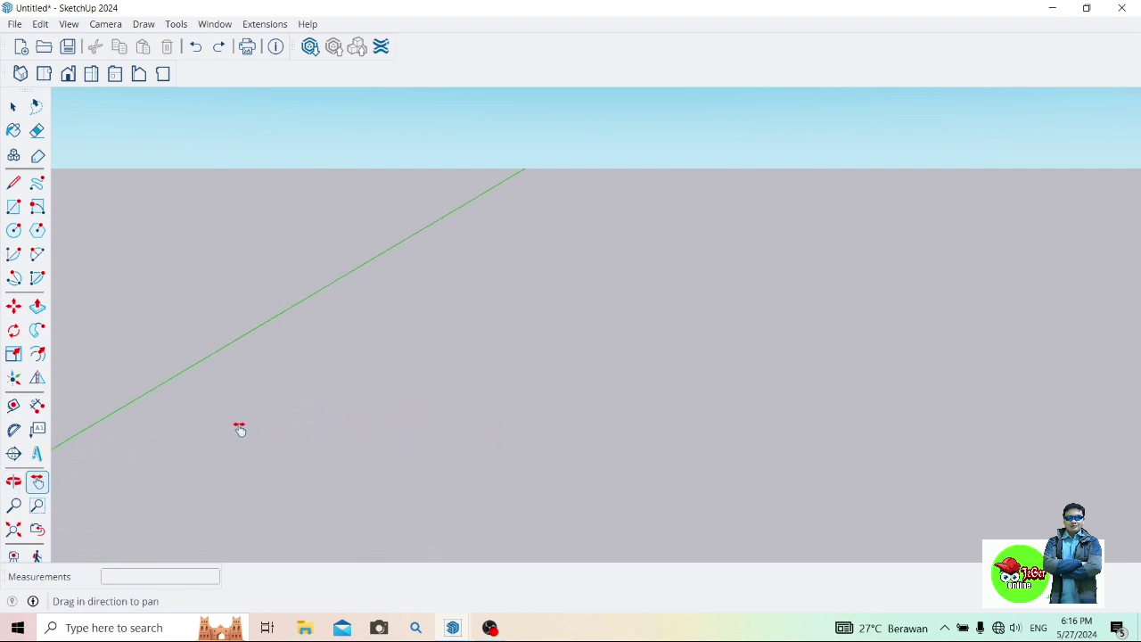
Draw a thin 5 m by 0.15 m rectangle on the ground
{"action": "left_click", "coordinate": [14, 206]}
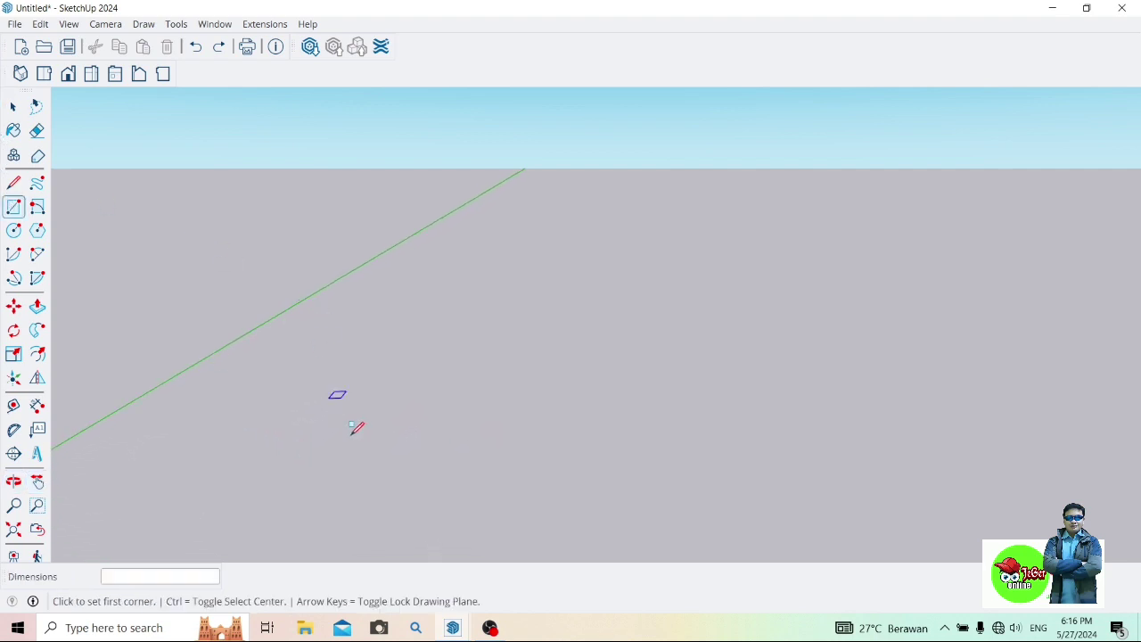
{"action": "left_click", "coordinate": [336, 457]}
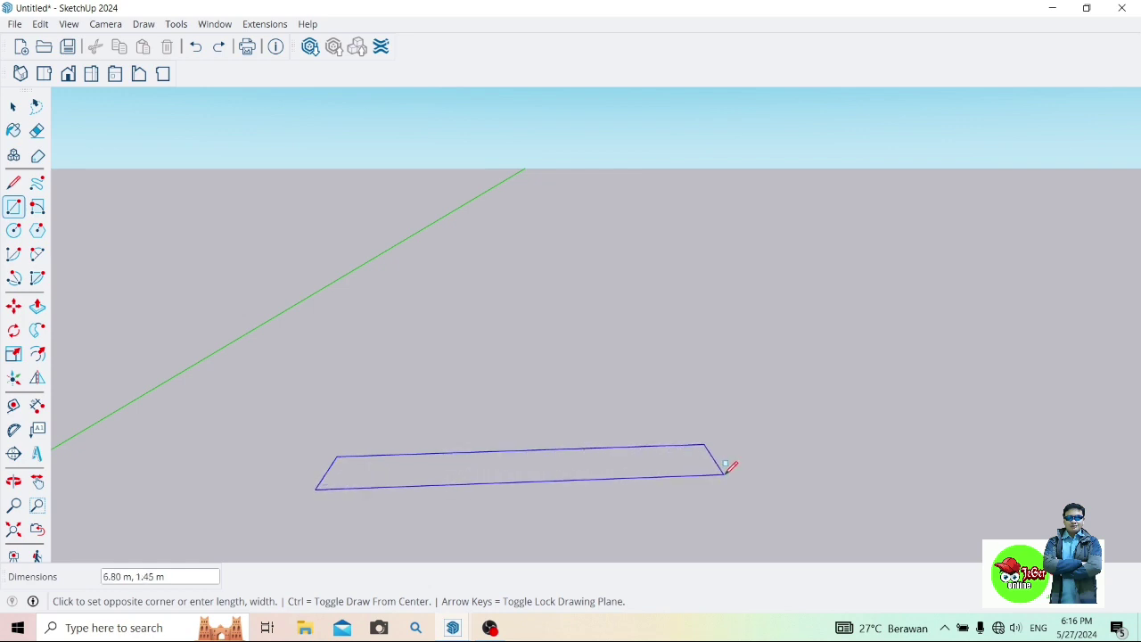
{"action": "type", "text": "5,0.15"}
{"action": "key", "text": "Return"}
{"action": "scroll", "coordinate": [726, 461], "scroll_direction": "up", "scroll_amount": 1}
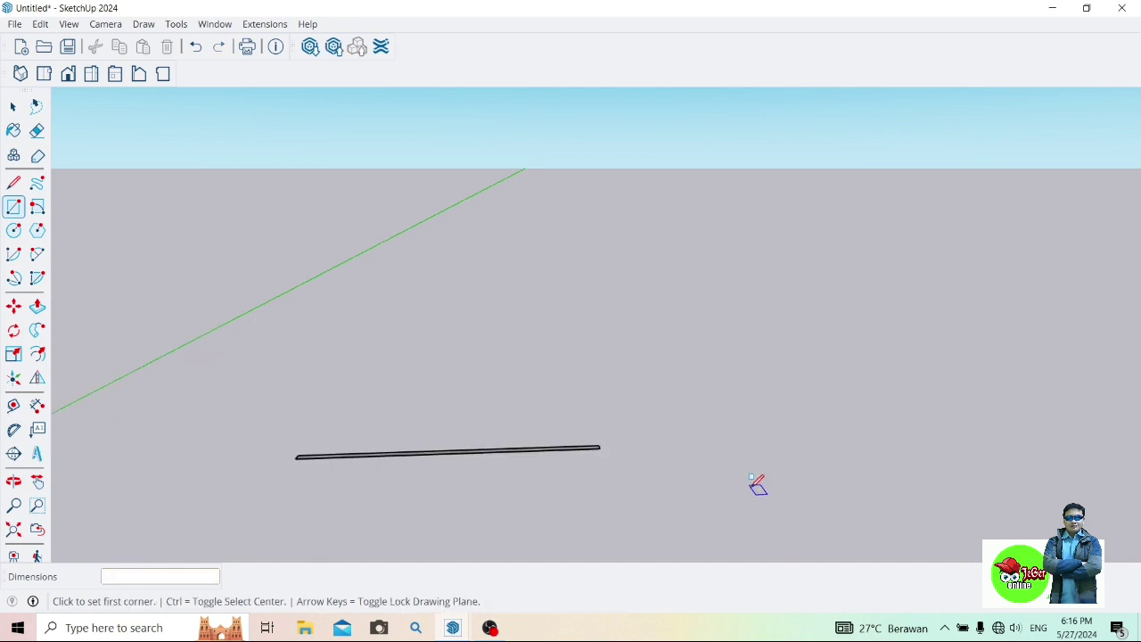
{"action": "scroll", "coordinate": [727, 464], "scroll_direction": "up", "scroll_amount": 2}
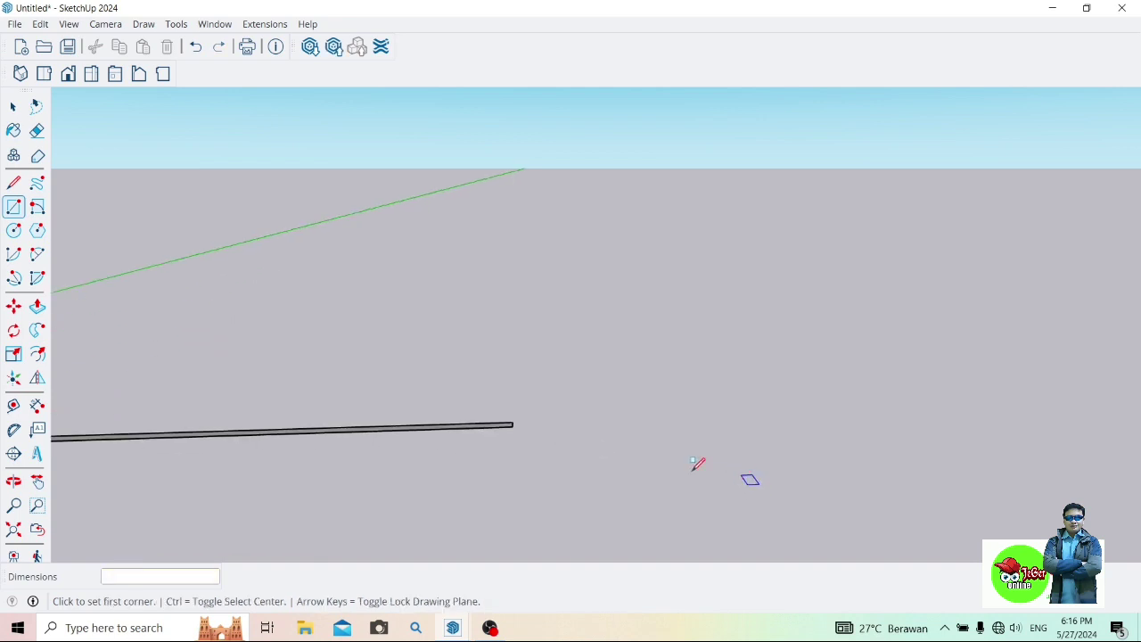
{"action": "left_click", "coordinate": [37, 482]}
{"action": "left_click_drag", "start_coordinate": [214, 466], "coordinate": [426, 524]}
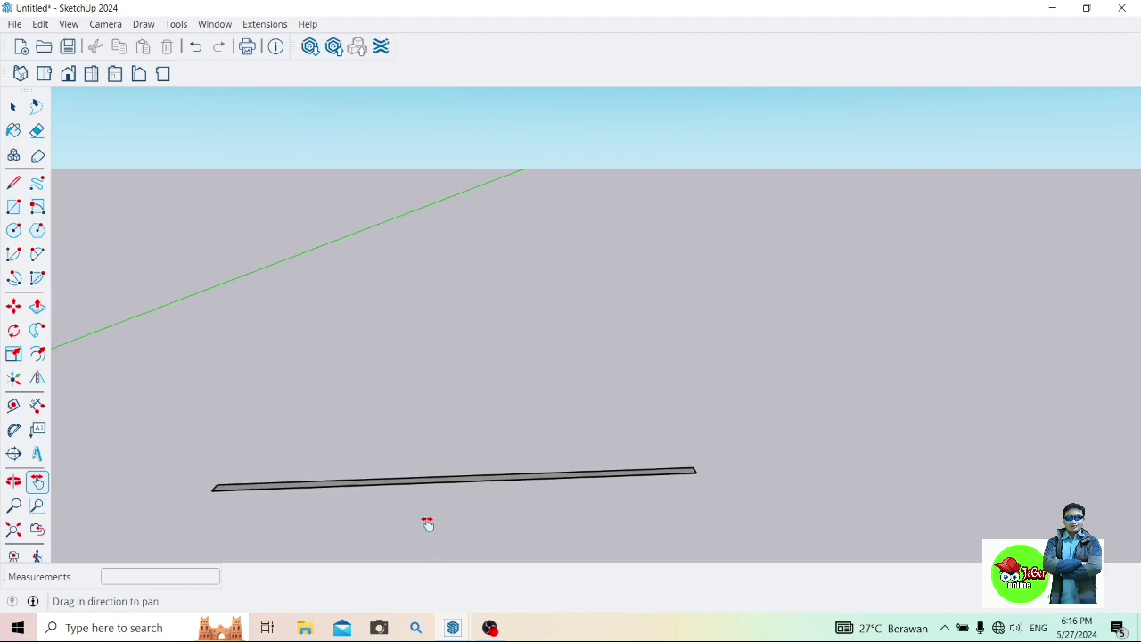
Push/Pull the thin rectangle up 3.00 m into a wall and orbit to face it
{"action": "left_click", "coordinate": [36, 306]}
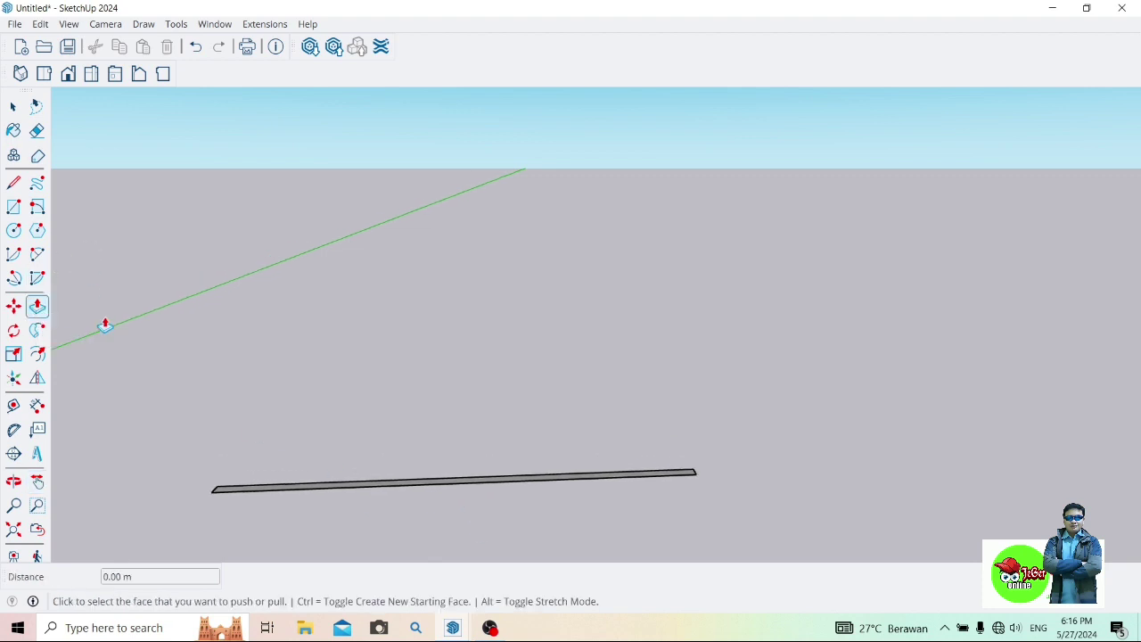
{"action": "left_click", "coordinate": [353, 490]}
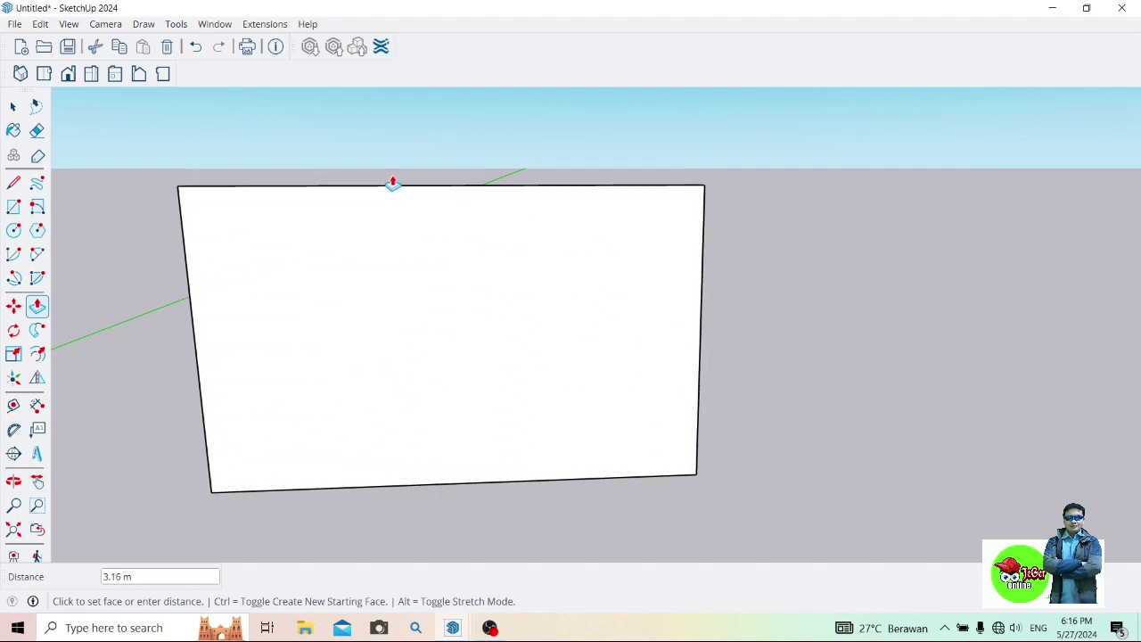
{"action": "key", "text": "Return"}
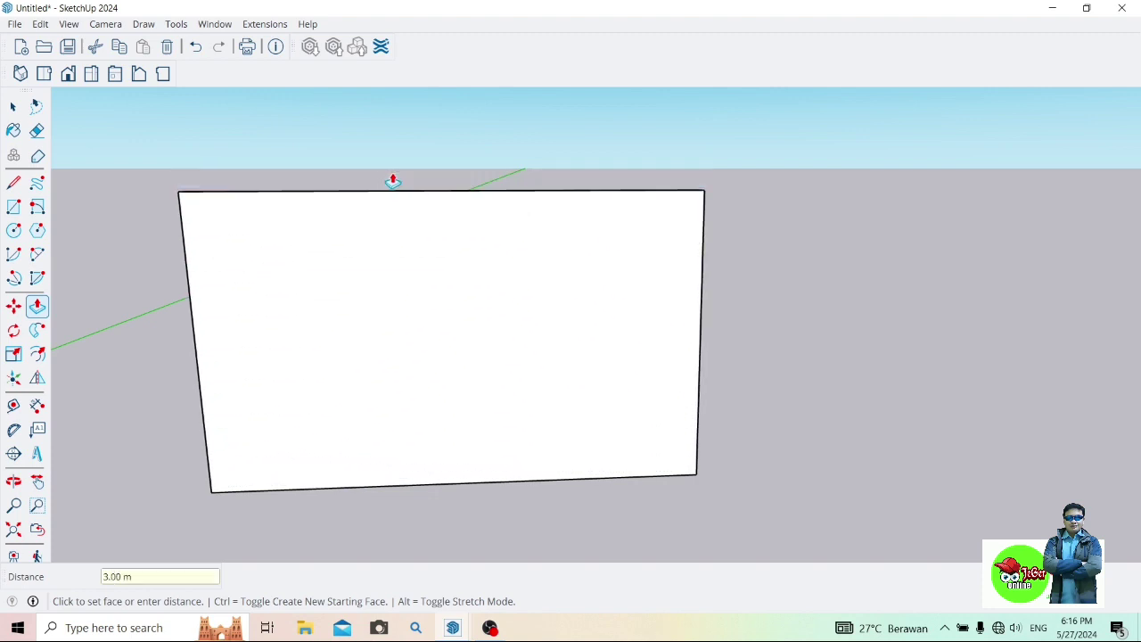
{"action": "left_click", "coordinate": [36, 481]}
{"action": "mouse_move", "coordinate": [555, 413]}
{"action": "left_mouse_down"}
{"action": "mouse_move", "coordinate": [507, 451]}
{"action": "mouse_move", "coordinate": [453, 423]}
{"action": "left_mouse_up"}
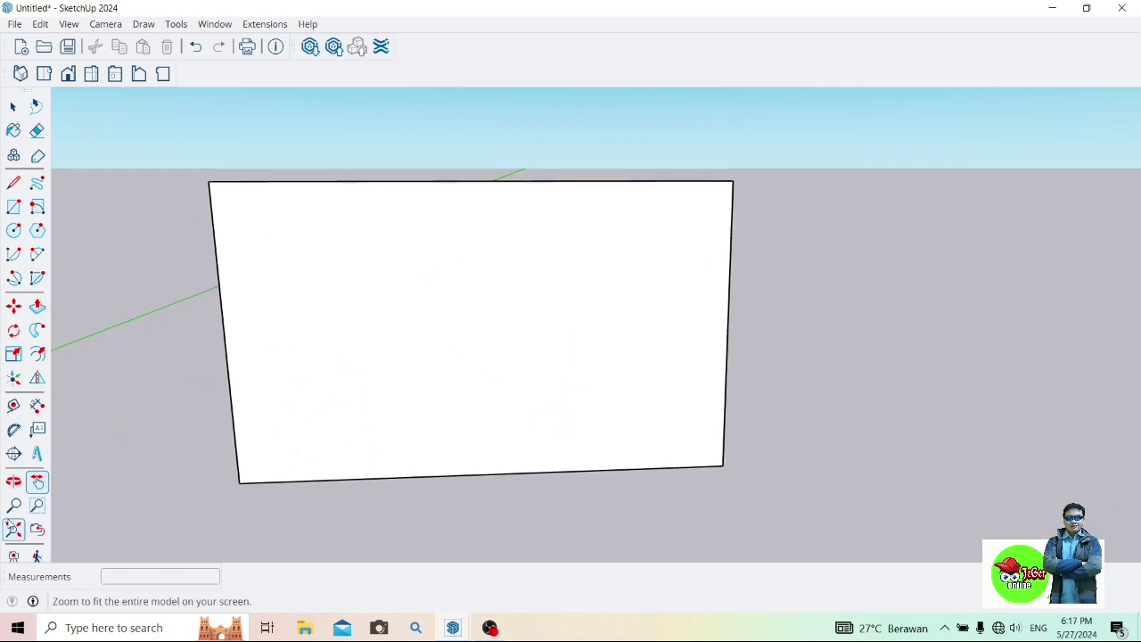
{"action": "left_click", "coordinate": [13, 481]}
{"action": "mouse_move", "coordinate": [621, 438]}
{"action": "left_mouse_down"}
{"action": "mouse_move", "coordinate": [562, 461]}
{"action": "mouse_move", "coordinate": [542, 445]}
{"action": "mouse_move", "coordinate": [532, 400]}
{"action": "mouse_move", "coordinate": [560, 397]}
{"action": "left_mouse_up"}
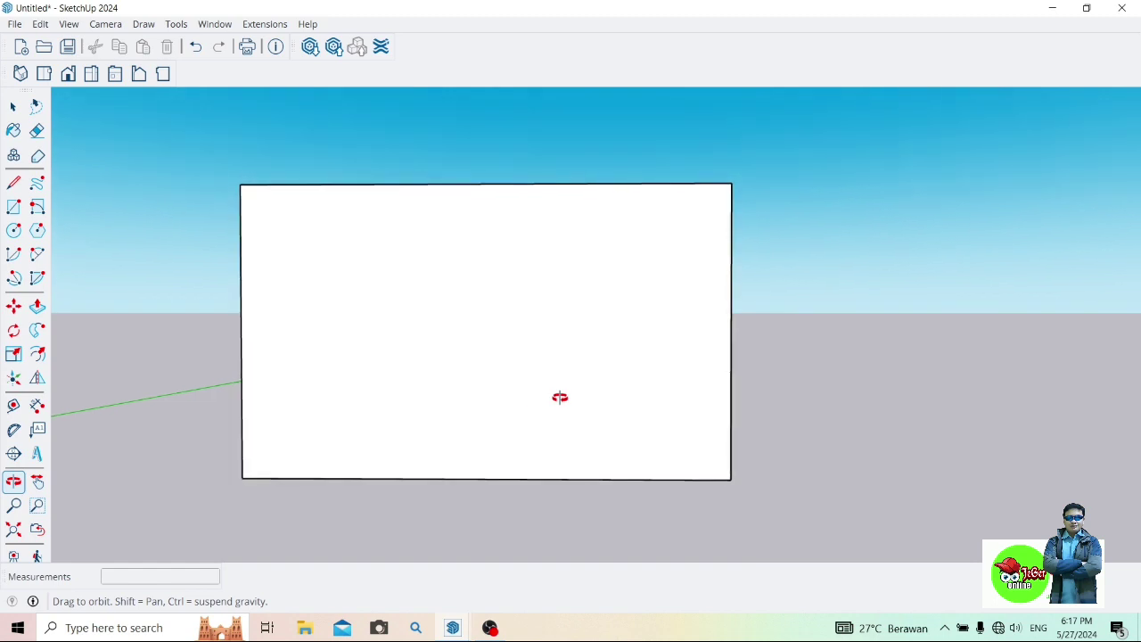
Draw a 1.2 by 1.5 m rectangle at the wall's upper left and push it through the wall
{"action": "left_click", "coordinate": [15, 208]}
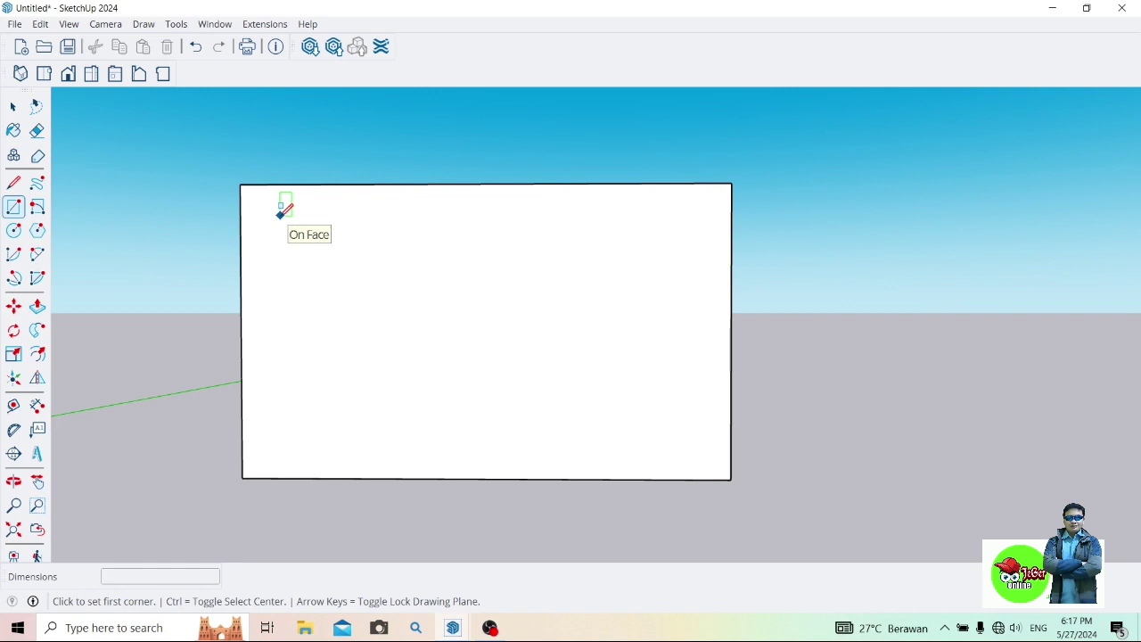
{"action": "left_click", "coordinate": [280, 215]}
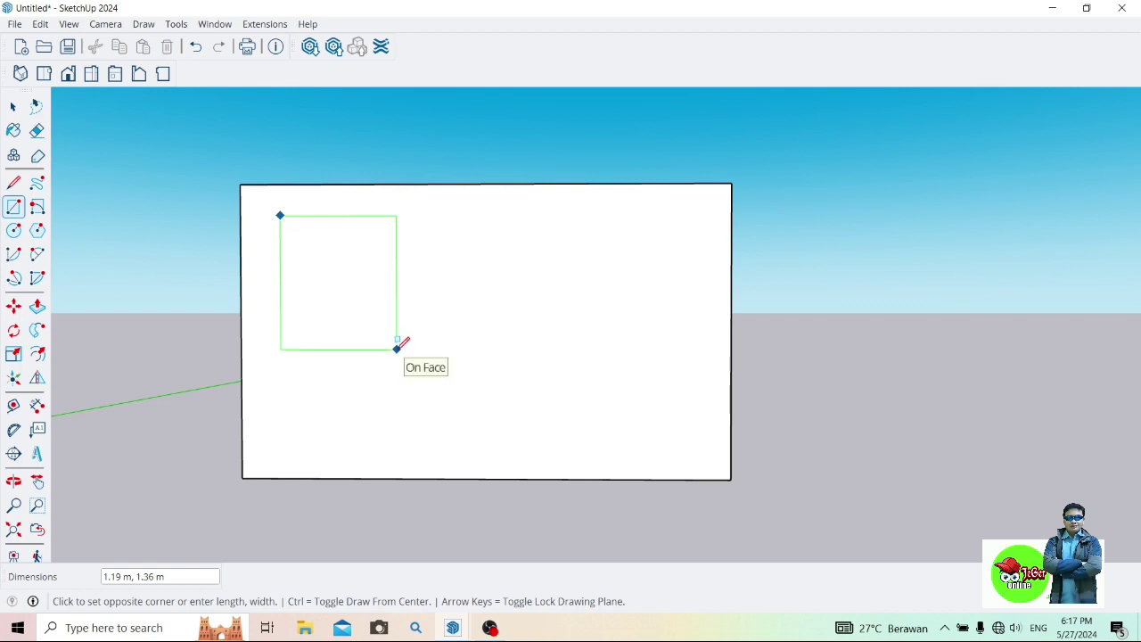
{"action": "type", "text": "1.2,1.5"}
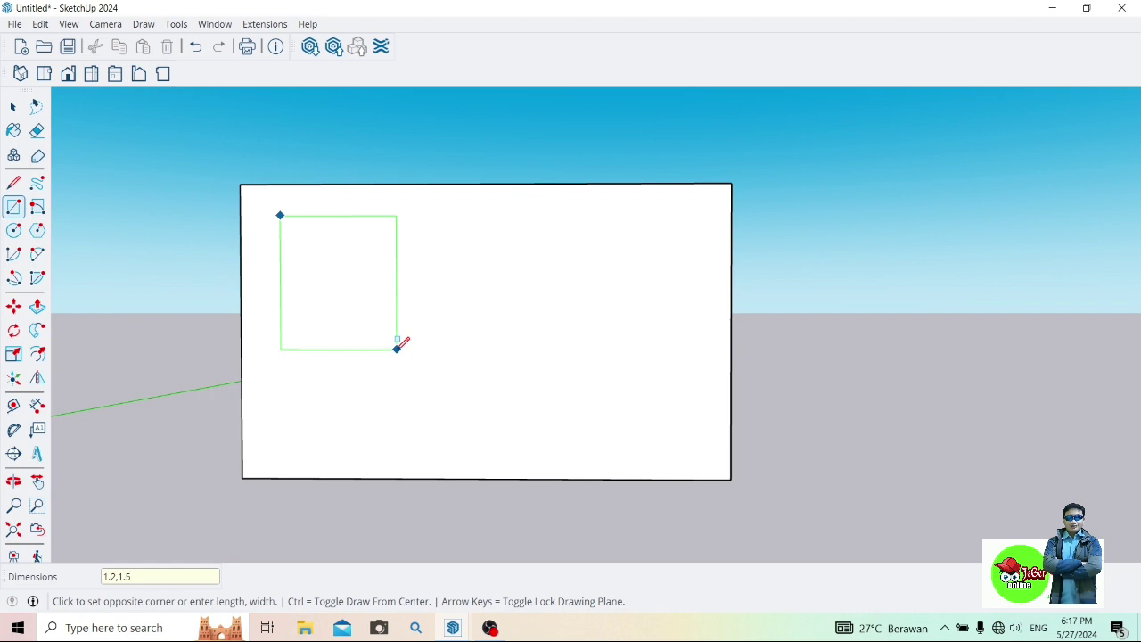
{"action": "key", "text": "Return"}
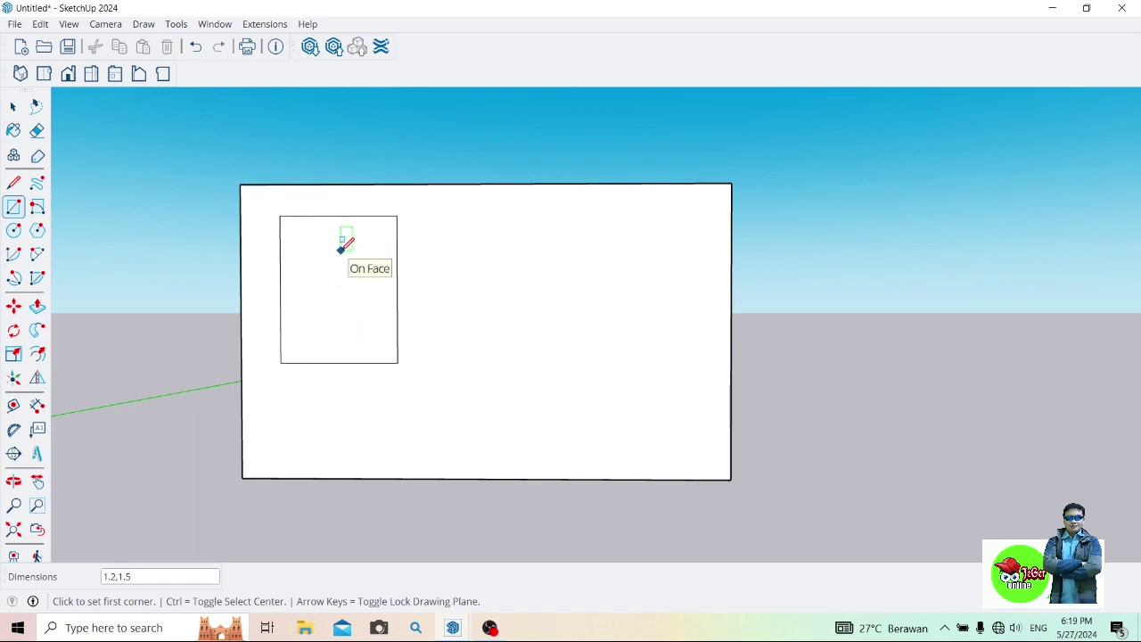
{"action": "left_click", "coordinate": [38, 306]}
{"action": "left_click", "coordinate": [326, 288]}
{"action": "left_click", "coordinate": [350, 281]}
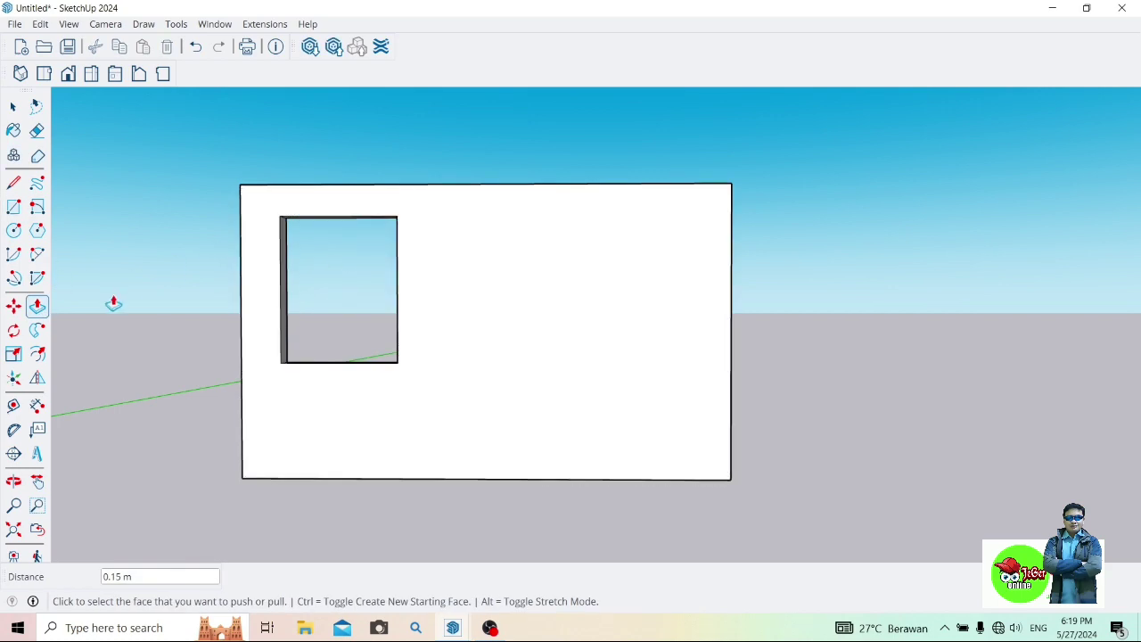
{"action": "left_click", "coordinate": [13, 481]}
{"action": "mouse_move", "coordinate": [114, 321]}
{"action": "left_mouse_down"}
{"action": "mouse_move", "coordinate": [173, 330]}
{"action": "mouse_move", "coordinate": [115, 344]}
{"action": "mouse_move", "coordinate": [146, 342]}
{"action": "left_mouse_up"}
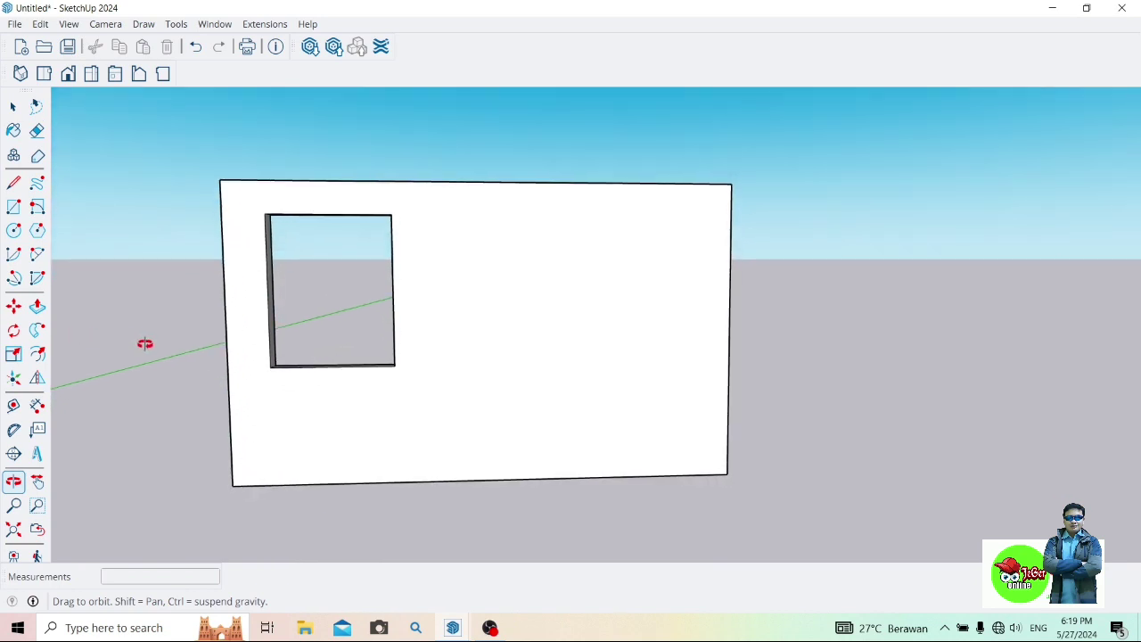
Draw and erase a line across the opening to restore a single window face
{"action": "left_click", "coordinate": [13, 181]}
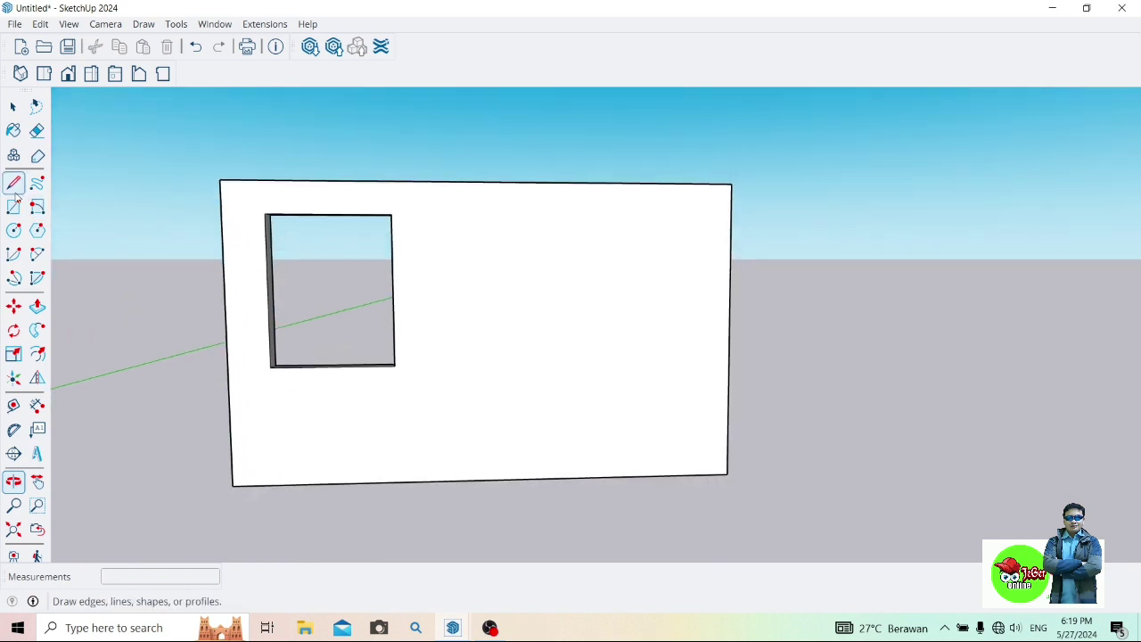
{"action": "left_click", "coordinate": [267, 290]}
{"action": "left_click", "coordinate": [393, 290]}
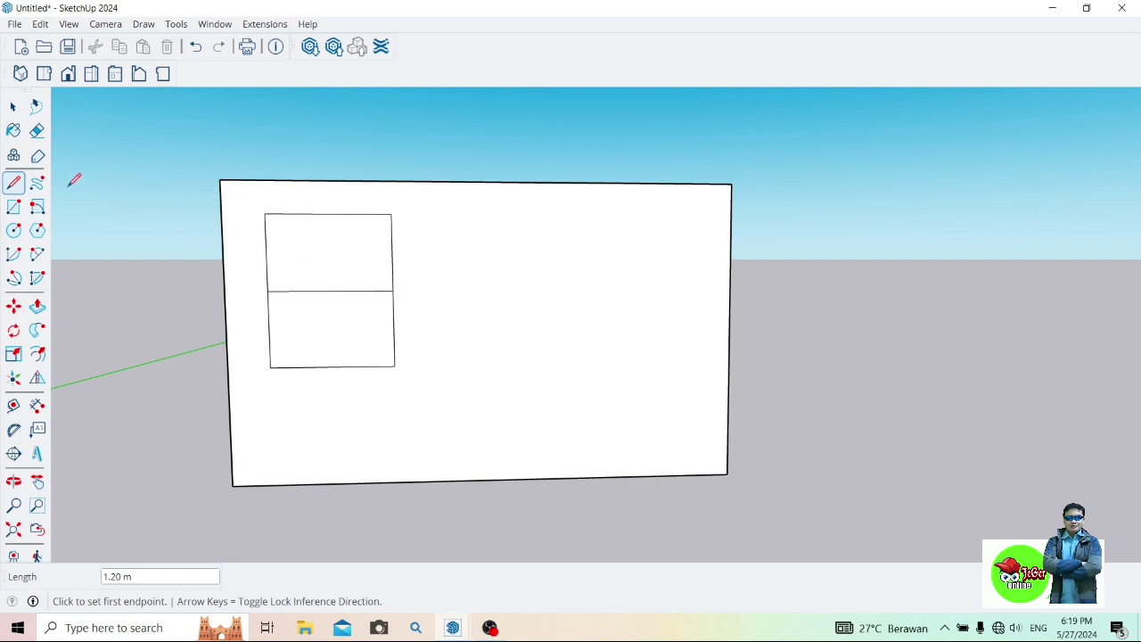
{"action": "left_click", "coordinate": [37, 130]}
{"action": "left_click", "coordinate": [329, 290]}
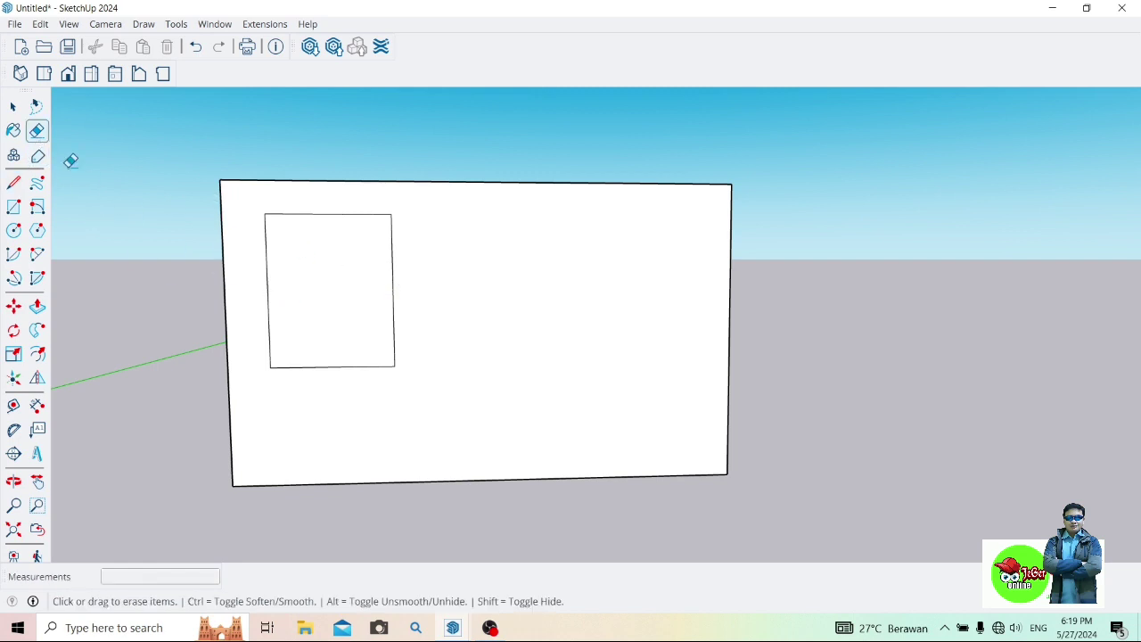
{"action": "key", "text": "space"}
Make the window panel into its own group and open it for editing
{"action": "double_click", "coordinate": [315, 296]}
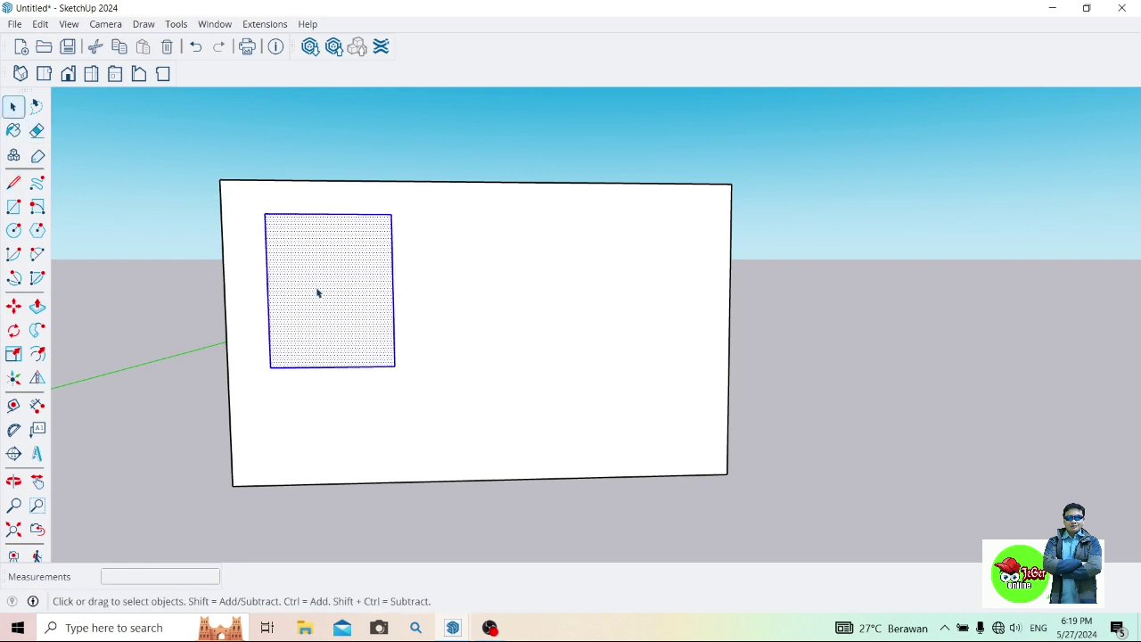
{"action": "right_click", "coordinate": [316, 289]}
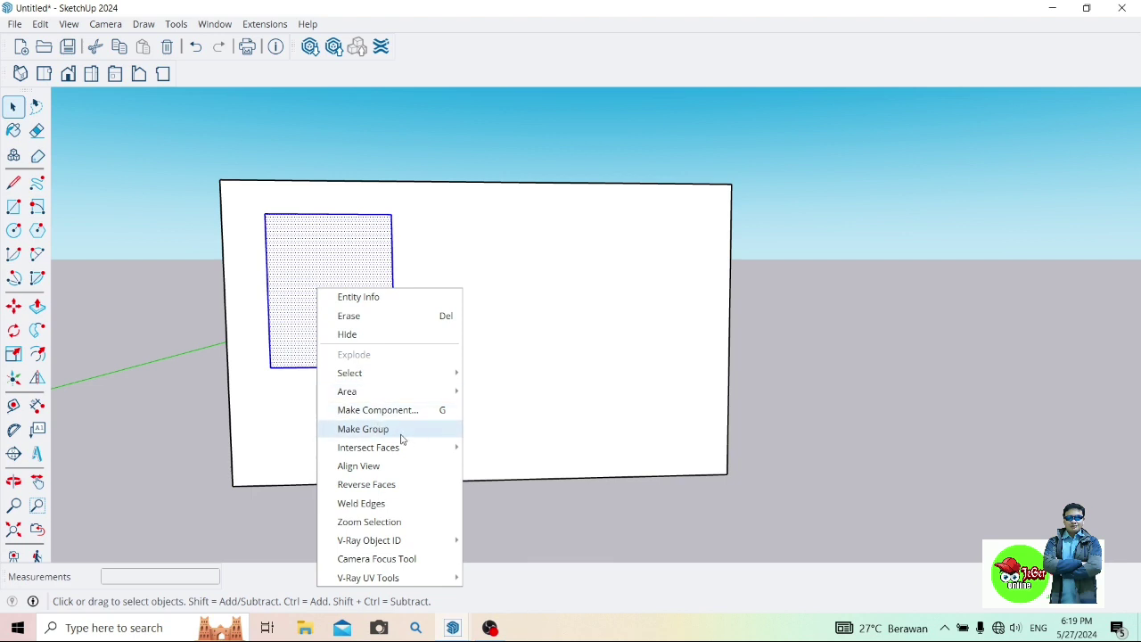
{"action": "double_click", "coordinate": [306, 312]}
{"action": "left_click", "coordinate": [186, 140]}
{"action": "double_click", "coordinate": [304, 303]}
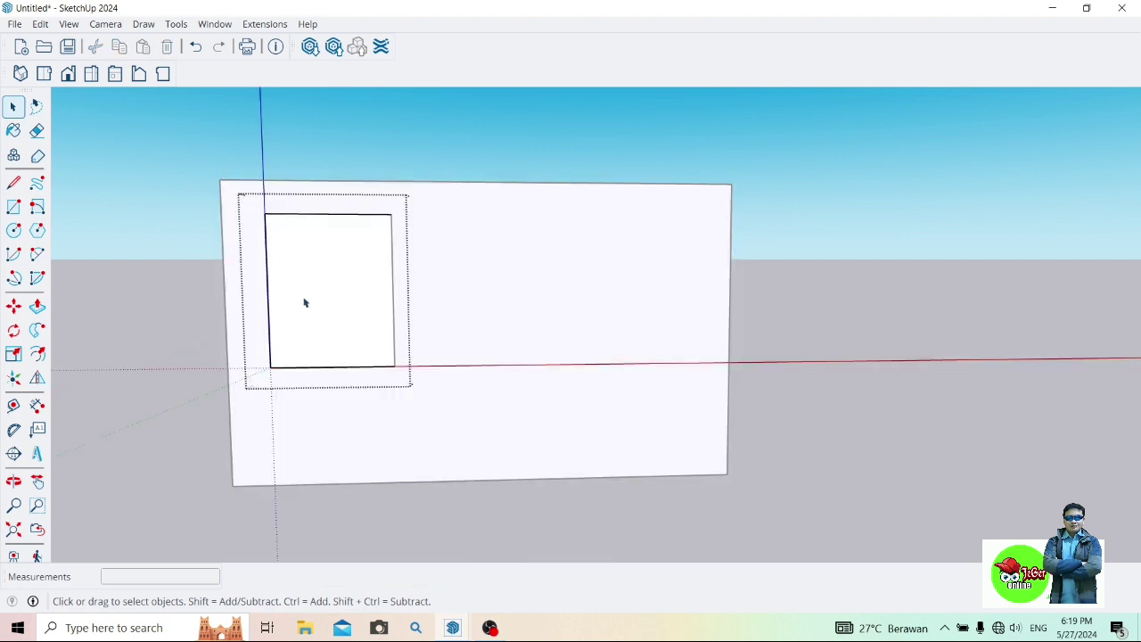
Draw a vertical divider from the panel's top midpoint to its bottom edge
{"action": "left_click", "coordinate": [13, 183]}
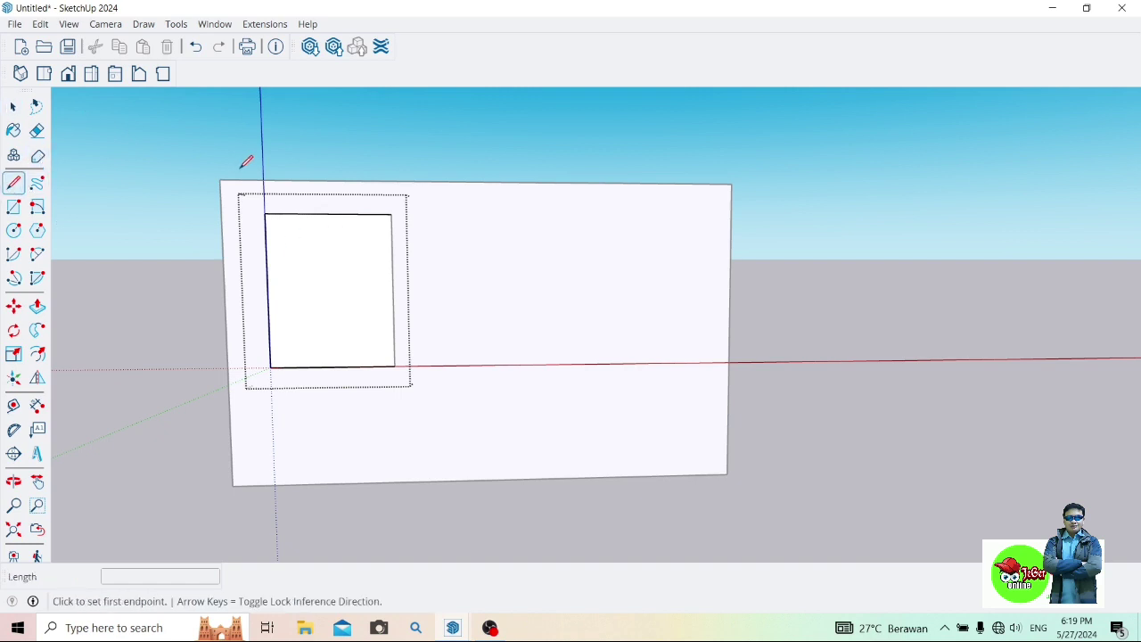
{"action": "left_click", "coordinate": [328, 214]}
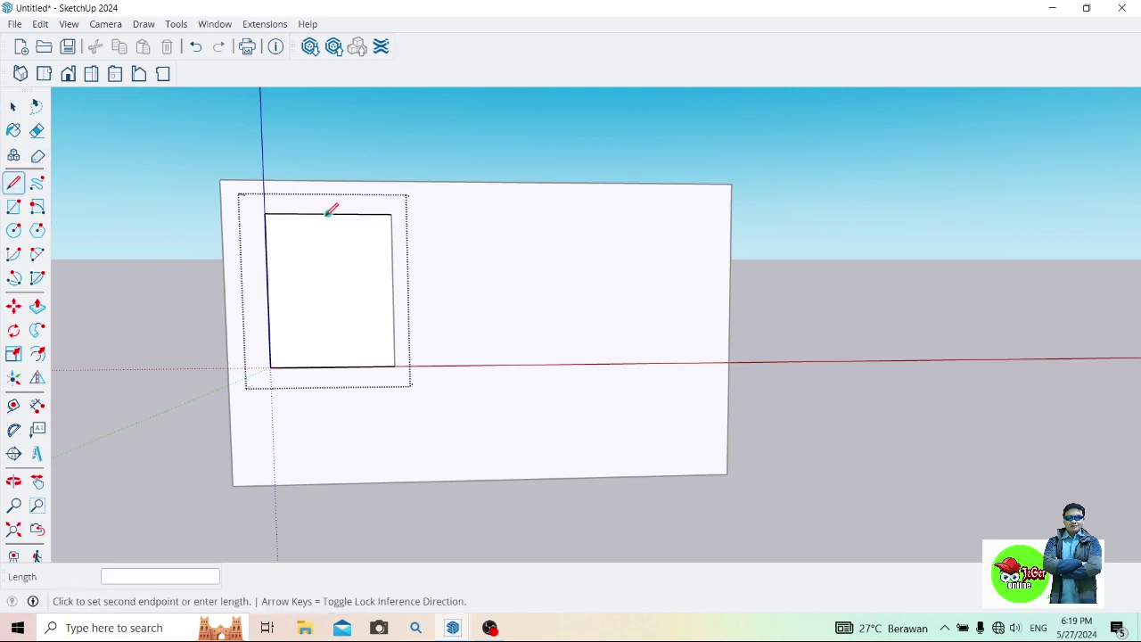
{"action": "left_click", "coordinate": [335, 366]}
Offset the left and right sash faces 0.05 inward to form inner frame outlines
{"action": "key", "text": "f"}
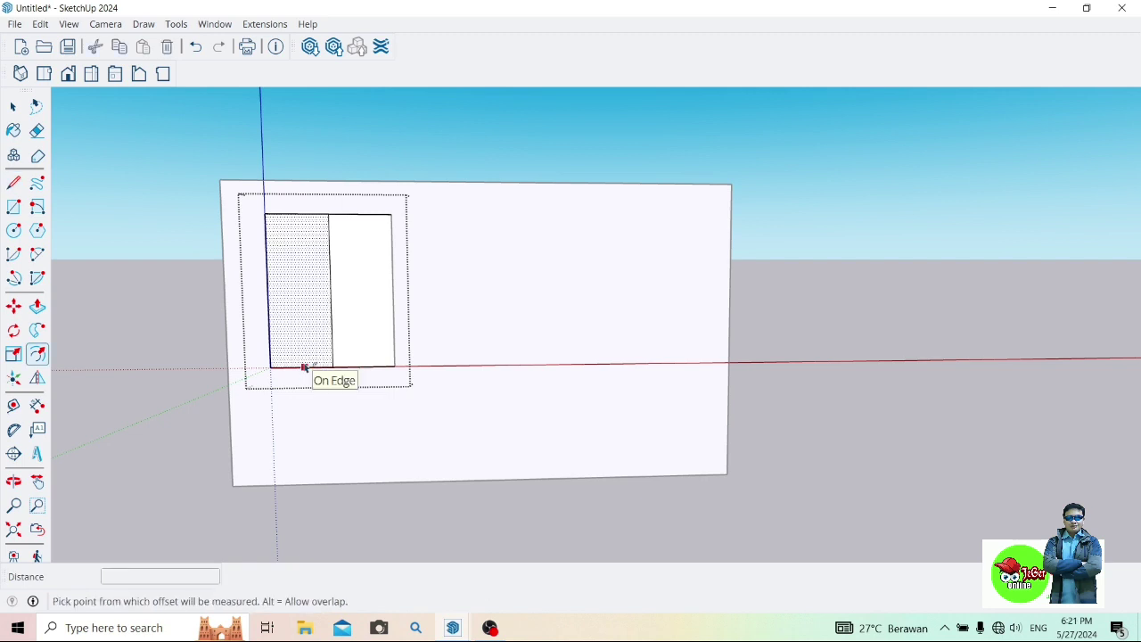
{"action": "left_click", "coordinate": [303, 366]}
{"action": "type", "text": "0.05"}
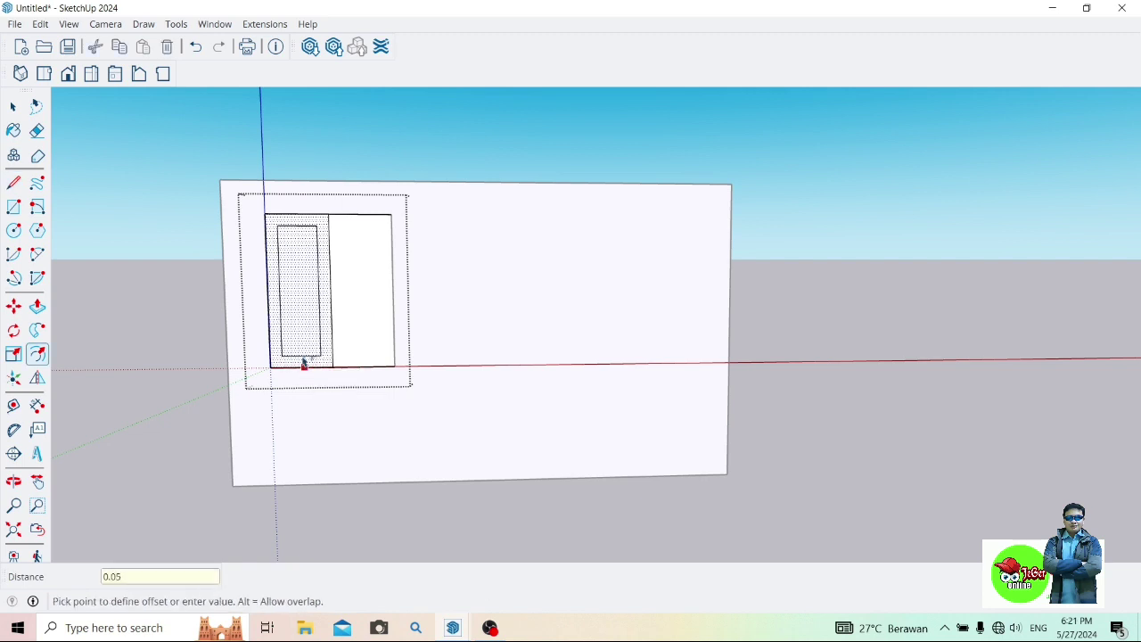
{"action": "left_click", "coordinate": [303, 366]}
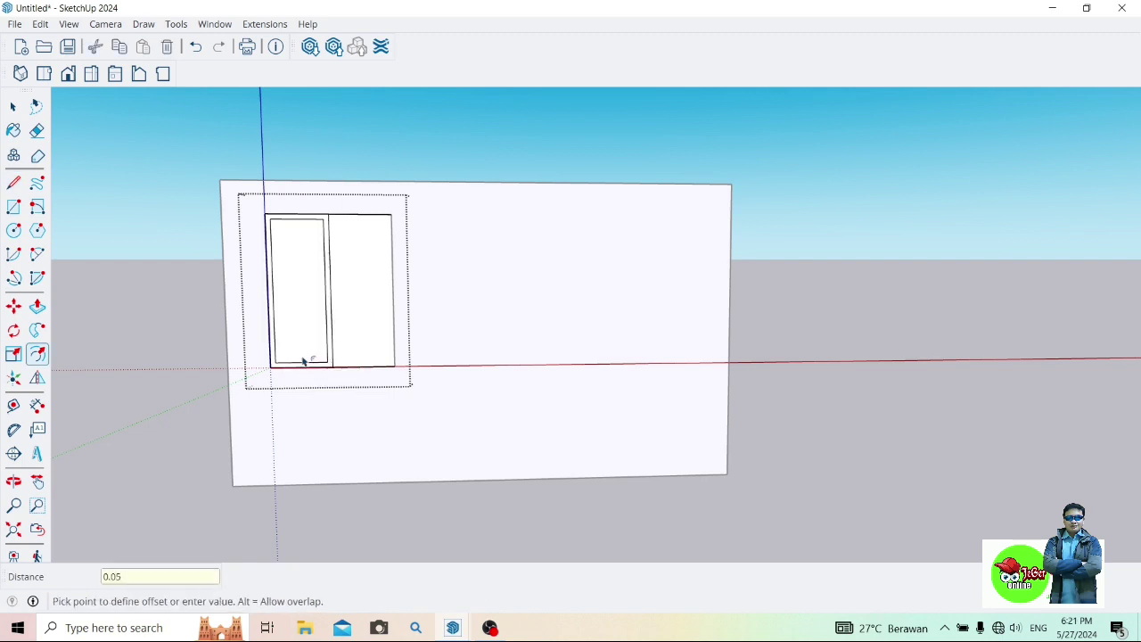
{"action": "left_click", "coordinate": [352, 365]}
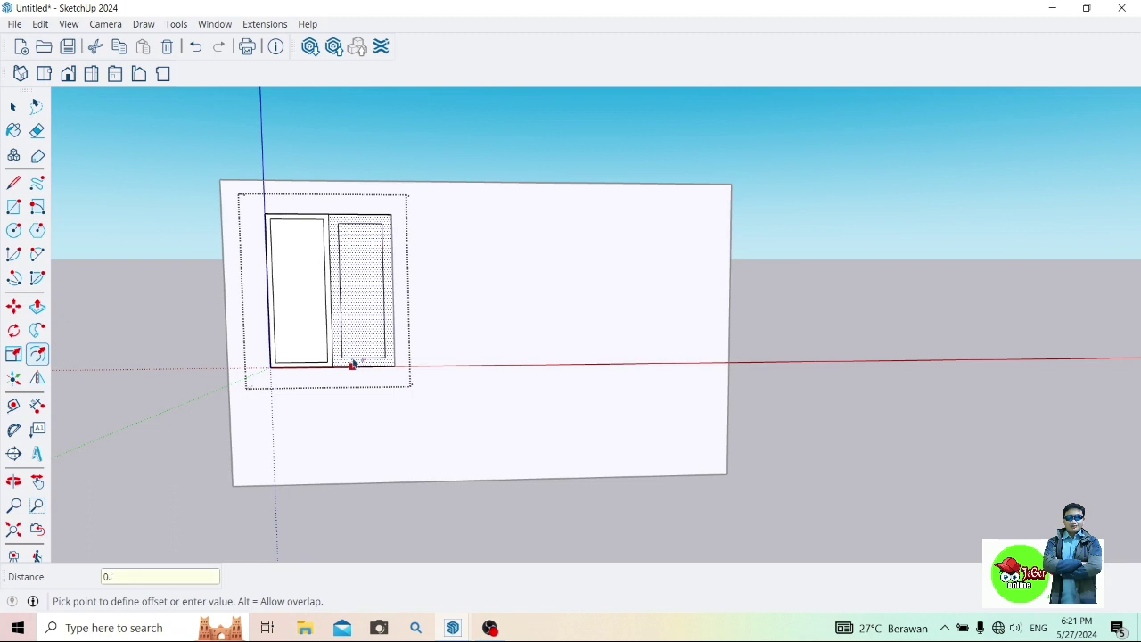
{"action": "type", "text": "05"}
{"action": "key", "text": "Return"}
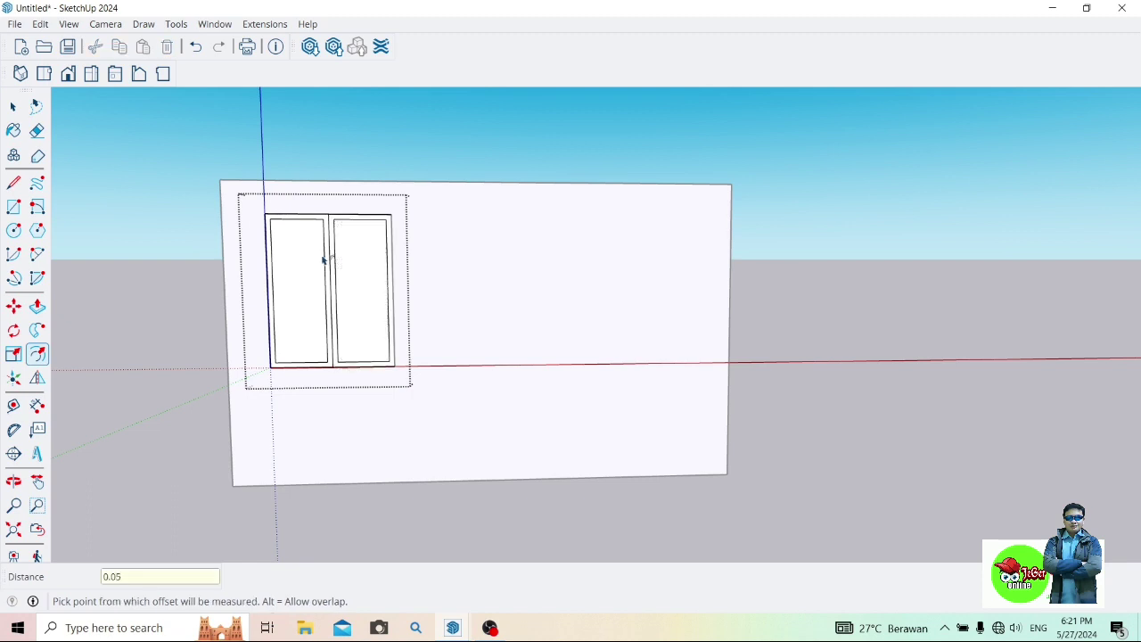
{"action": "scroll", "coordinate": [329, 258], "scroll_direction": "up", "scroll_amount": 1}
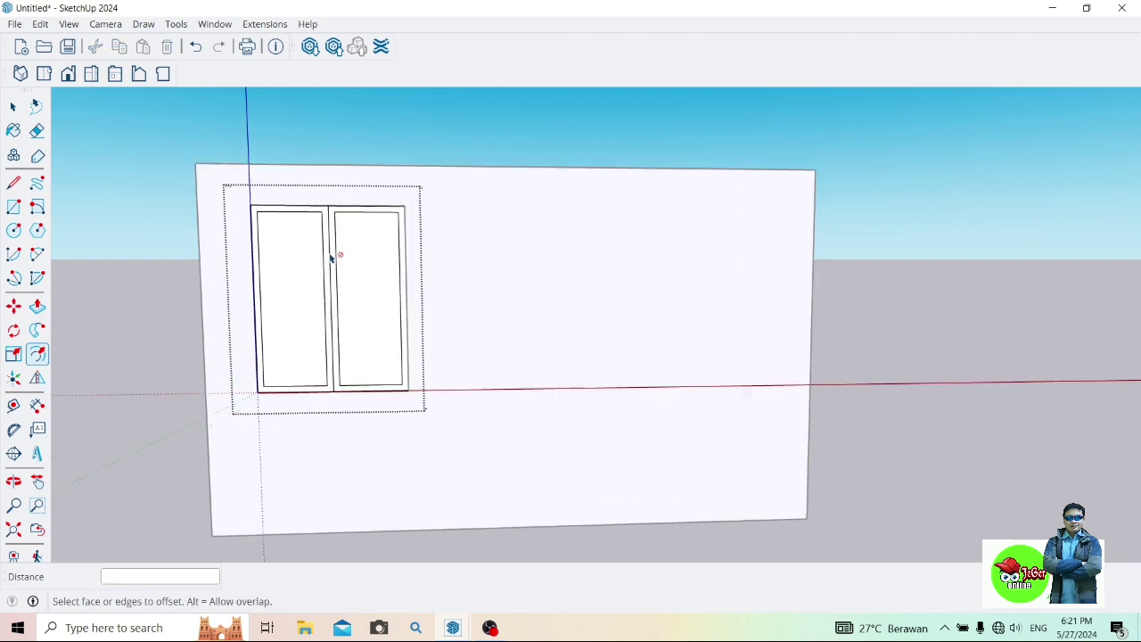
{"action": "scroll", "coordinate": [330, 258], "scroll_direction": "up", "scroll_amount": 2}
Move the left sash's inner vertical edge 0.025 m to start the mullion
{"action": "left_click", "coordinate": [13, 308]}
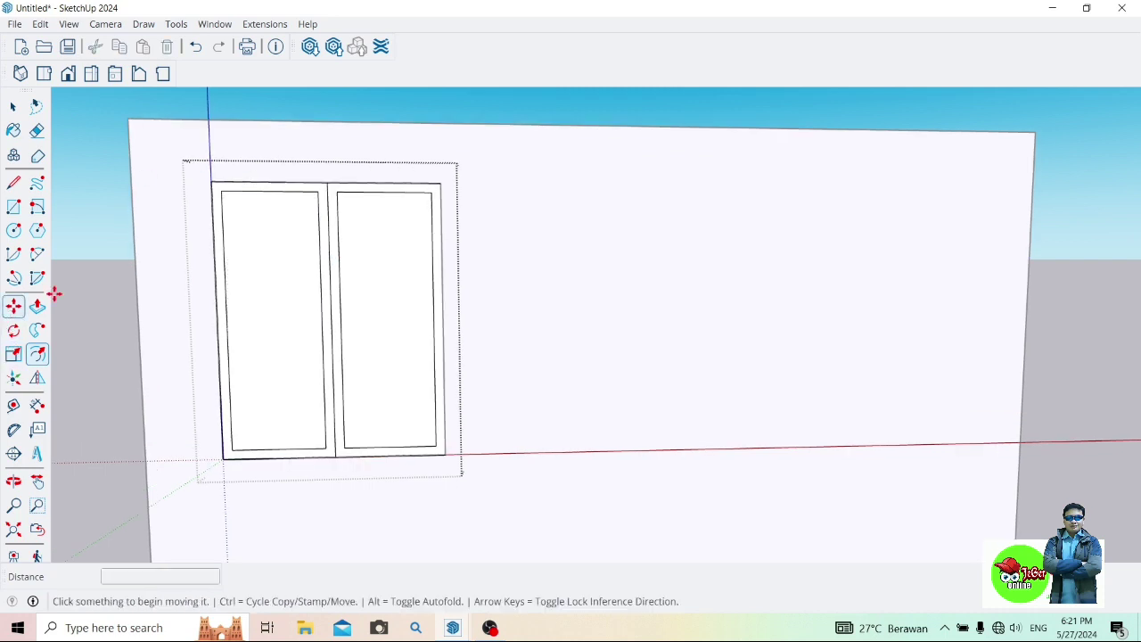
{"action": "left_click", "coordinate": [319, 218]}
{"action": "type", "text": "0.02"}
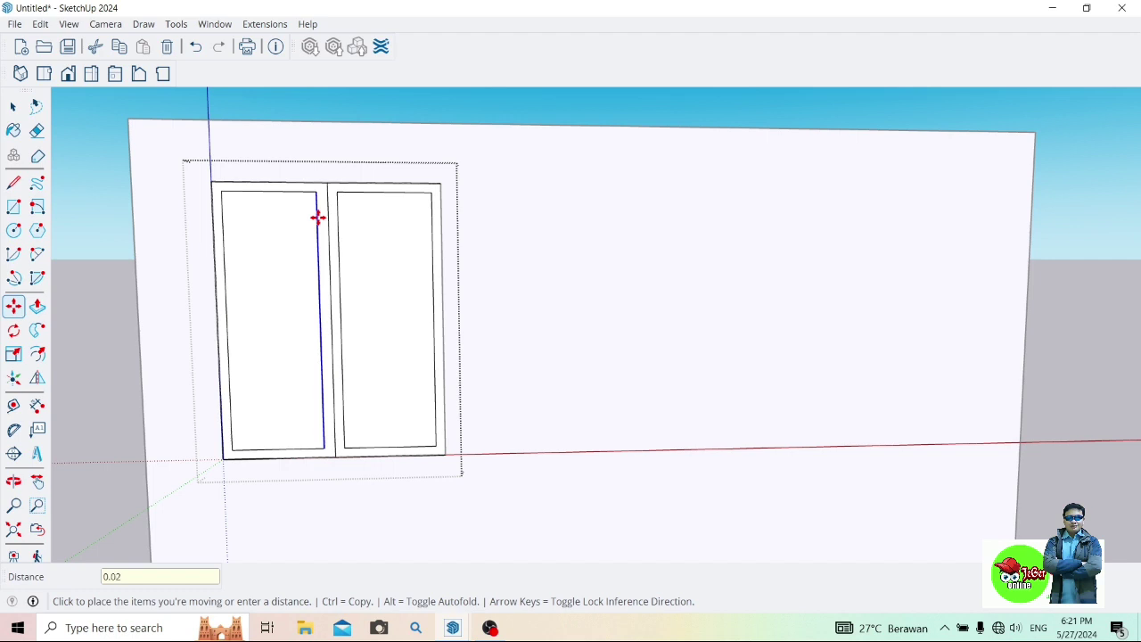
{"action": "type", "text": "5"}
{"action": "key", "text": "Return"}
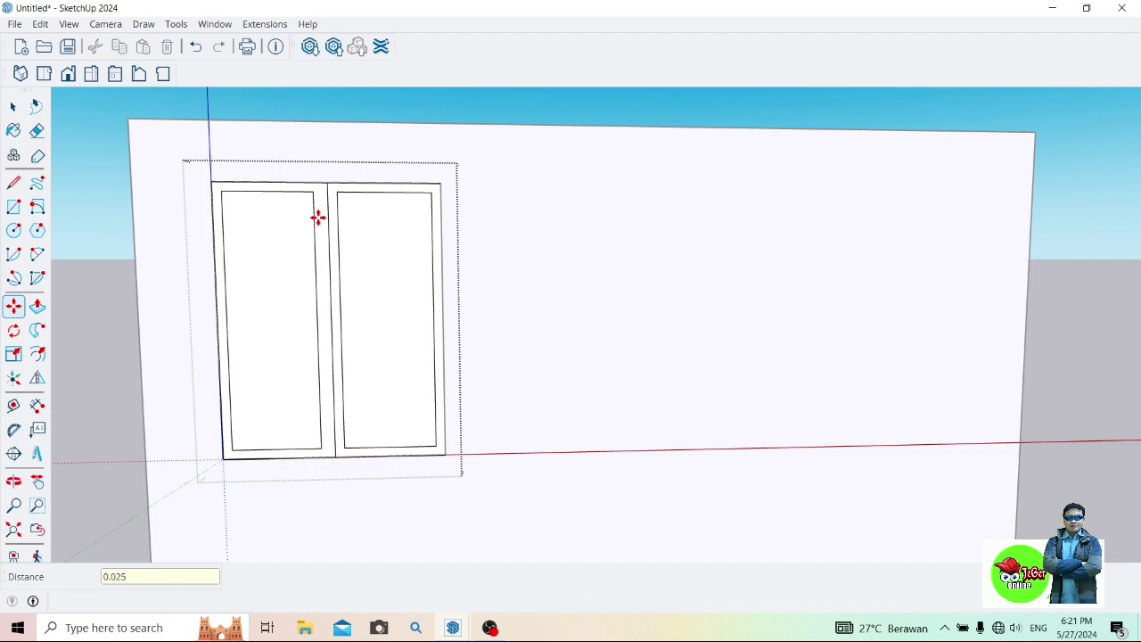
{"action": "left_click", "coordinate": [321, 229]}
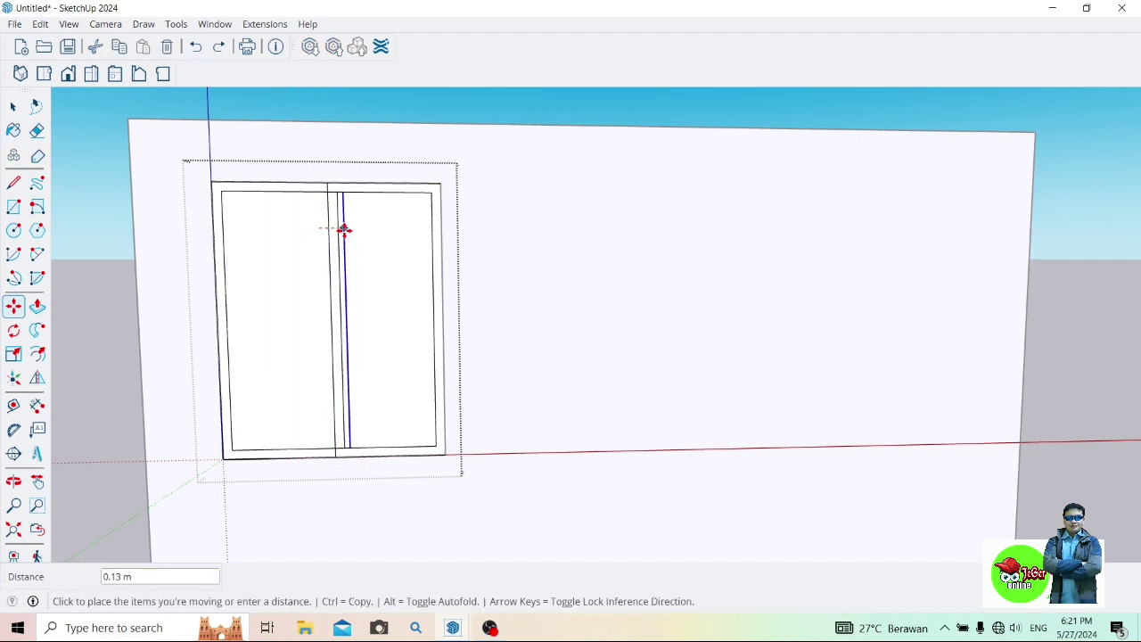
{"action": "type", "text": "0.025"}
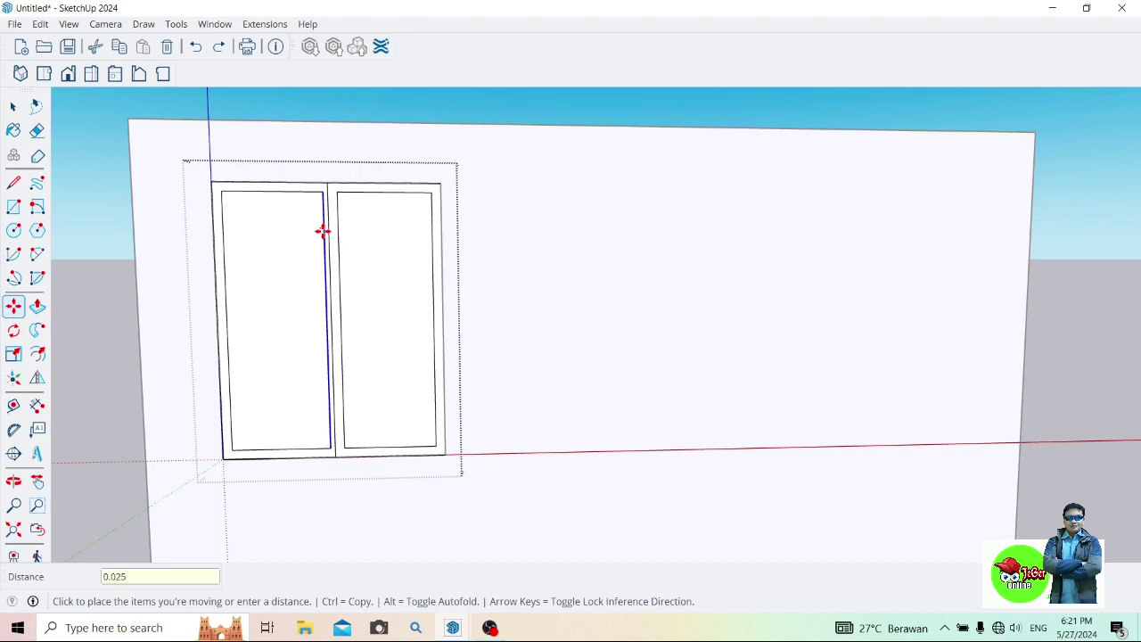
{"action": "key", "text": "Return"}
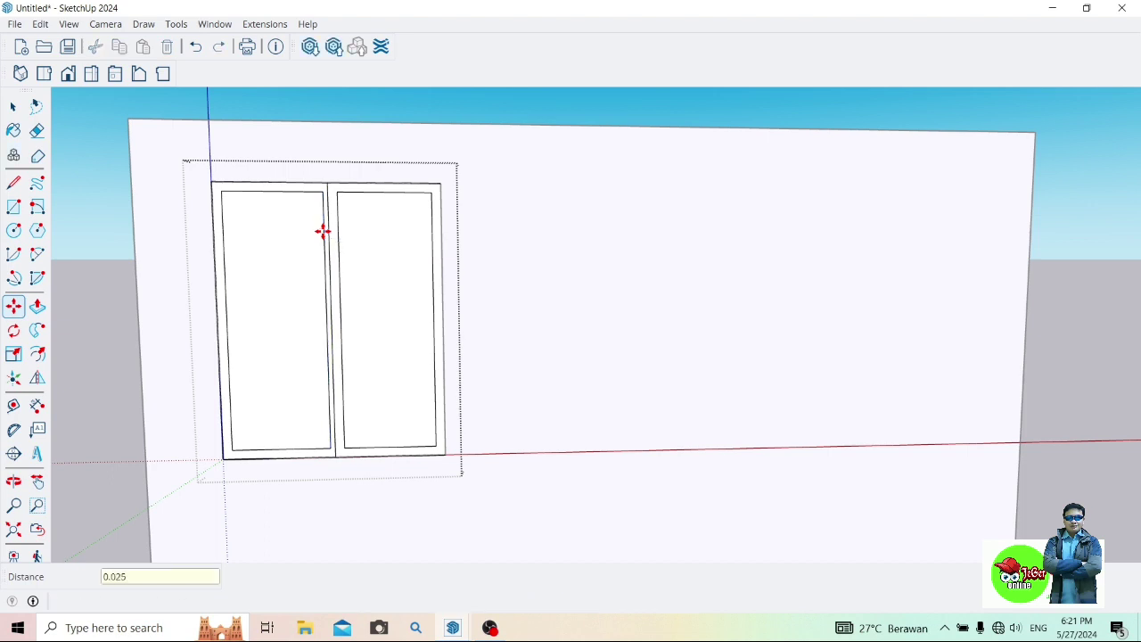
Shift the right pane's inner edge 0.025 m and erase the centre divider line
{"action": "left_click", "coordinate": [339, 230]}
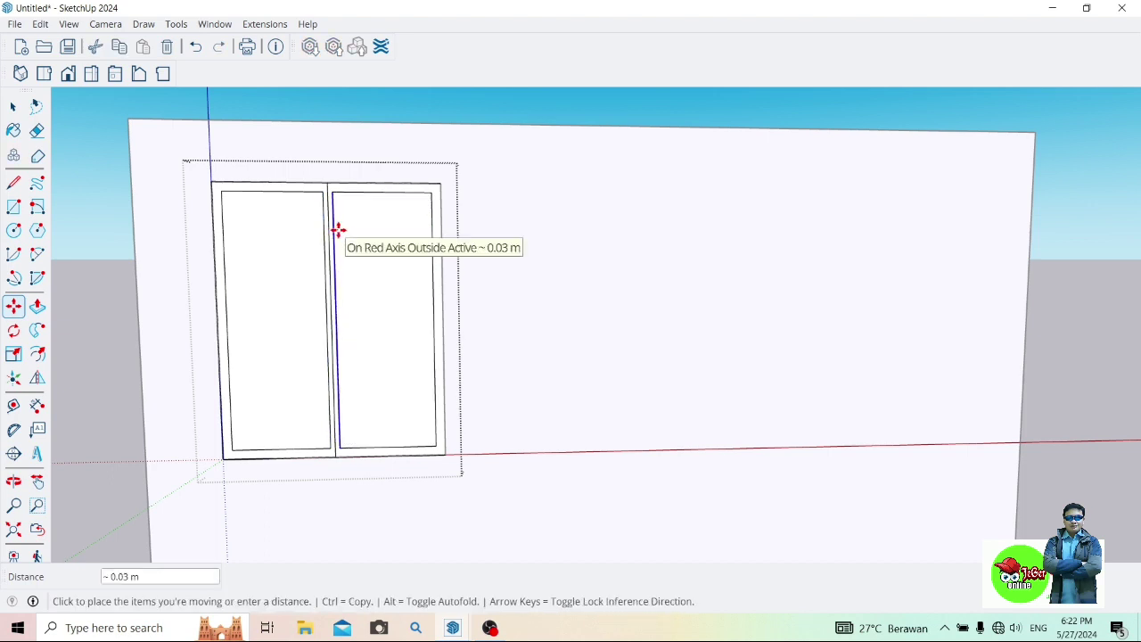
{"action": "type", "text": "0.025"}
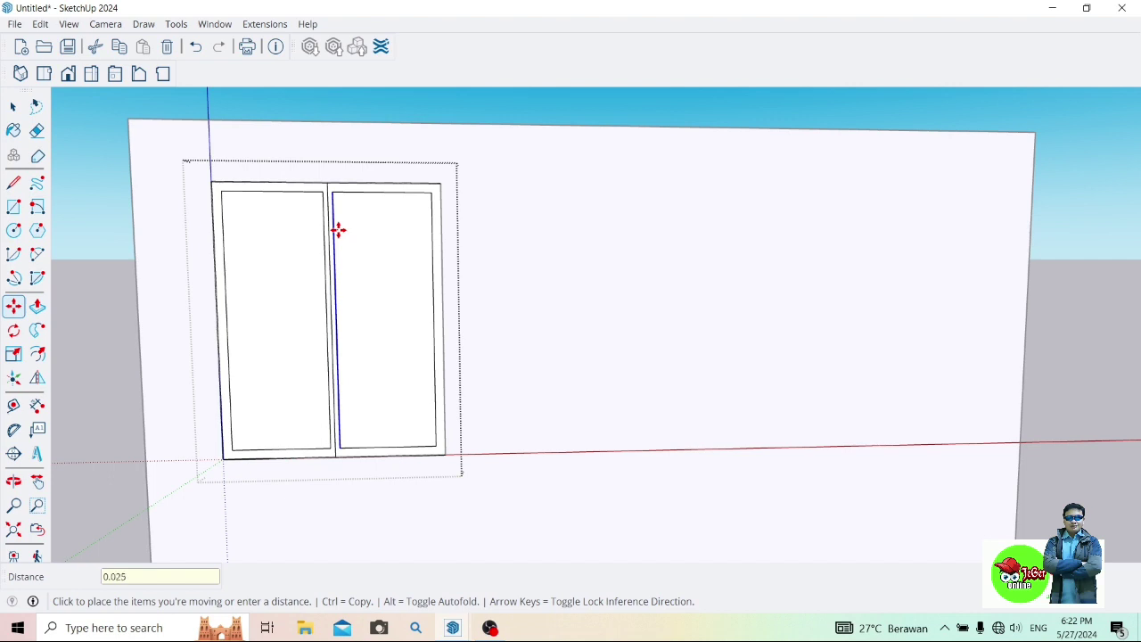
{"action": "key", "text": "Return"}
{"action": "left_click", "coordinate": [36, 130]}
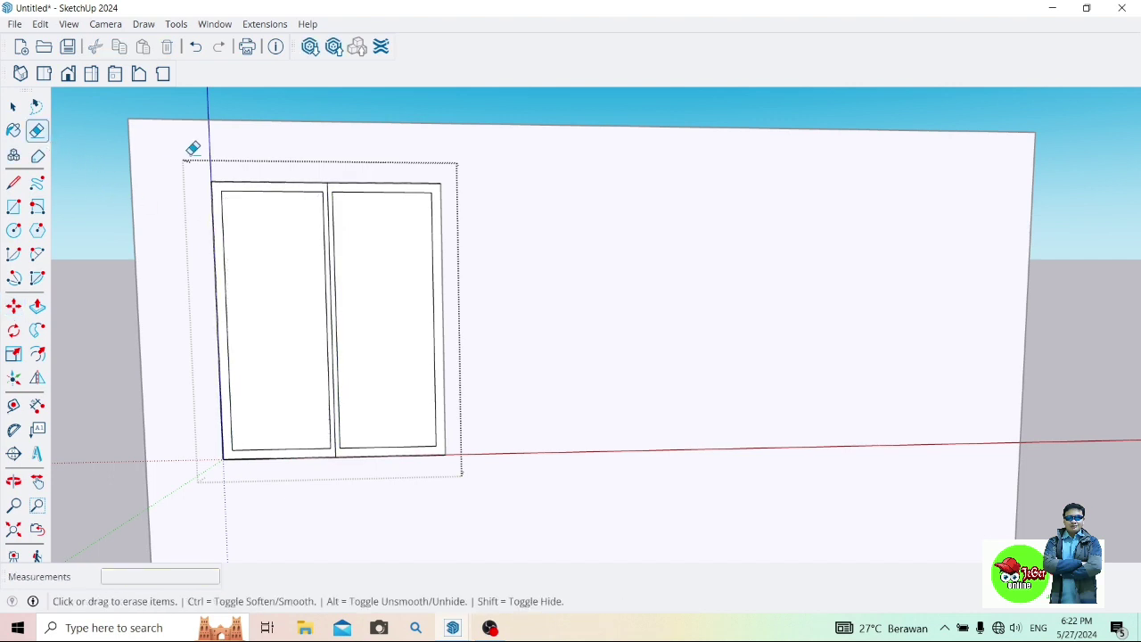
{"action": "left_click", "coordinate": [328, 183]}
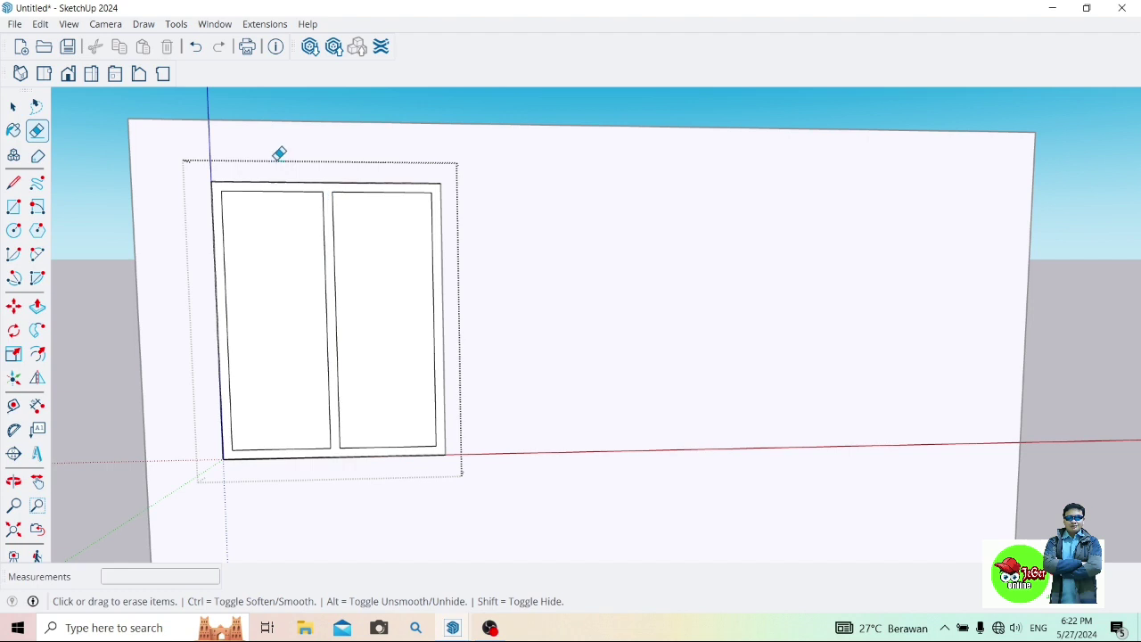
{"action": "left_click", "coordinate": [13, 481]}
{"action": "mouse_move", "coordinate": [297, 451]}
{"action": "left_mouse_down"}
{"action": "mouse_move", "coordinate": [303, 484]}
{"action": "mouse_move", "coordinate": [282, 477]}
{"action": "mouse_move", "coordinate": [272, 452]}
{"action": "left_mouse_up"}
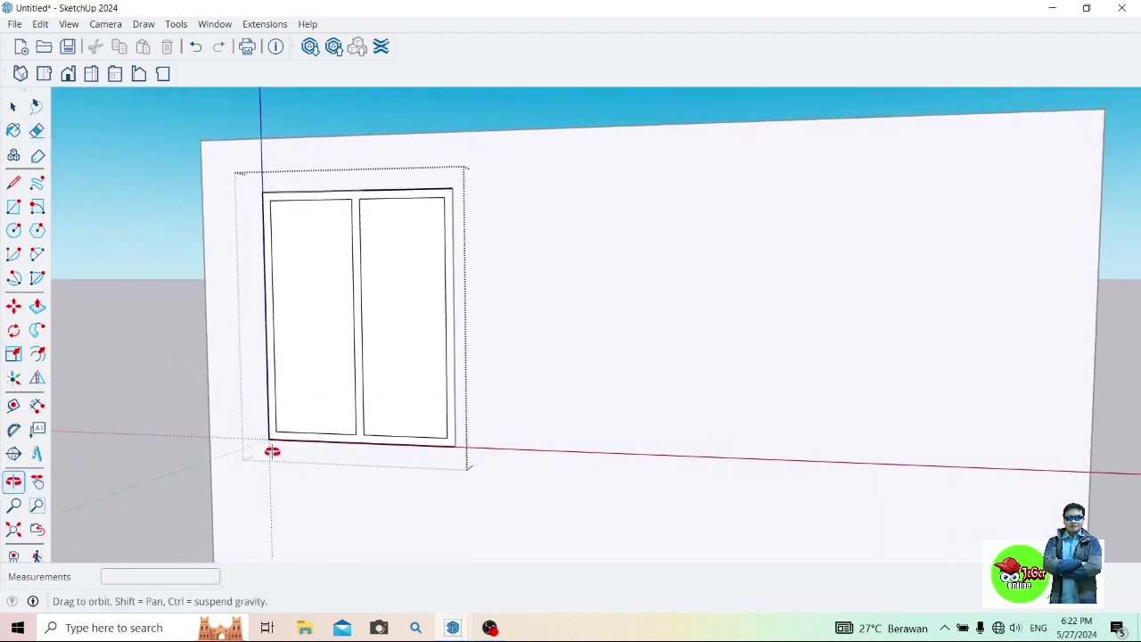
Push/Pull the window frame face out 0.08 m
{"action": "left_click", "coordinate": [36, 305]}
{"action": "left_click", "coordinate": [357, 439]}
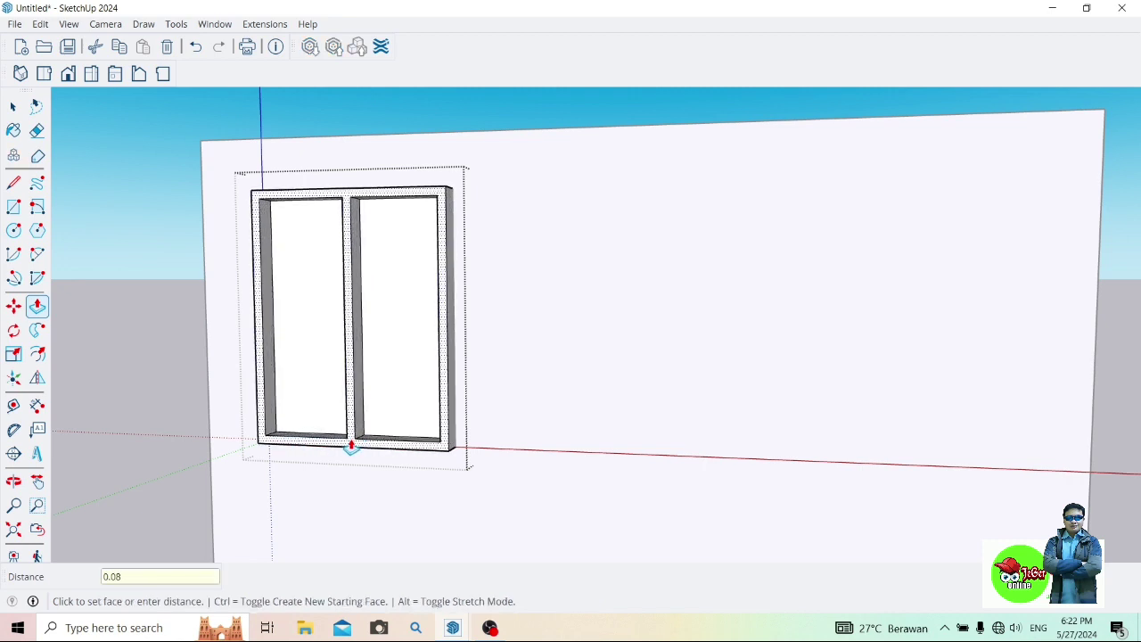
{"action": "left_click", "coordinate": [350, 446]}
Delete the left and right pane faces so both openings are see-through
{"action": "key", "text": "space"}
{"action": "left_click", "coordinate": [313, 240]}
{"action": "key", "text": "Delete"}
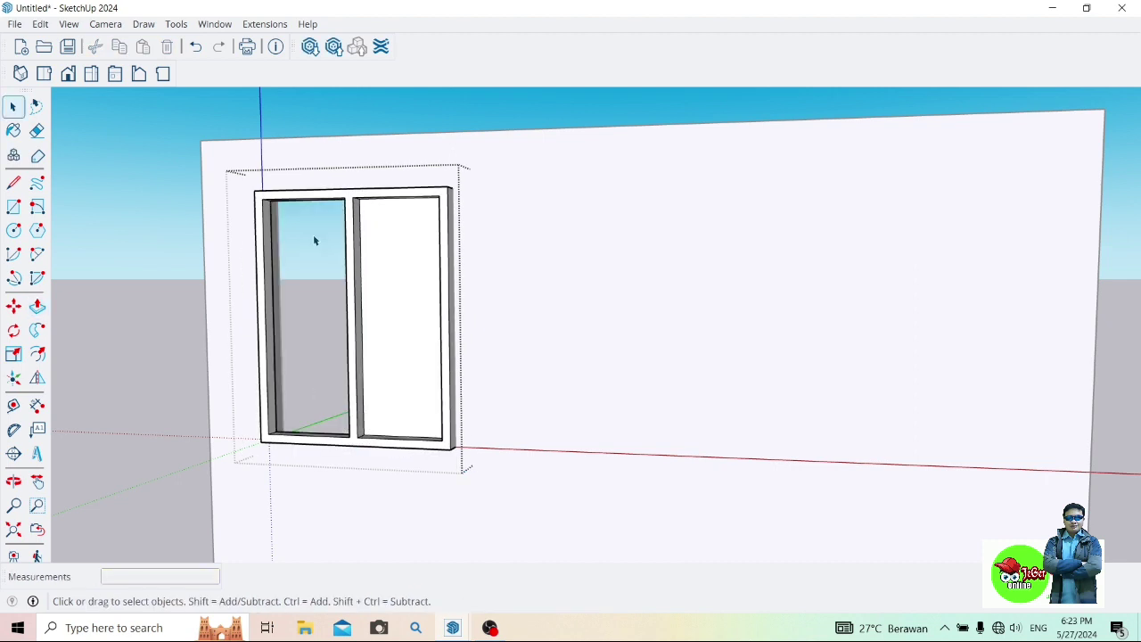
{"action": "left_click", "coordinate": [397, 260]}
{"action": "key", "text": "Delete"}
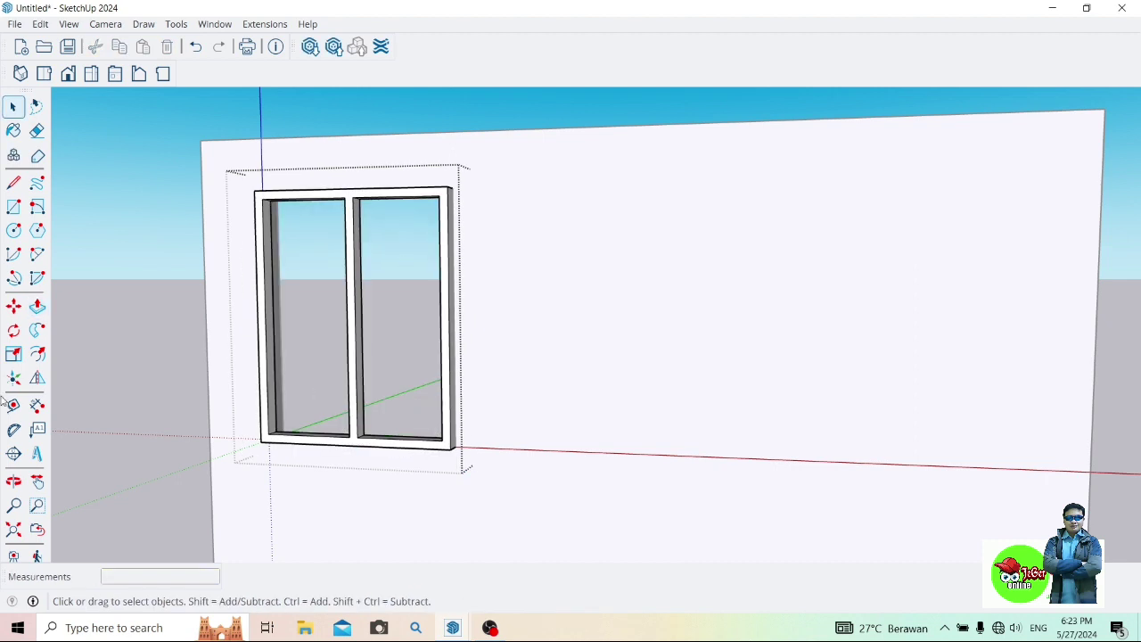
{"action": "left_click", "coordinate": [13, 482]}
{"action": "left_click_drag", "start_coordinate": [84, 413], "coordinate": [191, 453]}
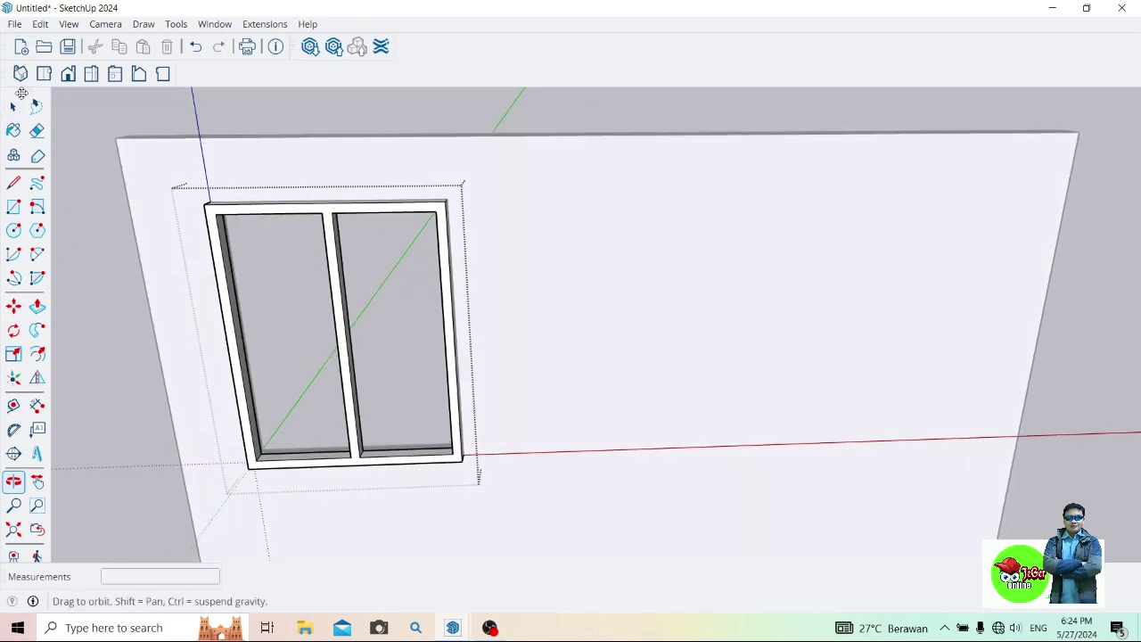
Select the window, start and cancel a move, then orbit back to a frontal view
{"action": "left_click", "coordinate": [12, 105]}
{"action": "left_click", "coordinate": [71, 219]}
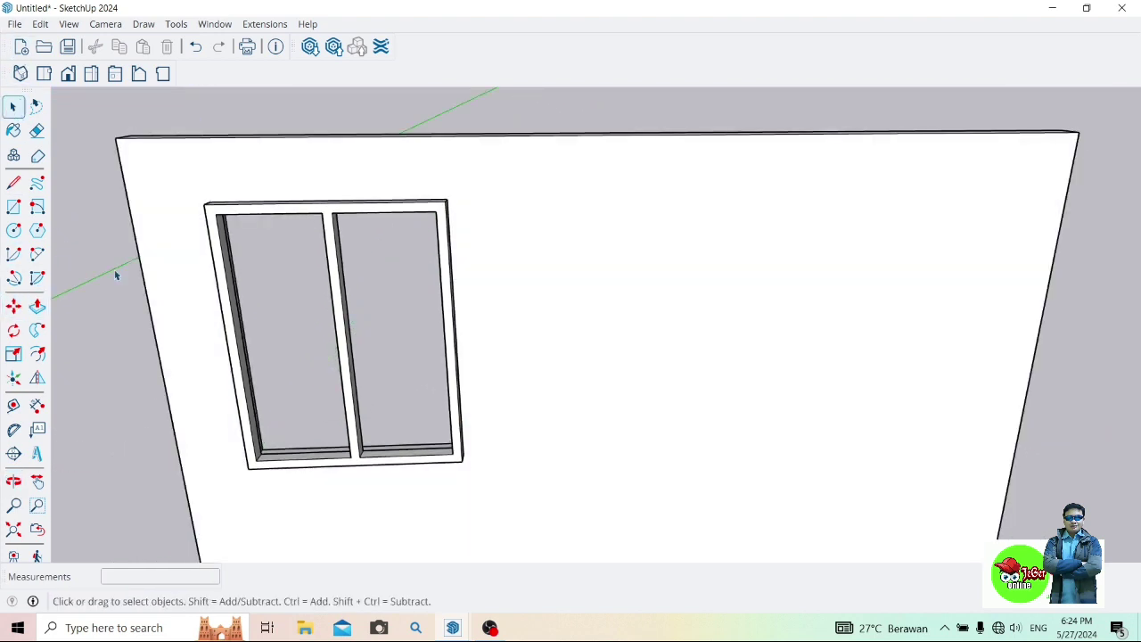
{"action": "left_click", "coordinate": [226, 253]}
{"action": "left_click", "coordinate": [14, 305]}
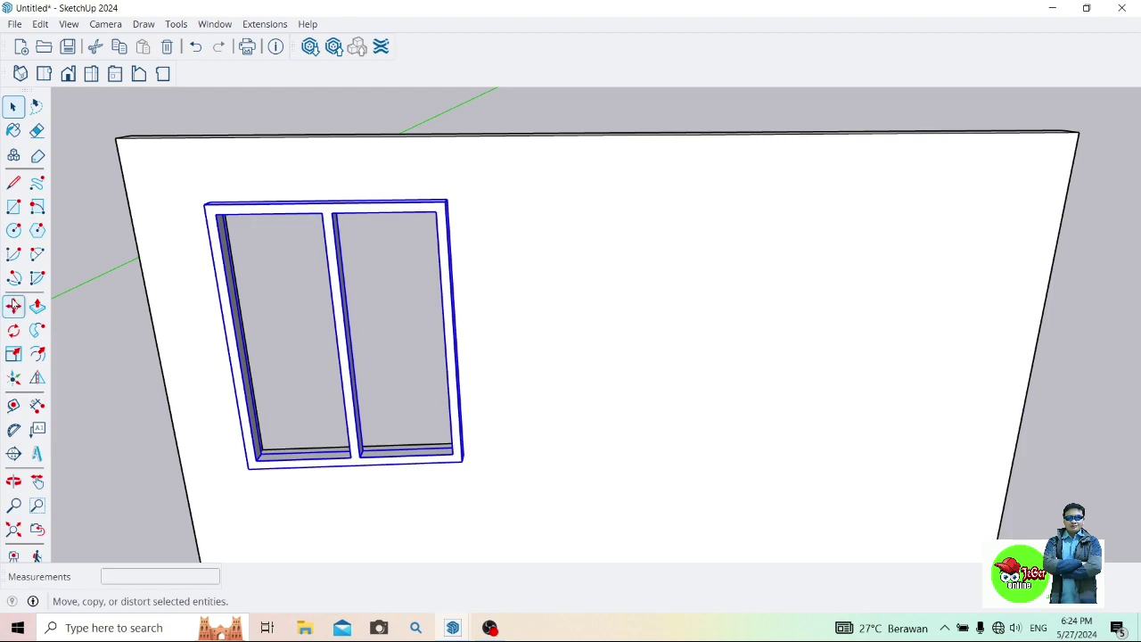
{"action": "left_click", "coordinate": [204, 203]}
{"action": "key", "text": "Escape"}
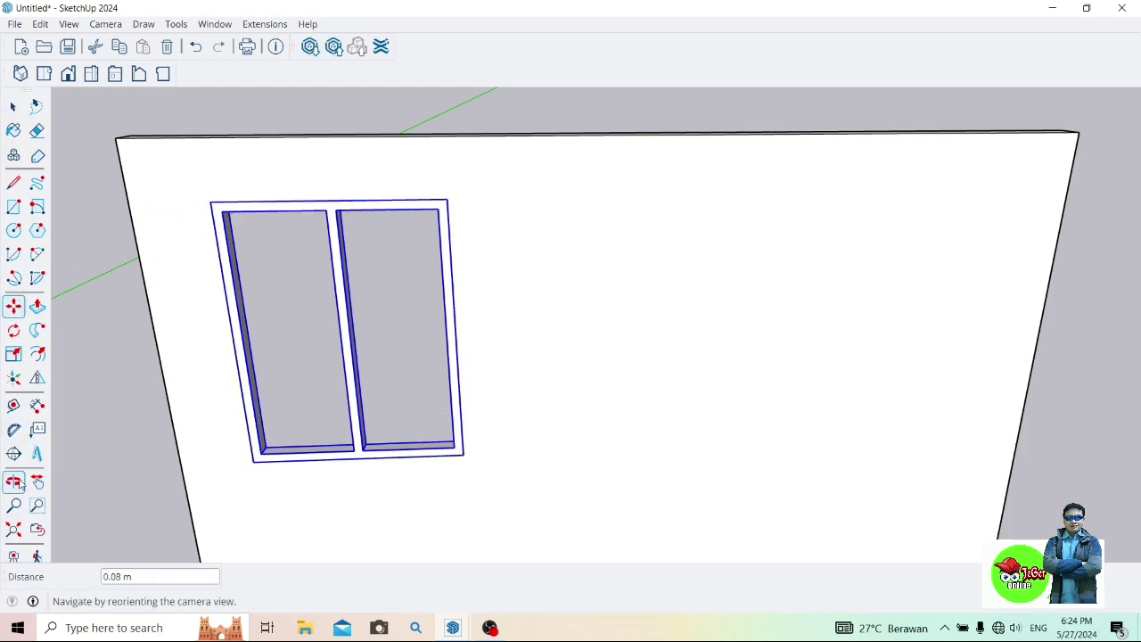
{"action": "left_click", "coordinate": [14, 481]}
{"action": "mouse_move", "coordinate": [103, 364]}
{"action": "left_mouse_down"}
{"action": "mouse_move", "coordinate": [346, 413]}
{"action": "mouse_move", "coordinate": [542, 407]}
{"action": "mouse_move", "coordinate": [127, 382]}
{"action": "mouse_move", "coordinate": [112, 306]}
{"action": "mouse_move", "coordinate": [105, 330]}
{"action": "mouse_move", "coordinate": [97, 308]}
{"action": "left_mouse_up"}
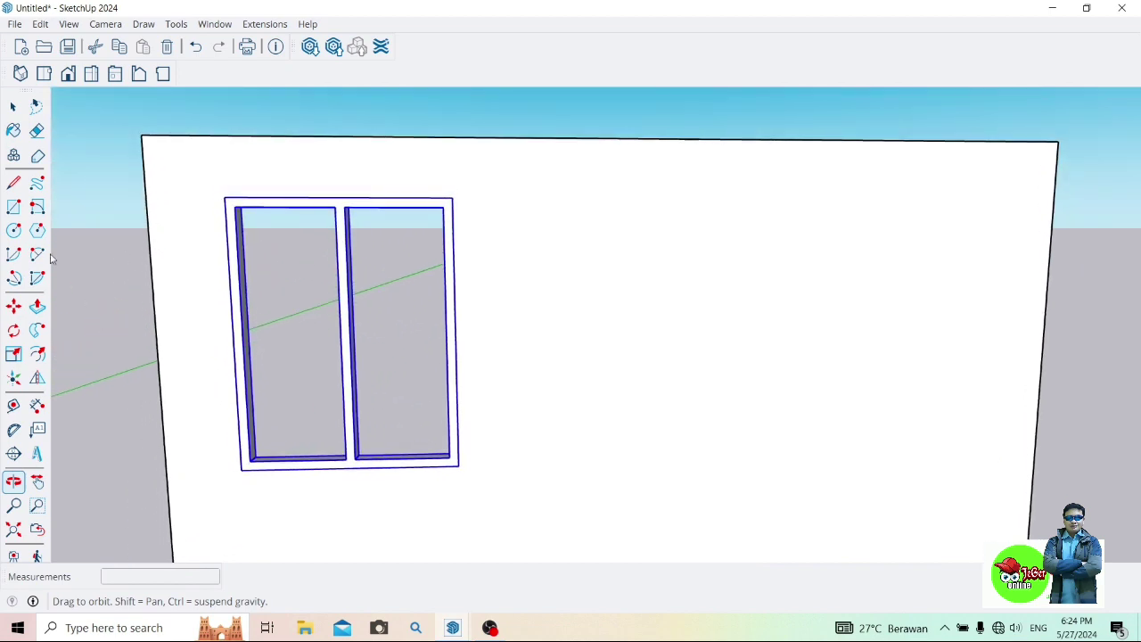
{"action": "left_click", "coordinate": [13, 181]}
Draw a line across the left pane opening to refill its face, then undo the split line
{"action": "left_click", "coordinate": [20, 183]}
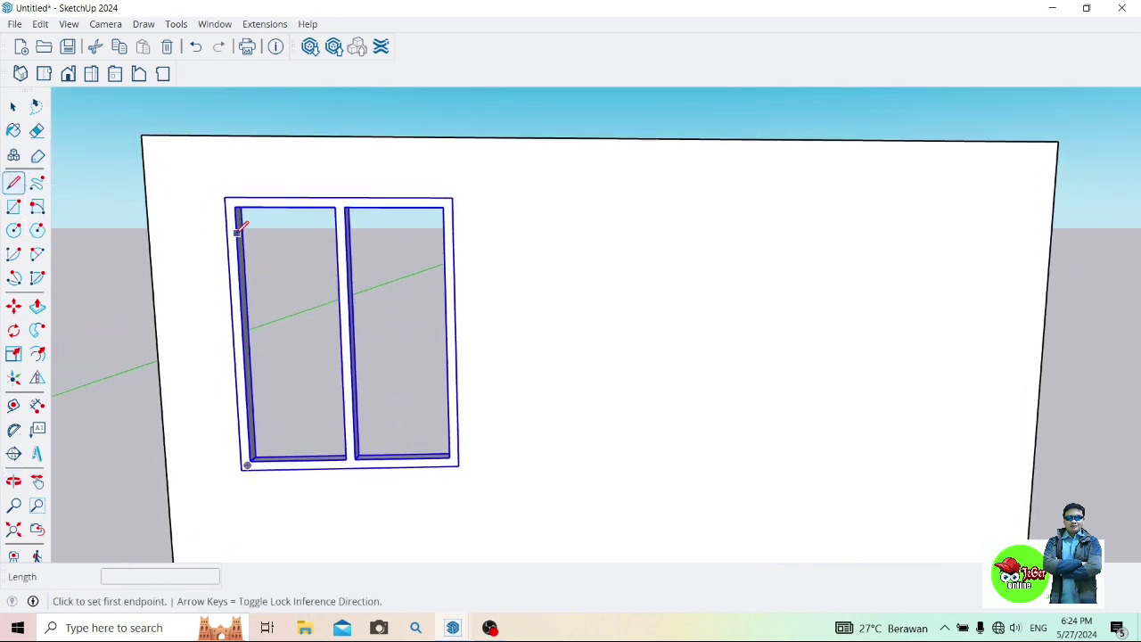
{"action": "key", "text": "space"}
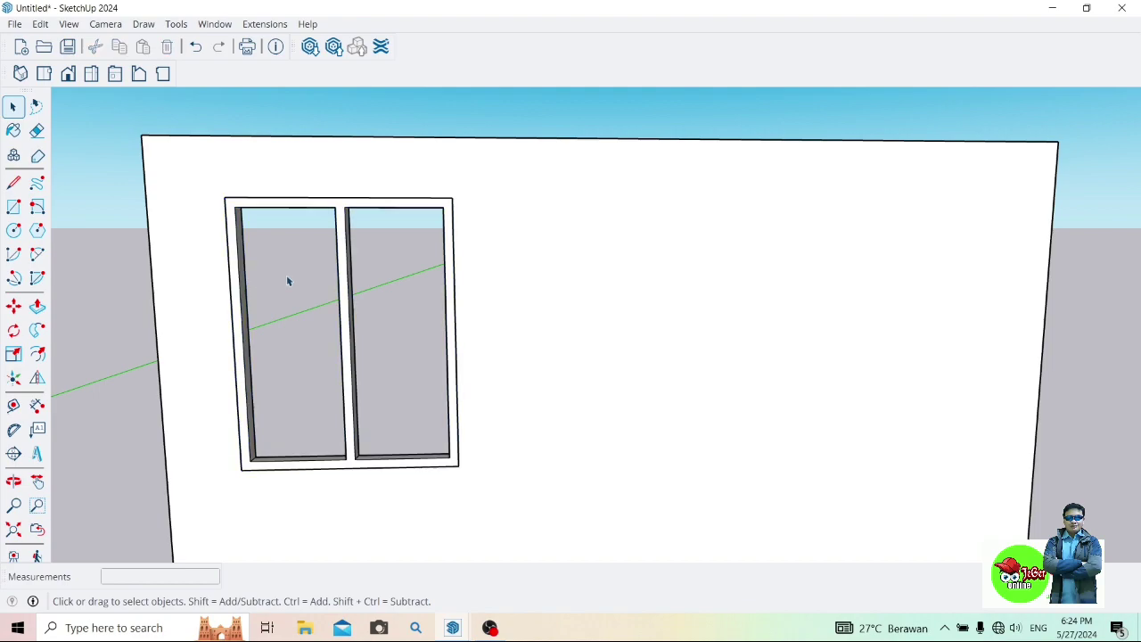
{"action": "left_click", "coordinate": [235, 303]}
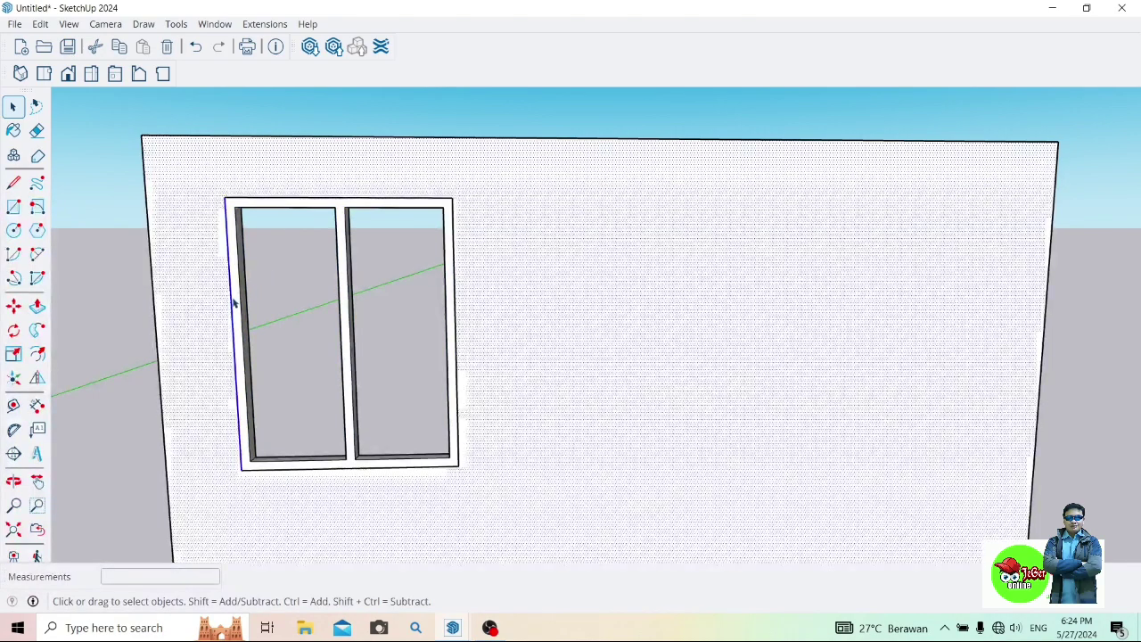
{"action": "left_click", "coordinate": [339, 212]}
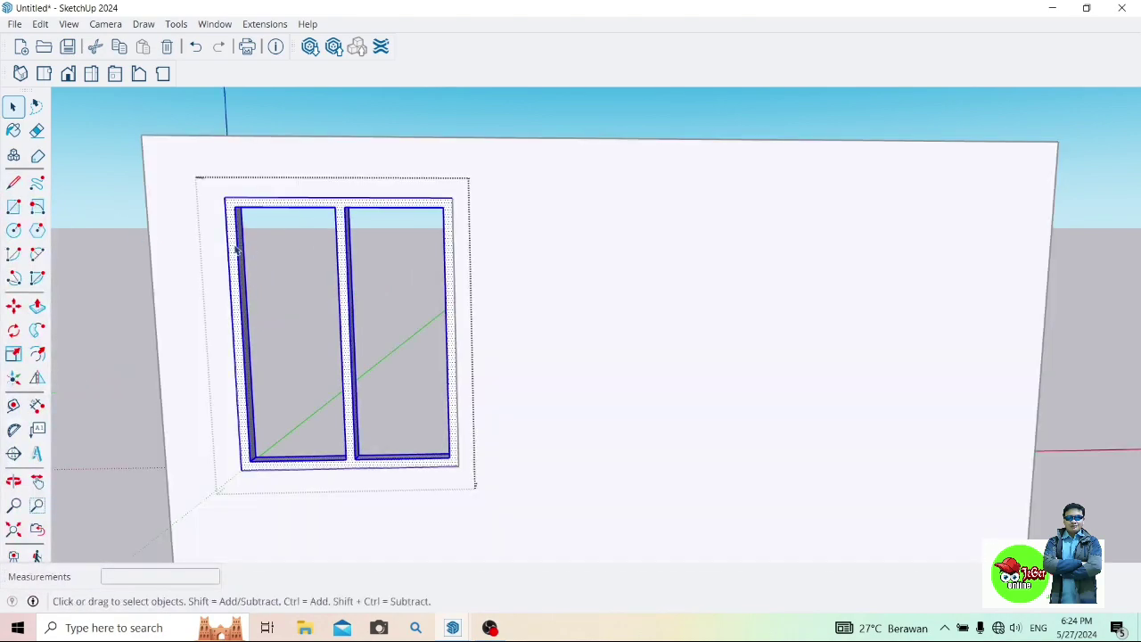
{"action": "key", "text": "l"}
{"action": "left_click", "coordinate": [239, 286]}
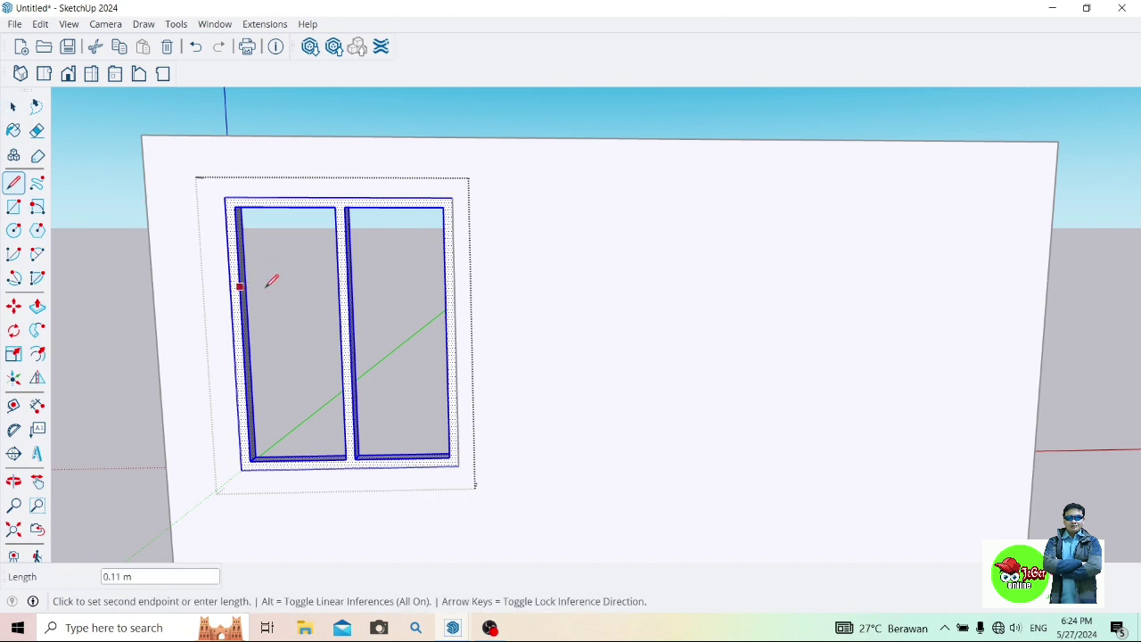
{"action": "left_click", "coordinate": [339, 286]}
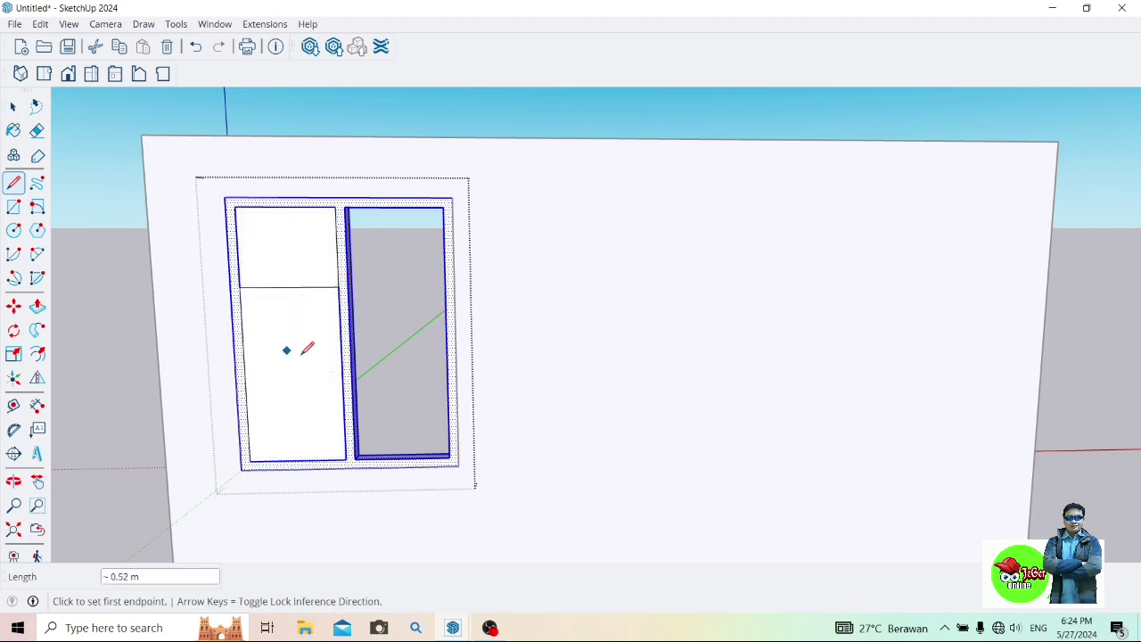
{"action": "key", "text": "ctrl+z"}
{"action": "left_click", "coordinate": [13, 106]}
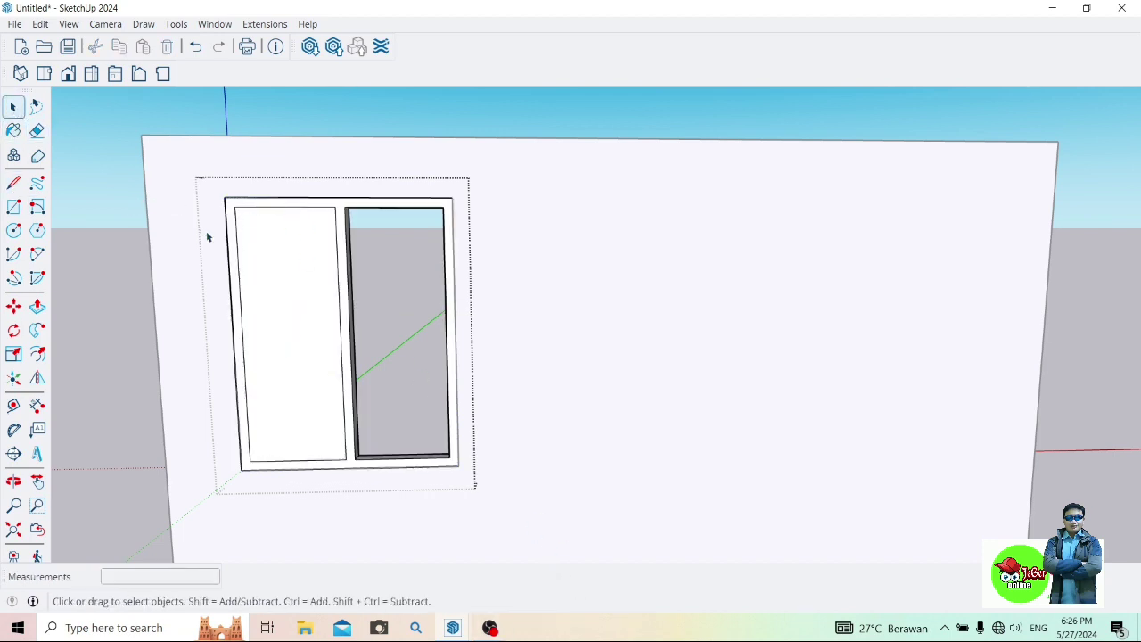
Turn the left pane face into its own group and open it for editing
{"action": "left_click", "coordinate": [286, 275]}
{"action": "right_click", "coordinate": [286, 276]}
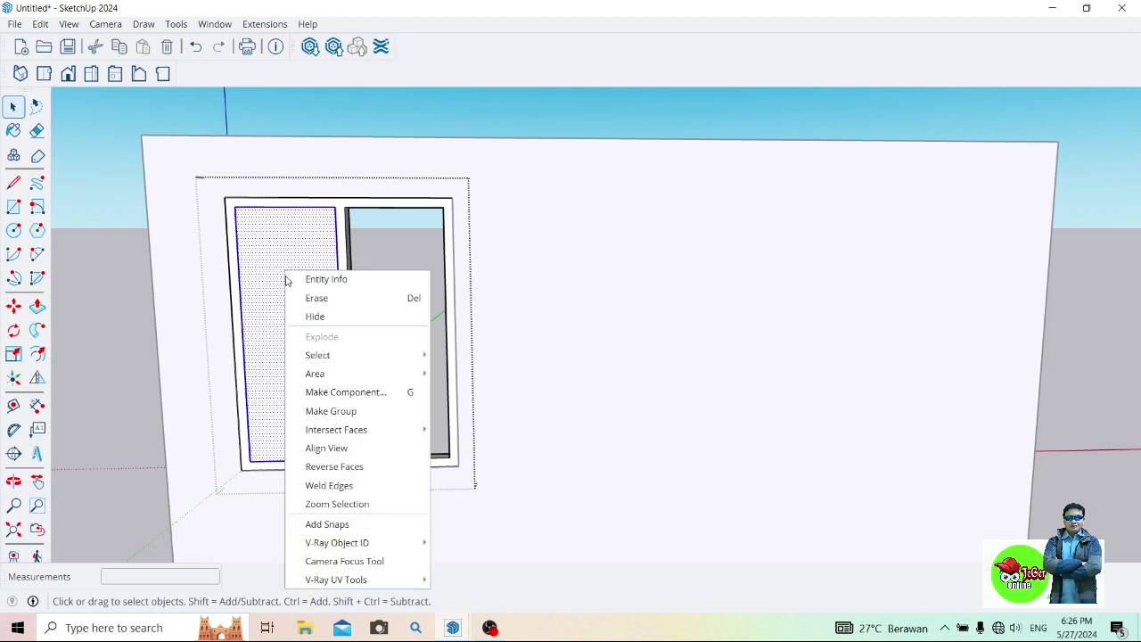
{"action": "left_click", "coordinate": [319, 412]}
{"action": "double_click", "coordinate": [297, 338]}
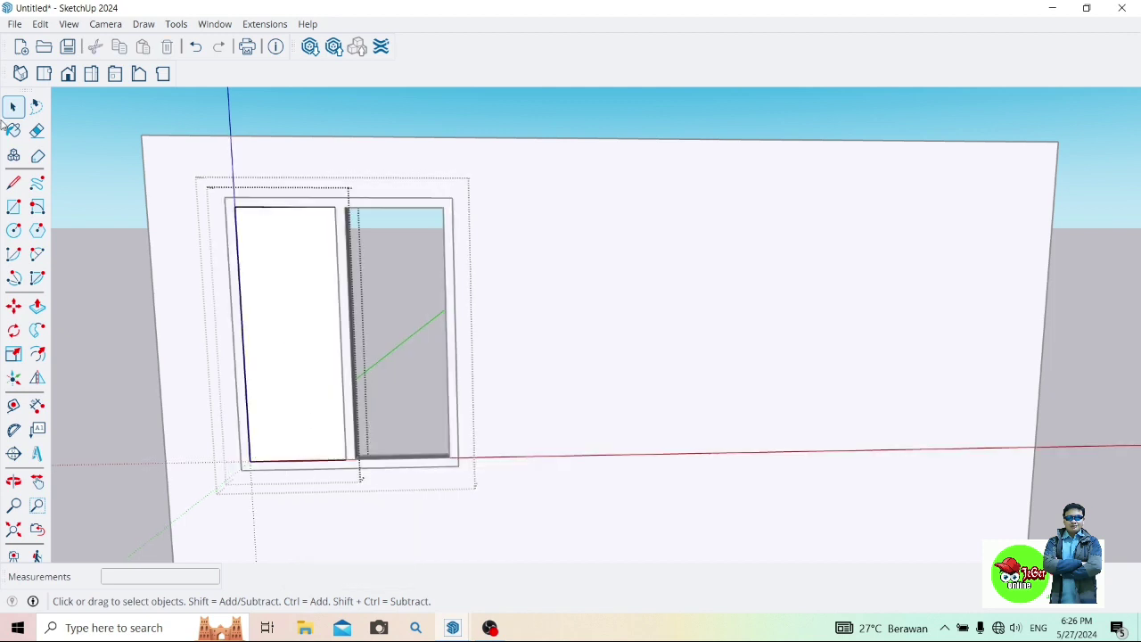
Offset the pane's edges 0.06 m inward to outline an inner sash frame
{"action": "left_click", "coordinate": [37, 354]}
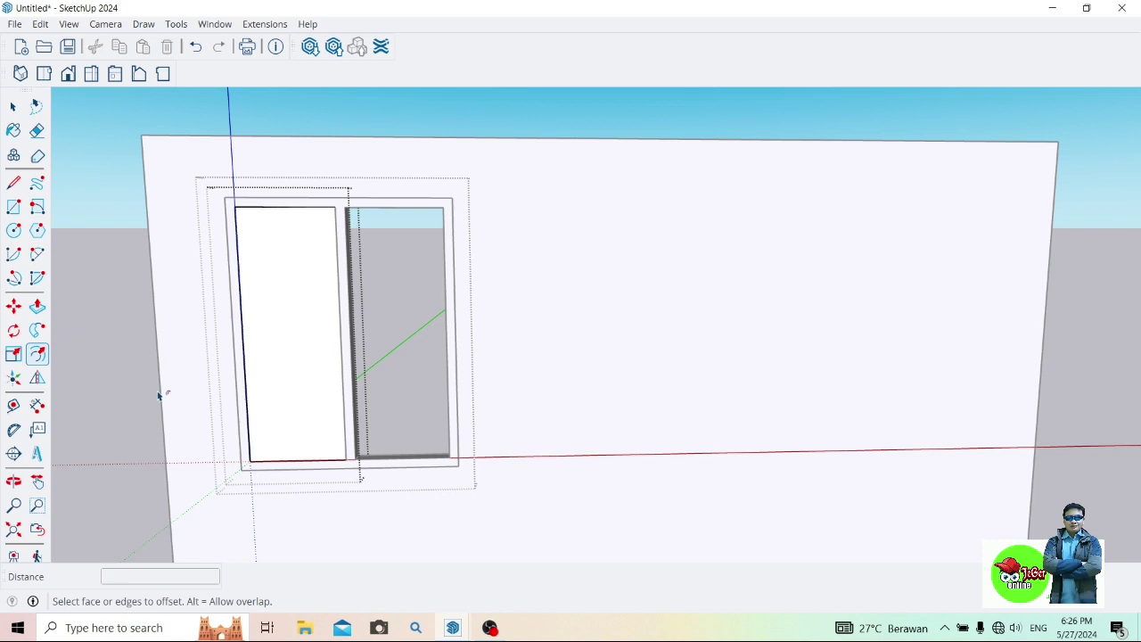
{"action": "left_click", "coordinate": [292, 460]}
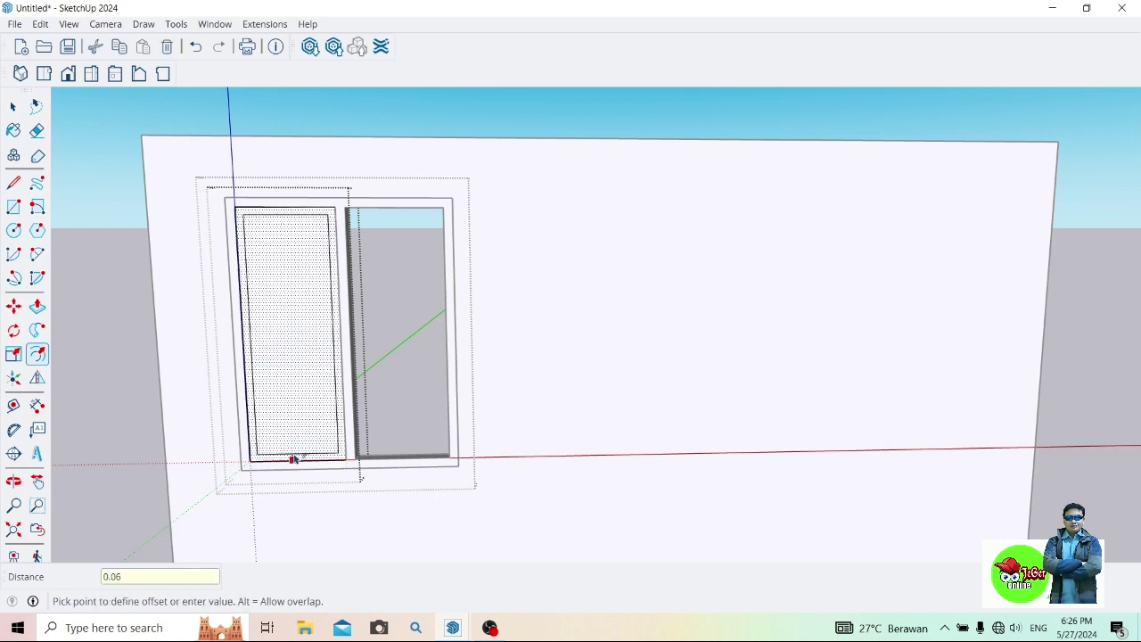
{"action": "left_click", "coordinate": [293, 460]}
{"action": "mouse_move", "coordinate": [440, 477]}
{"action": "middle_mouse_down"}
{"action": "mouse_move", "coordinate": [386, 491]}
{"action": "mouse_move", "coordinate": [365, 484]}
{"action": "middle_mouse_up"}
Pull the pane's outer frame ring out 0.02 m, undoing an initial 0.20 m extrusion
{"action": "left_click", "coordinate": [36, 305]}
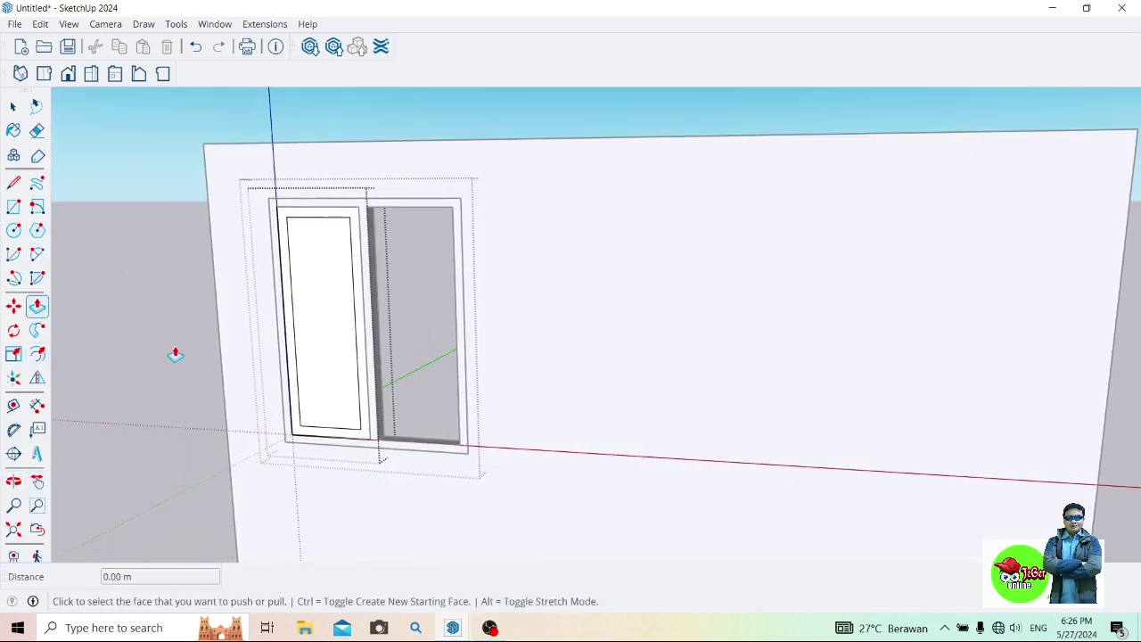
{"action": "left_click", "coordinate": [348, 438]}
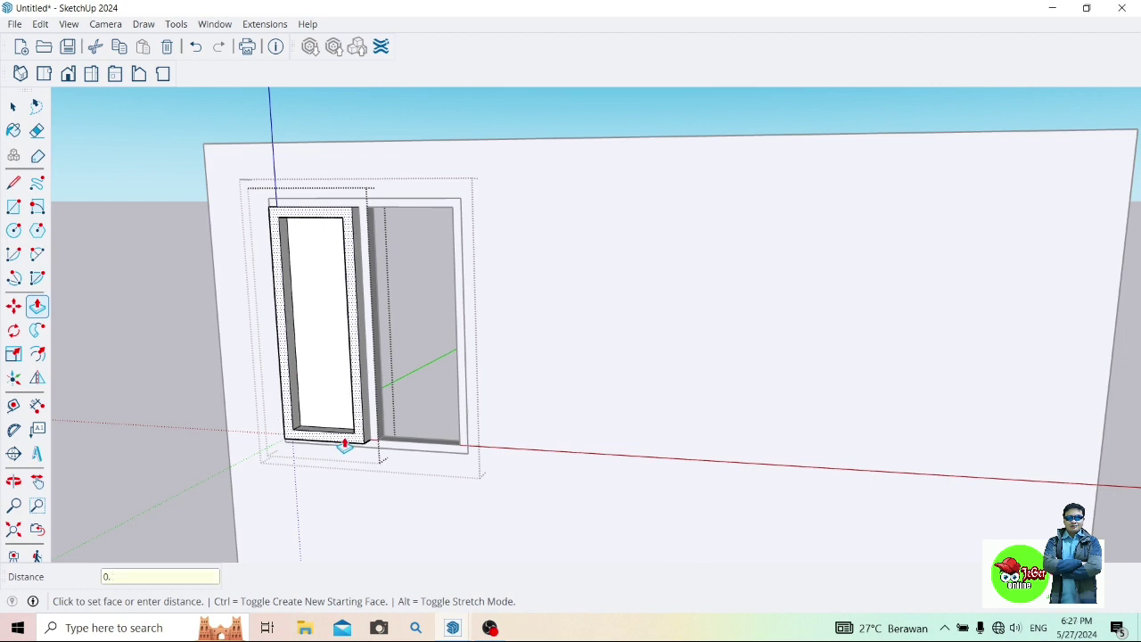
{"action": "type", "text": "2"}
{"action": "key", "text": "Return"}
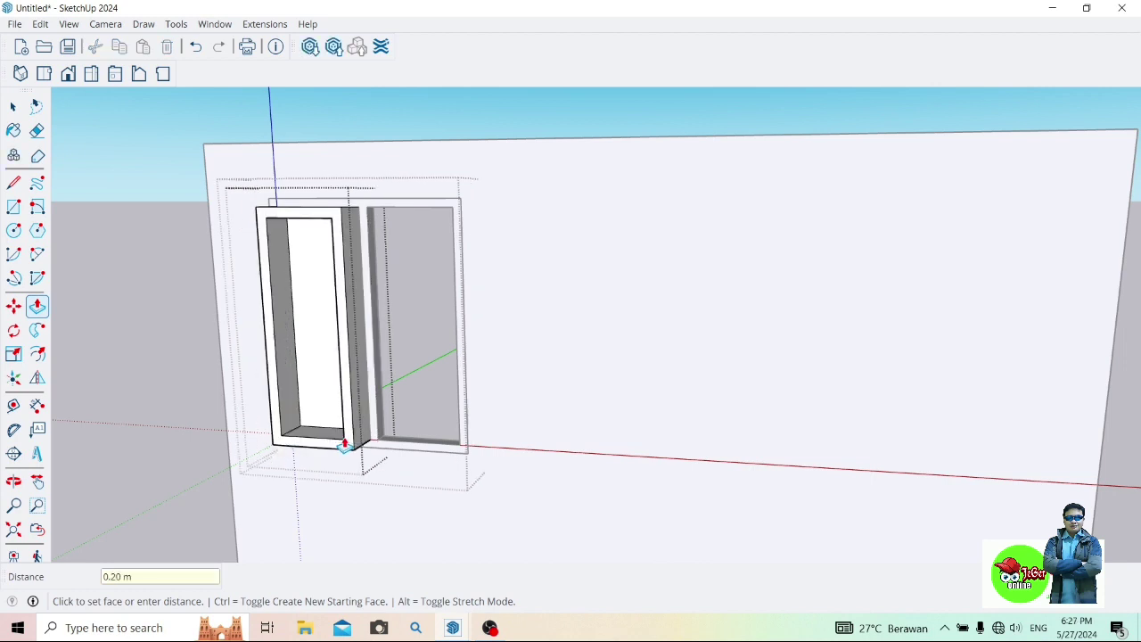
{"action": "key", "text": "ctrl+z"}
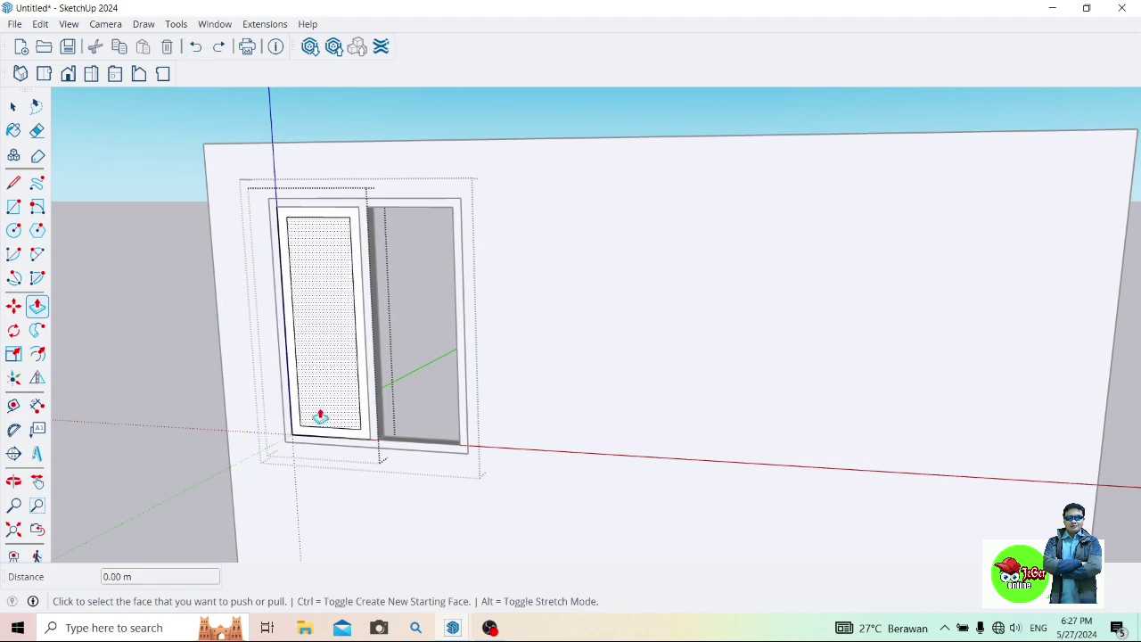
{"action": "left_click", "coordinate": [321, 444]}
{"action": "type", "text": "0."}
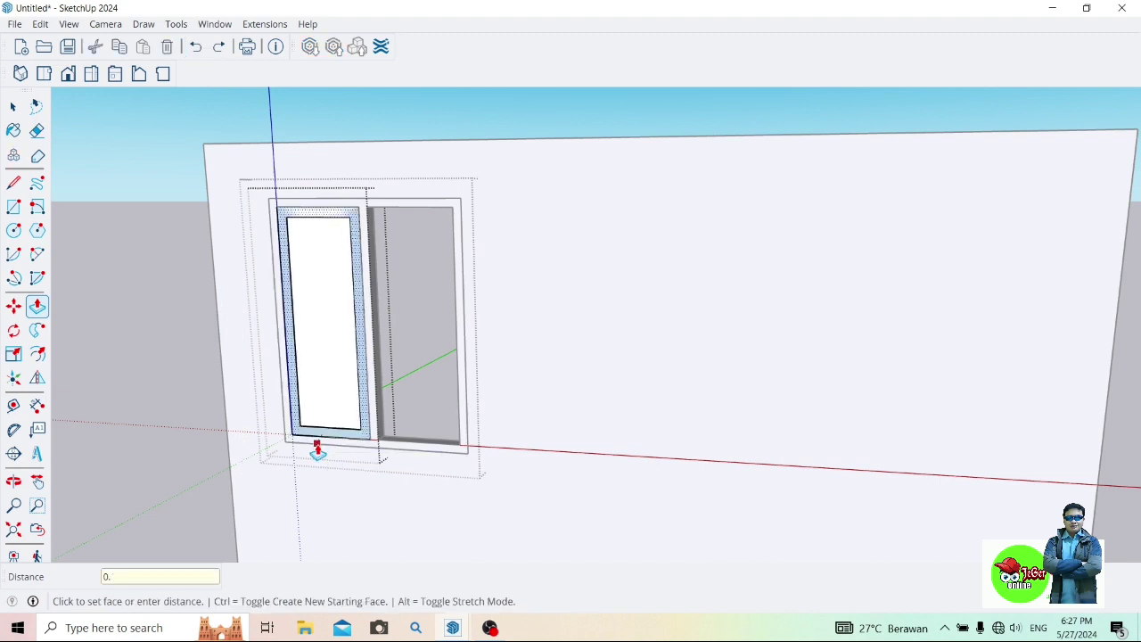
{"action": "key", "text": "Return"}
From a frontal view, push the window's sash frame face out 0.02 m
{"action": "middle_click_drag", "start_coordinate": [313, 438], "coordinate": [81, 448]}
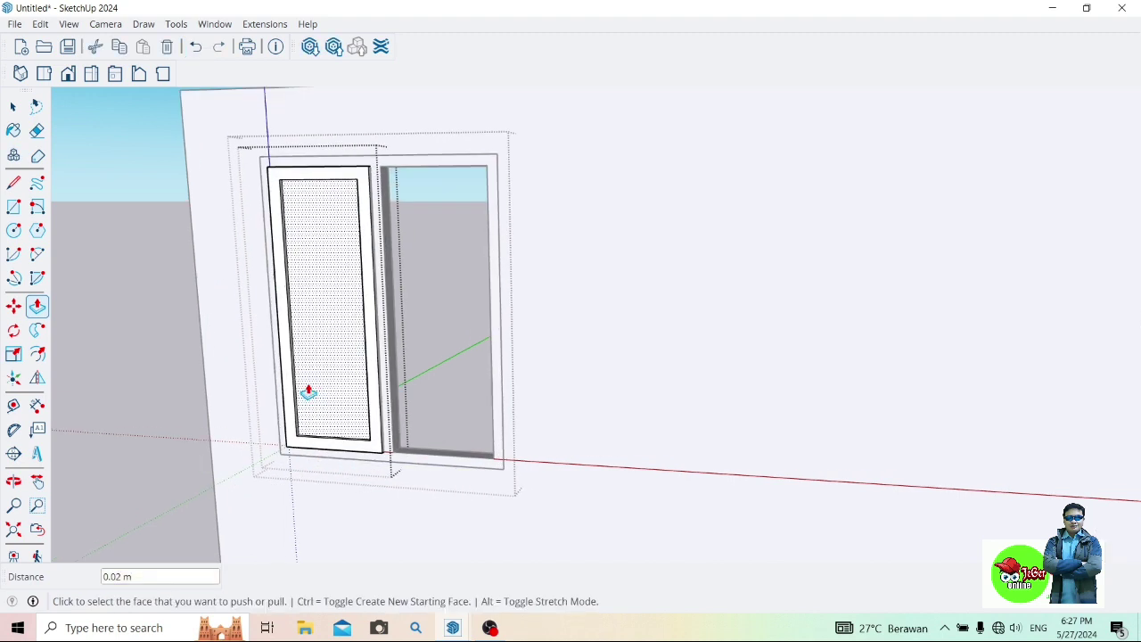
{"action": "scroll", "coordinate": [868, 237], "scroll_direction": "up", "scroll_amount": 5}
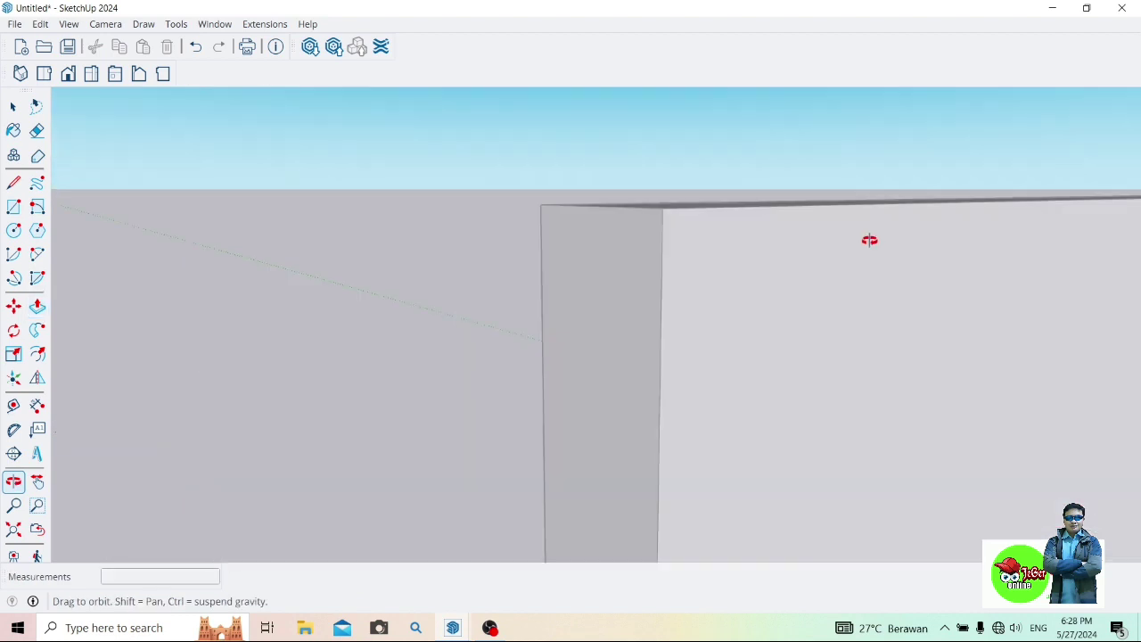
{"action": "left_click", "coordinate": [32, 483]}
{"action": "mouse_move", "coordinate": [927, 372]}
{"action": "left_mouse_down"}
{"action": "mouse_move", "coordinate": [483, 331]}
{"action": "mouse_move", "coordinate": [606, 331]}
{"action": "mouse_move", "coordinate": [824, 227]}
{"action": "mouse_move", "coordinate": [866, 157]}
{"action": "mouse_move", "coordinate": [734, 116]}
{"action": "mouse_move", "coordinate": [692, 137]}
{"action": "left_mouse_up"}
{"action": "left_click", "coordinate": [36, 306]}
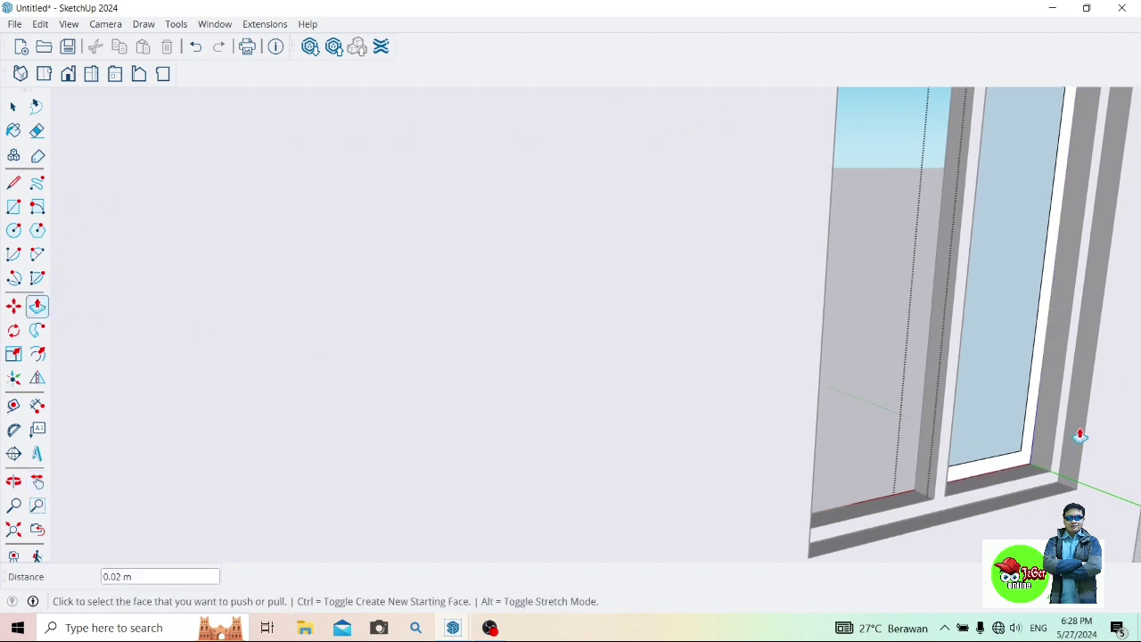
{"action": "left_click", "coordinate": [1023, 464]}
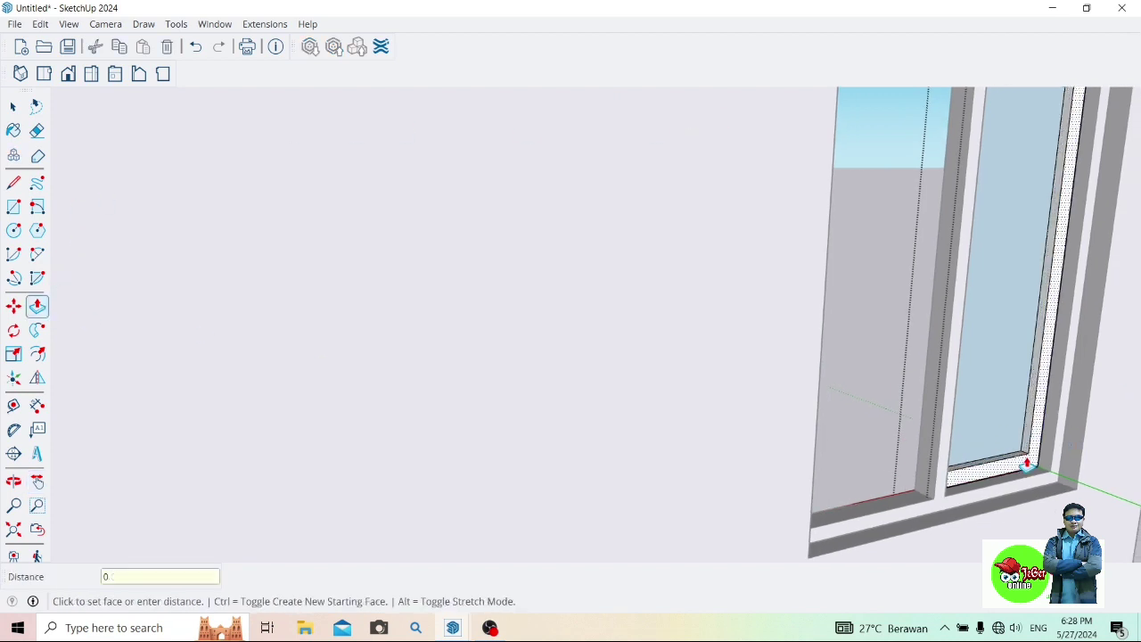
{"action": "type", "text": ".02"}
{"action": "key", "text": "Return"}
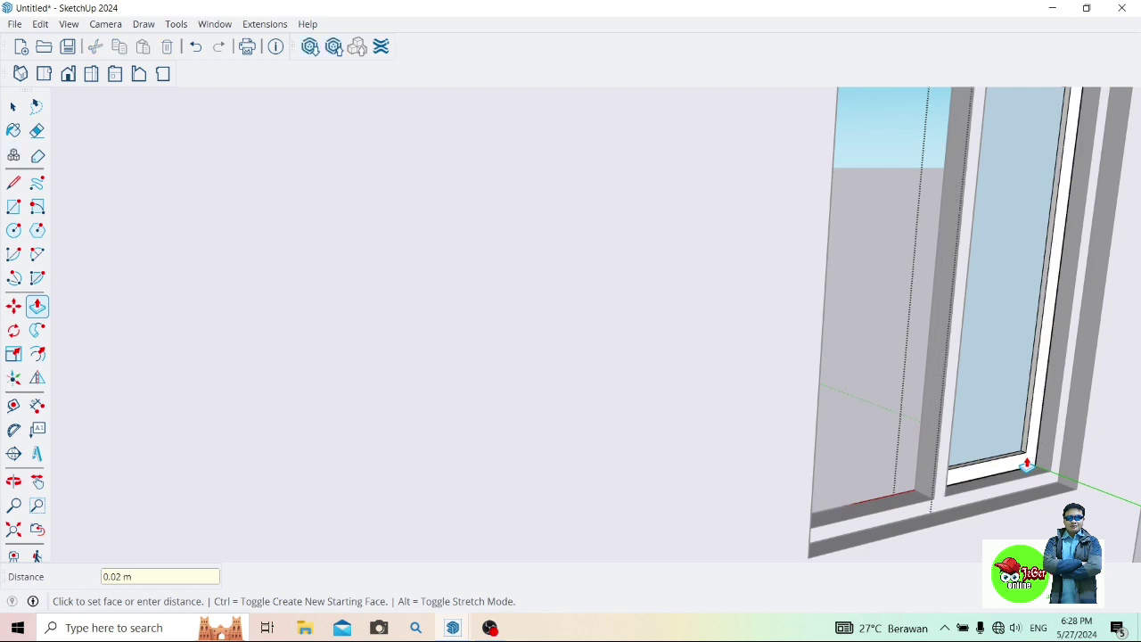
Create a darker 50%-opacity material from Translucent Glass Gray and paint the glass pane
{"action": "left_click", "coordinate": [13, 131]}
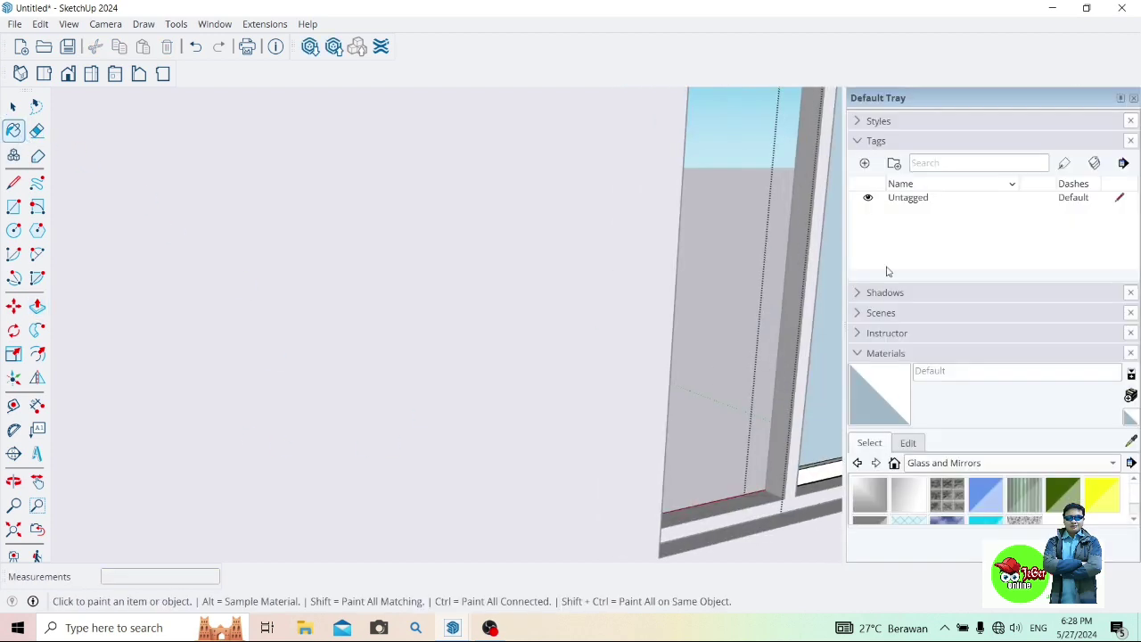
{"action": "left_click", "coordinate": [37, 482]}
{"action": "left_click_drag", "start_coordinate": [490, 416], "coordinate": [323, 400]}
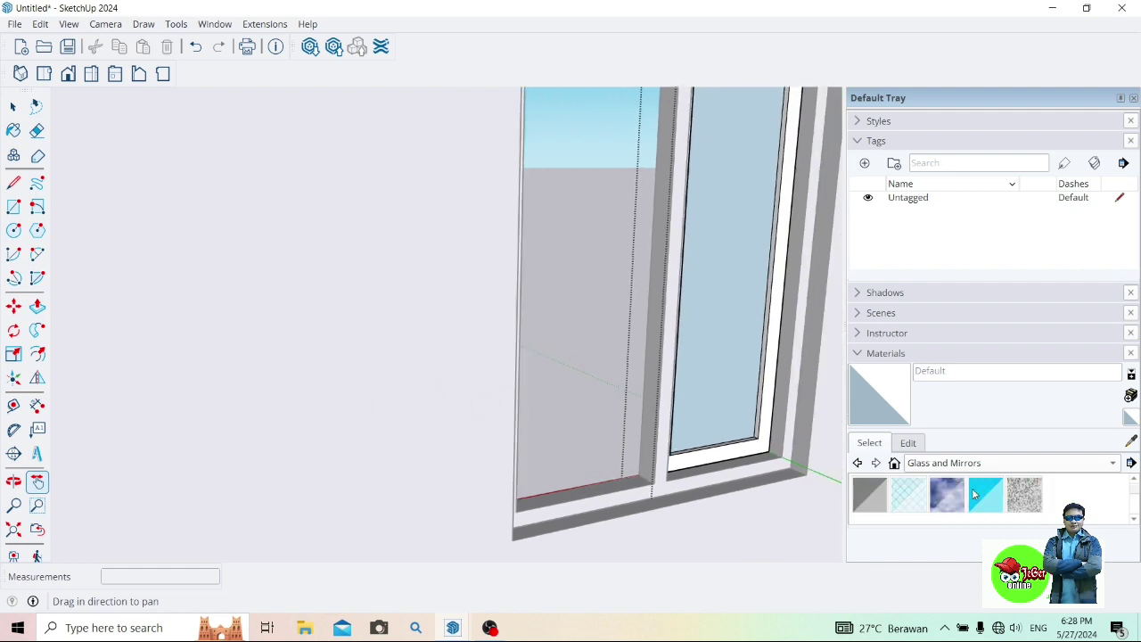
{"action": "left_click", "coordinate": [865, 506]}
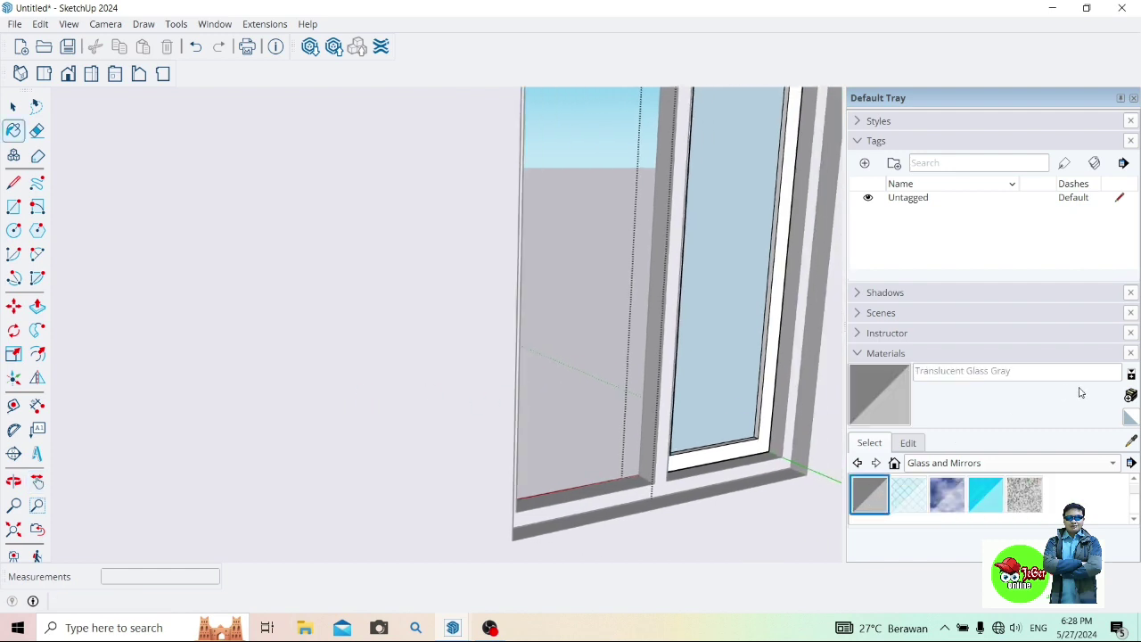
{"action": "left_click", "coordinate": [1130, 396]}
{"action": "left_click", "coordinate": [772, 287]}
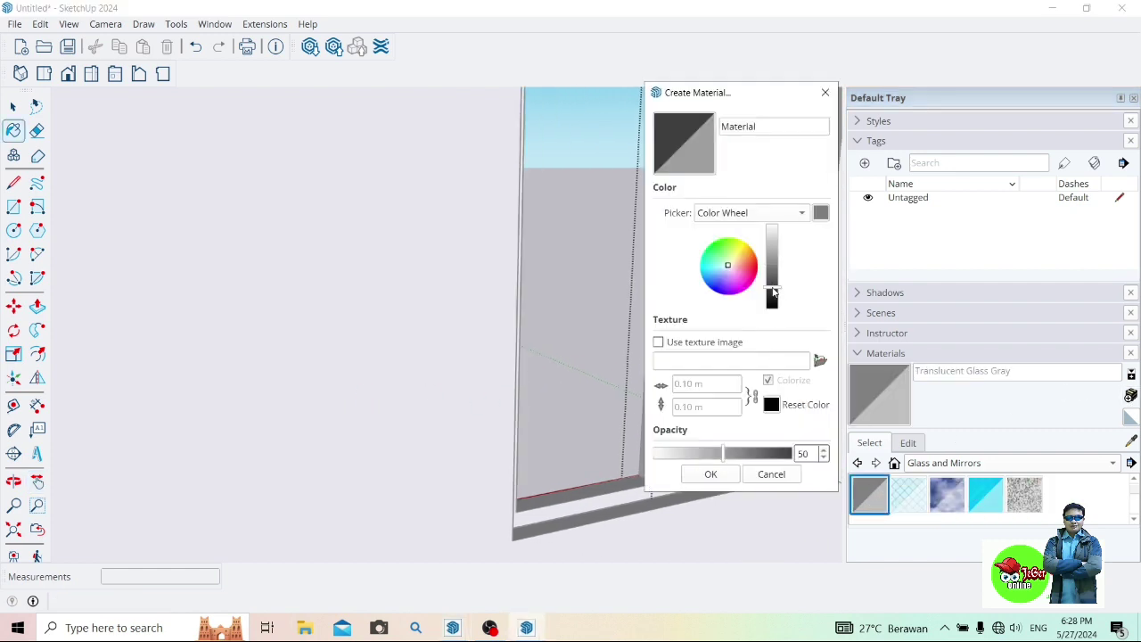
{"action": "left_click", "coordinate": [708, 480]}
{"action": "left_click", "coordinate": [731, 307]}
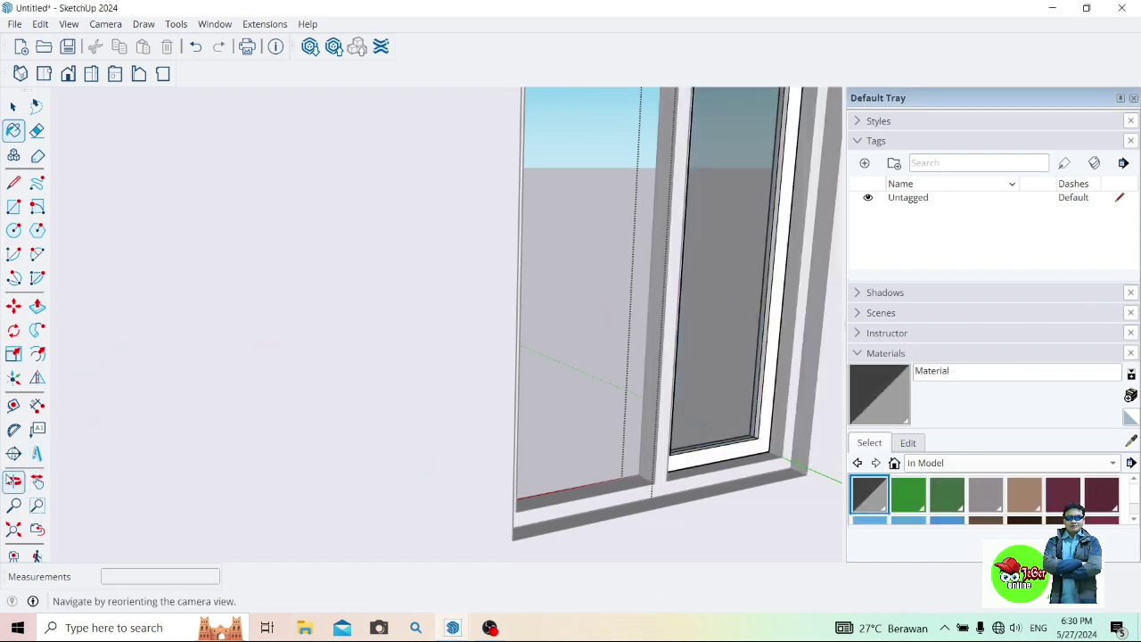
Orbit and pan to an oblique close view of the window
{"action": "left_click", "coordinate": [13, 481]}
{"action": "mouse_move", "coordinate": [89, 463]}
{"action": "left_mouse_down"}
{"action": "mouse_move", "coordinate": [272, 425]}
{"action": "mouse_move", "coordinate": [509, 451]}
{"action": "mouse_move", "coordinate": [525, 422]}
{"action": "left_mouse_up"}
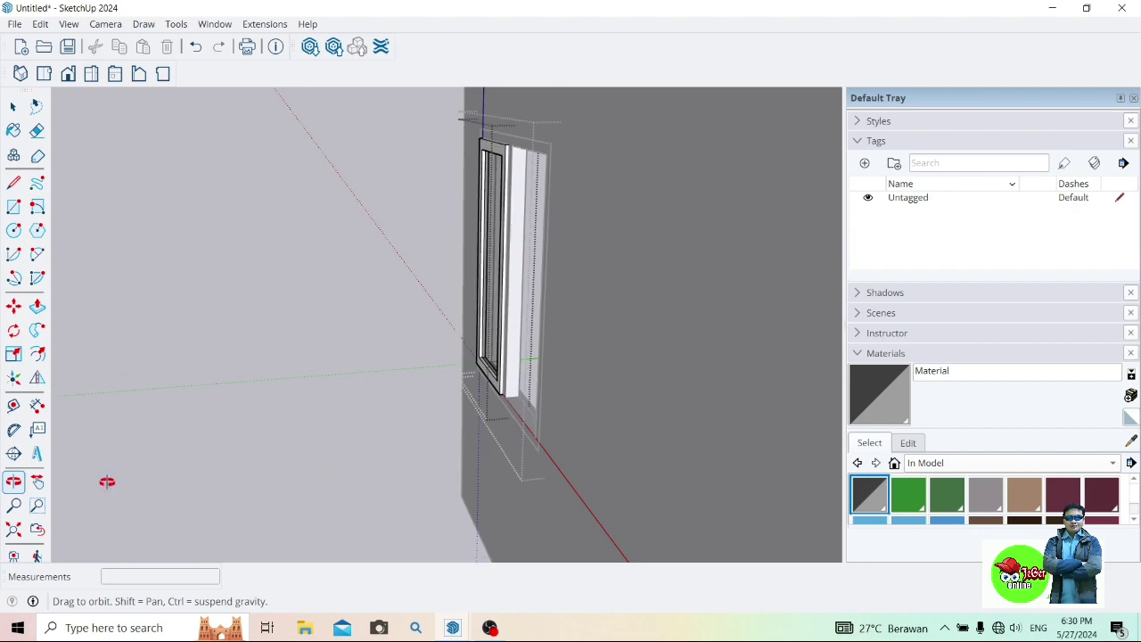
{"action": "left_click_drag", "start_coordinate": [107, 481], "coordinate": [593, 489]}
{"action": "scroll", "coordinate": [378, 441], "scroll_direction": "up", "scroll_amount": 3}
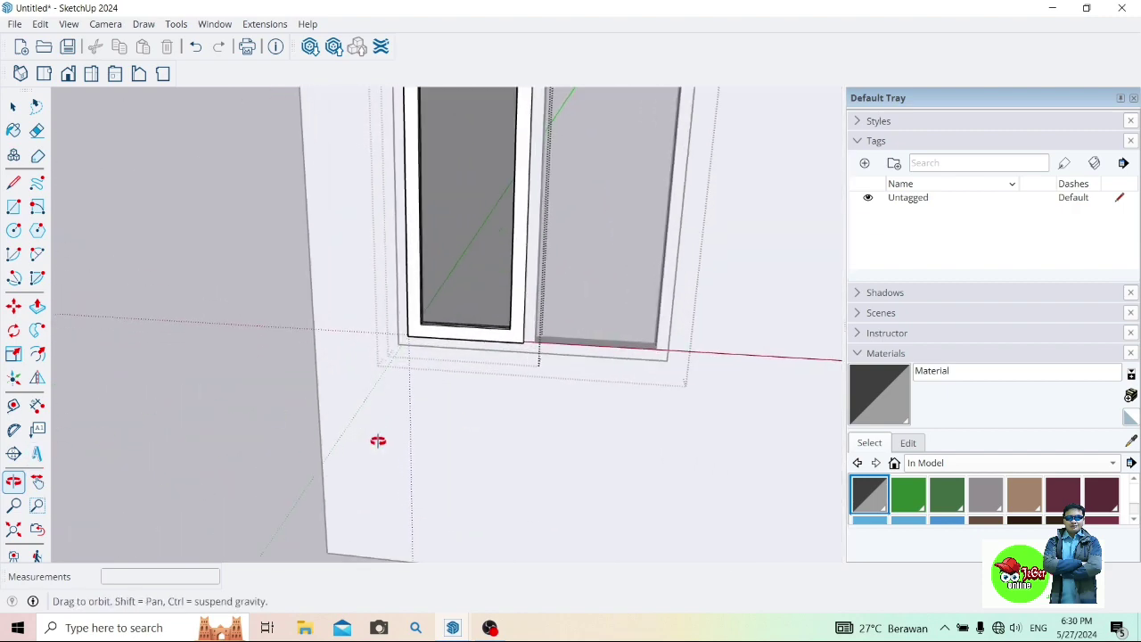
{"action": "key", "text": "h"}
{"action": "left_click_drag", "start_coordinate": [130, 425], "coordinate": [116, 556]}
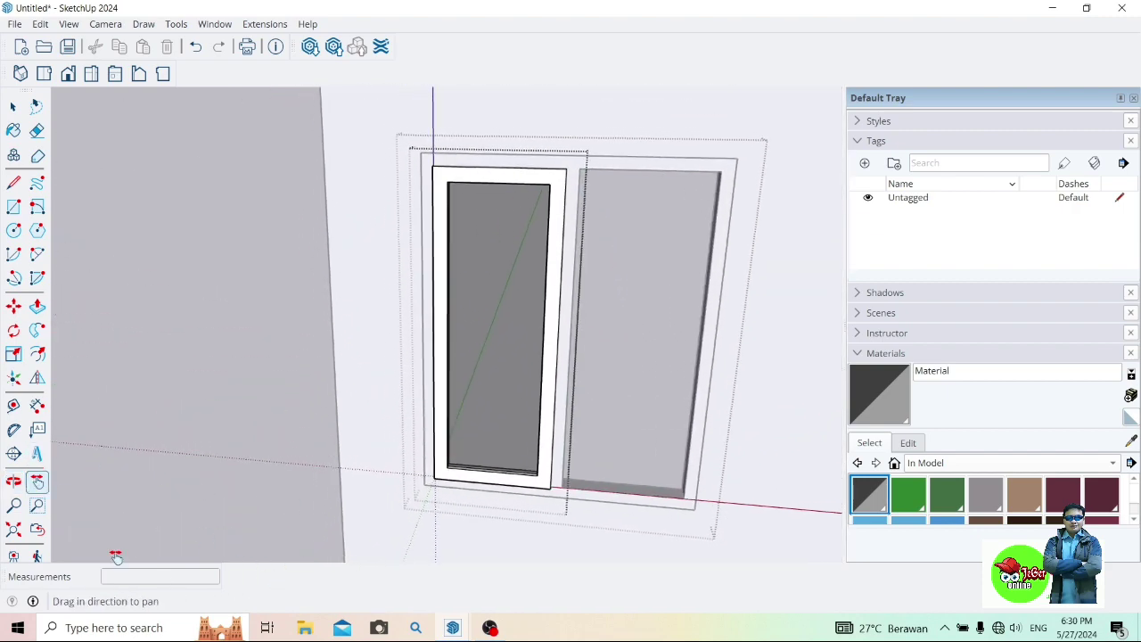
{"action": "left_click", "coordinate": [13, 481]}
{"action": "mouse_move", "coordinate": [324, 505]}
{"action": "left_mouse_down"}
{"action": "mouse_move", "coordinate": [438, 509]}
{"action": "mouse_move", "coordinate": [343, 500]}
{"action": "left_mouse_up"}
{"action": "left_click", "coordinate": [38, 480]}
{"action": "left_click_drag", "start_coordinate": [379, 402], "coordinate": [359, 484]}
{"action": "left_click", "coordinate": [20, 205]}
{"action": "left_click", "coordinate": [13, 106]}
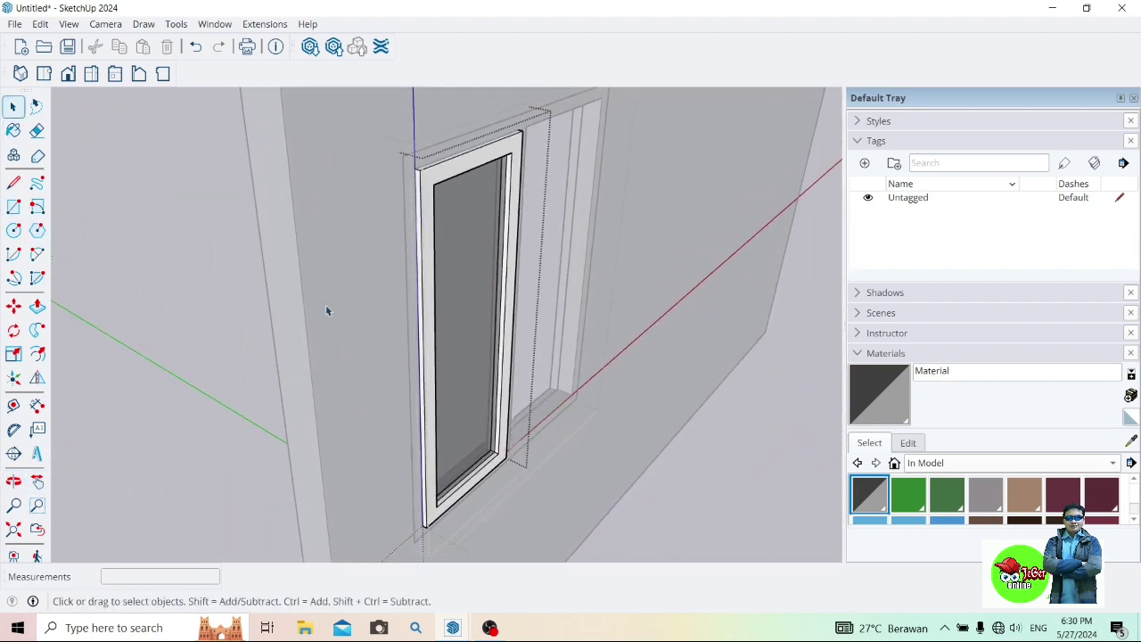
Select the left sash and try moving it, then undo the shift
{"action": "left_click", "coordinate": [427, 232]}
{"action": "key", "text": "m"}
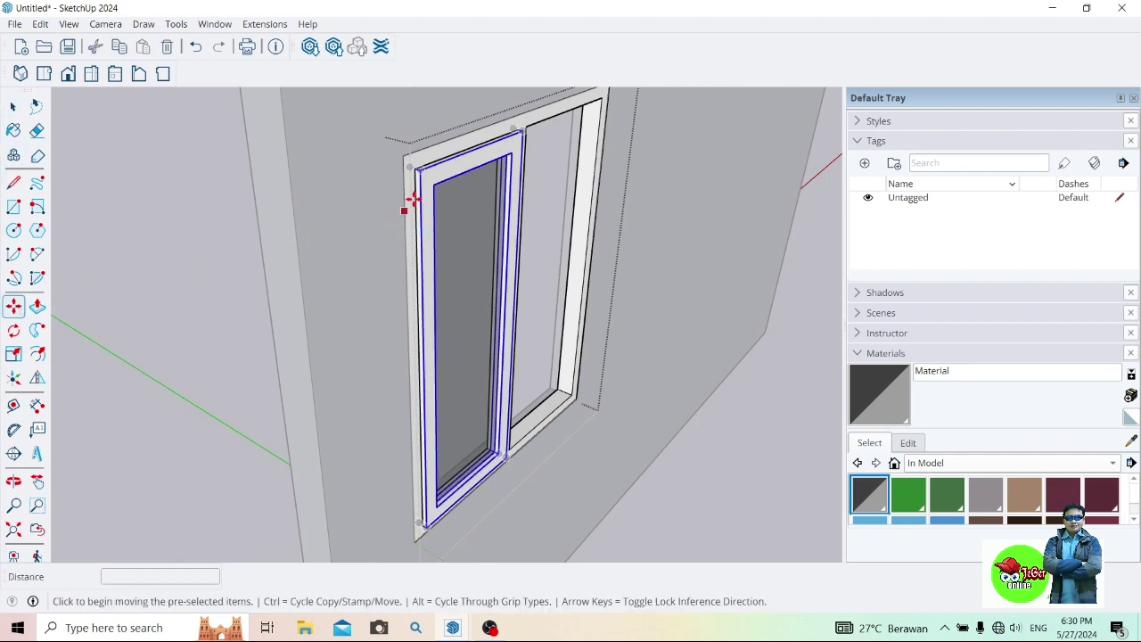
{"action": "left_click", "coordinate": [415, 170]}
{"action": "left_click", "coordinate": [415, 171]}
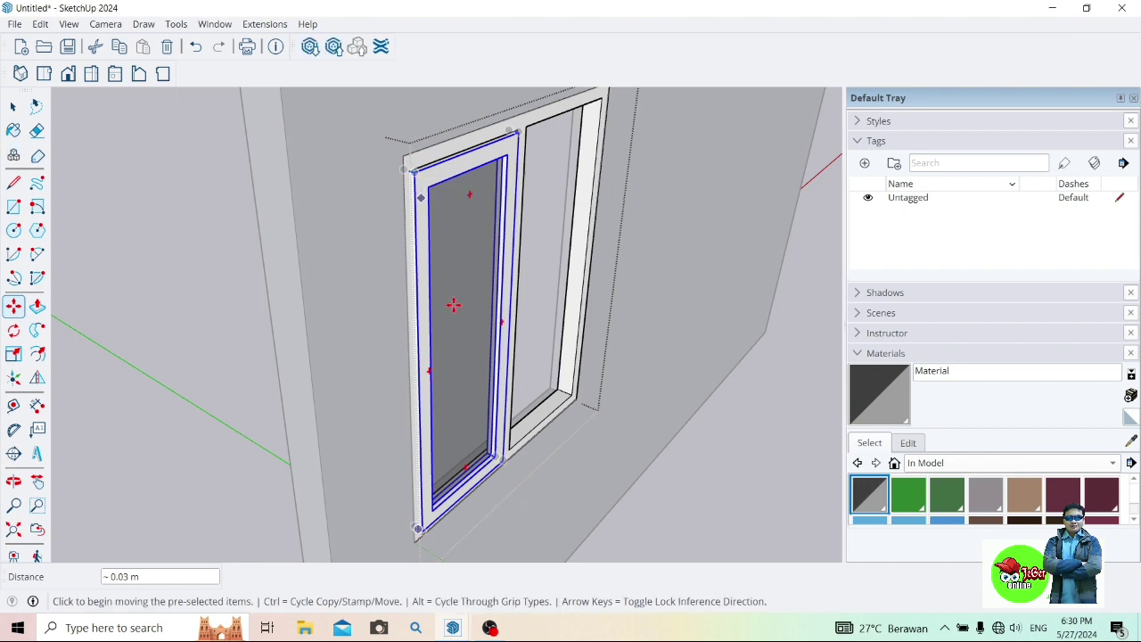
{"action": "left_click", "coordinate": [255, 348]}
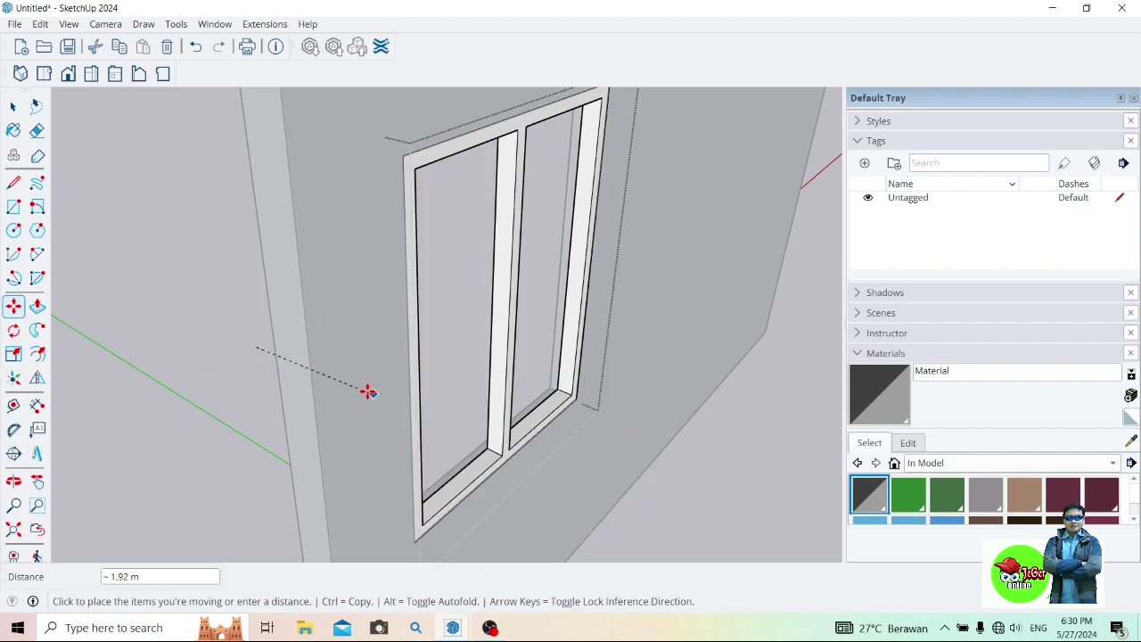
{"action": "left_click", "coordinate": [211, 186]}
{"action": "left_click", "coordinate": [195, 47]}
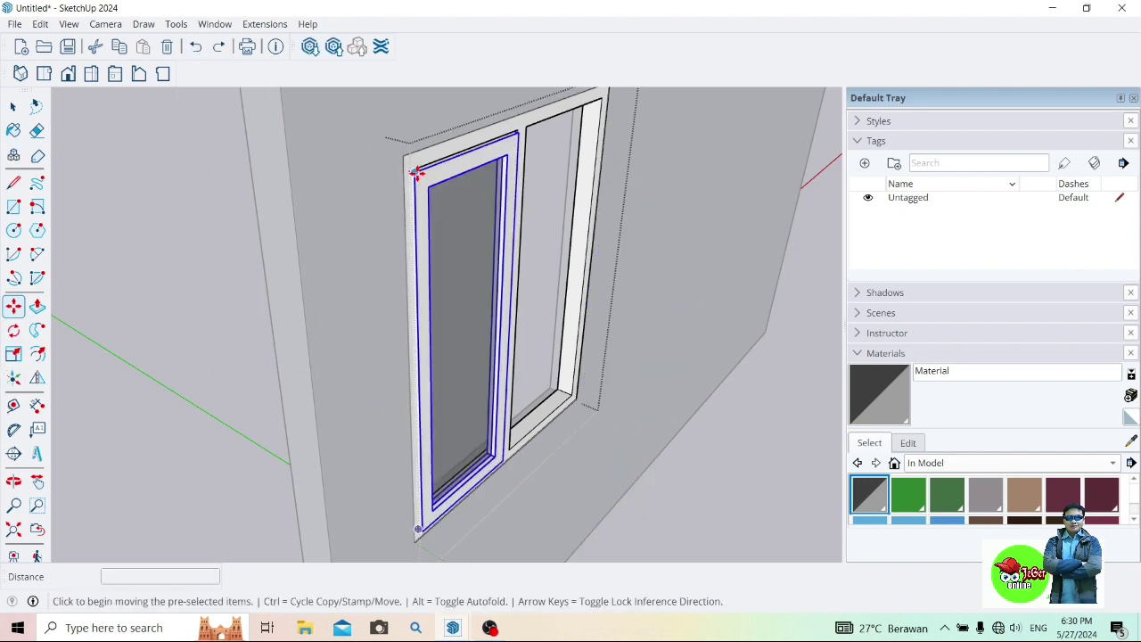
{"action": "left_click_drag", "start_coordinate": [419, 173], "coordinate": [415, 173]}
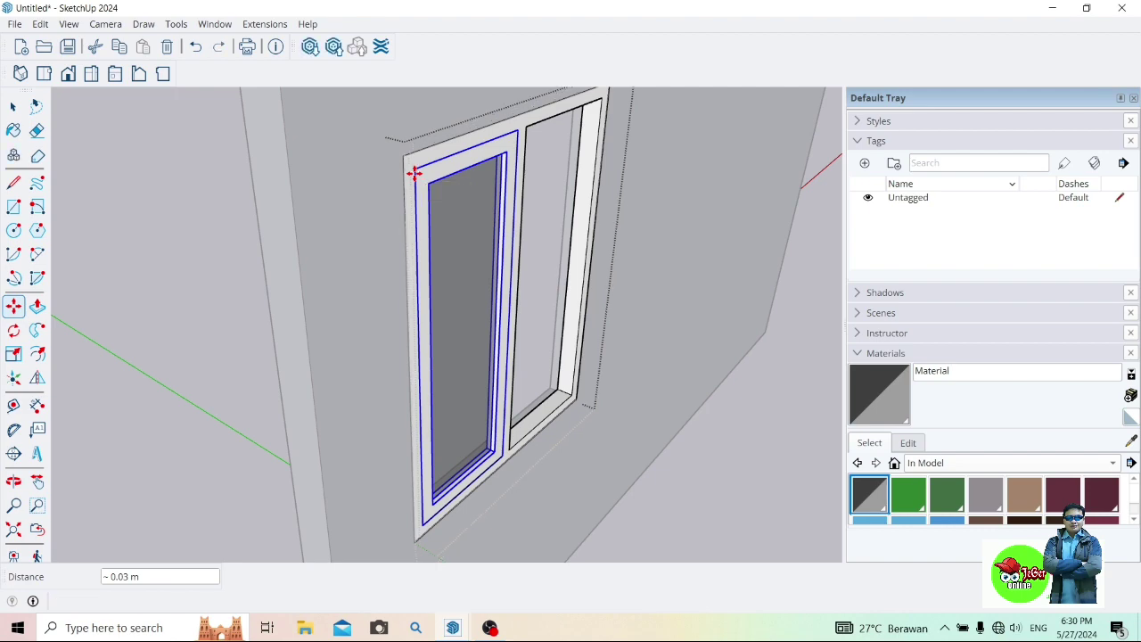
From a front view, Ctrl-move a copy of the left sash into the right opening
{"action": "left_click", "coordinate": [13, 481]}
{"action": "left_click_drag", "start_coordinate": [507, 300], "coordinate": [239, 197]}
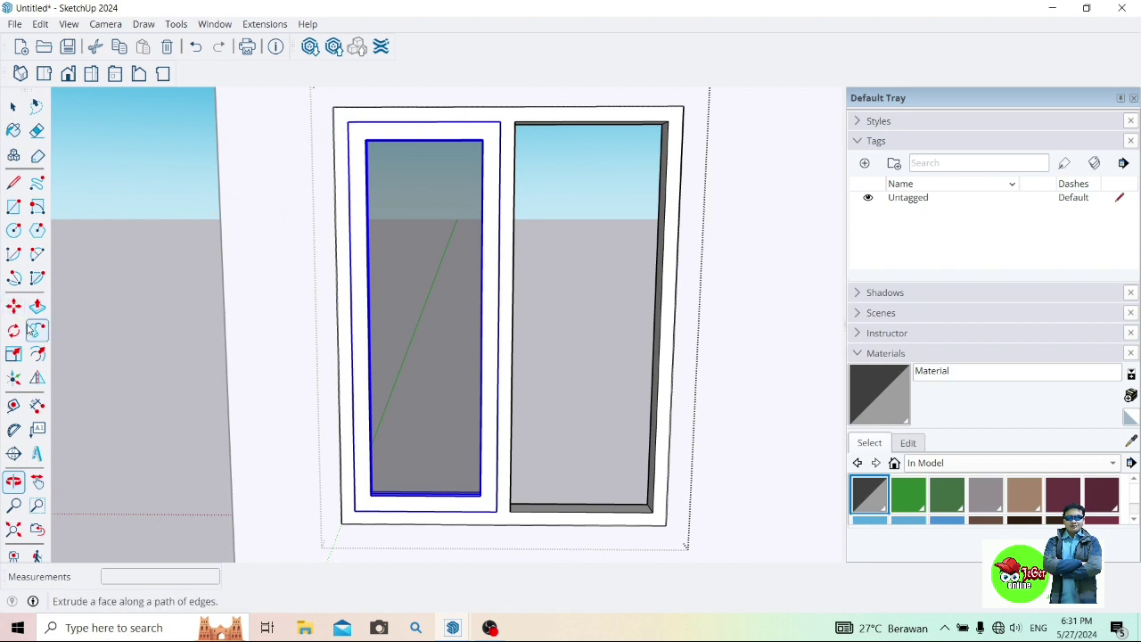
{"action": "key", "text": "m"}
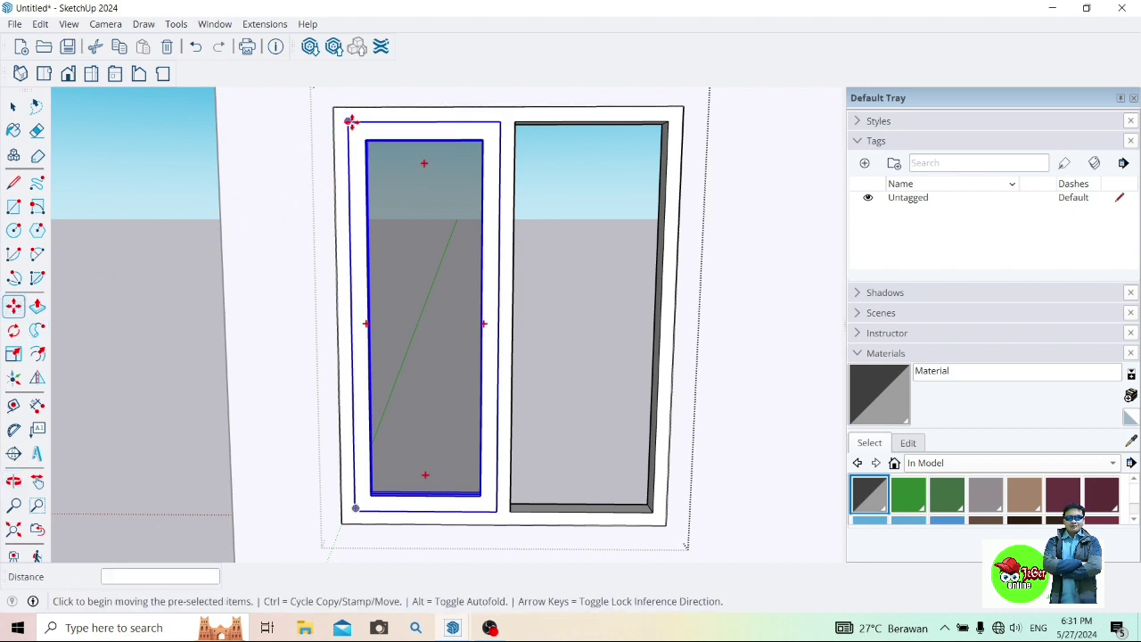
{"action": "left_click", "coordinate": [348, 121]}
{"action": "key", "text": "ctrl"}
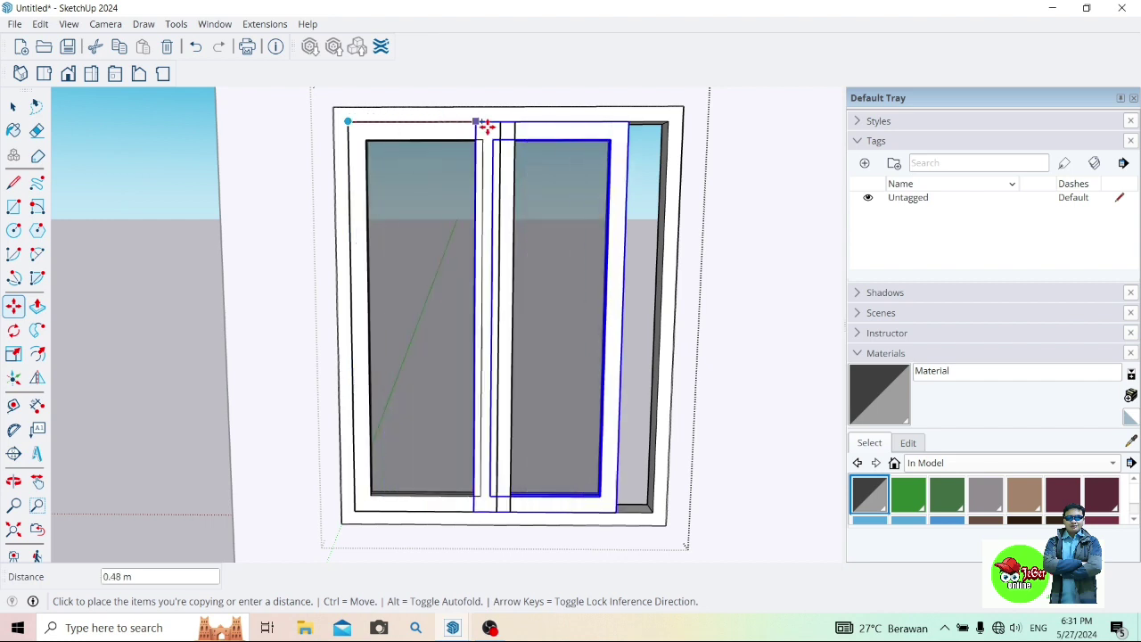
{"action": "left_click", "coordinate": [513, 122]}
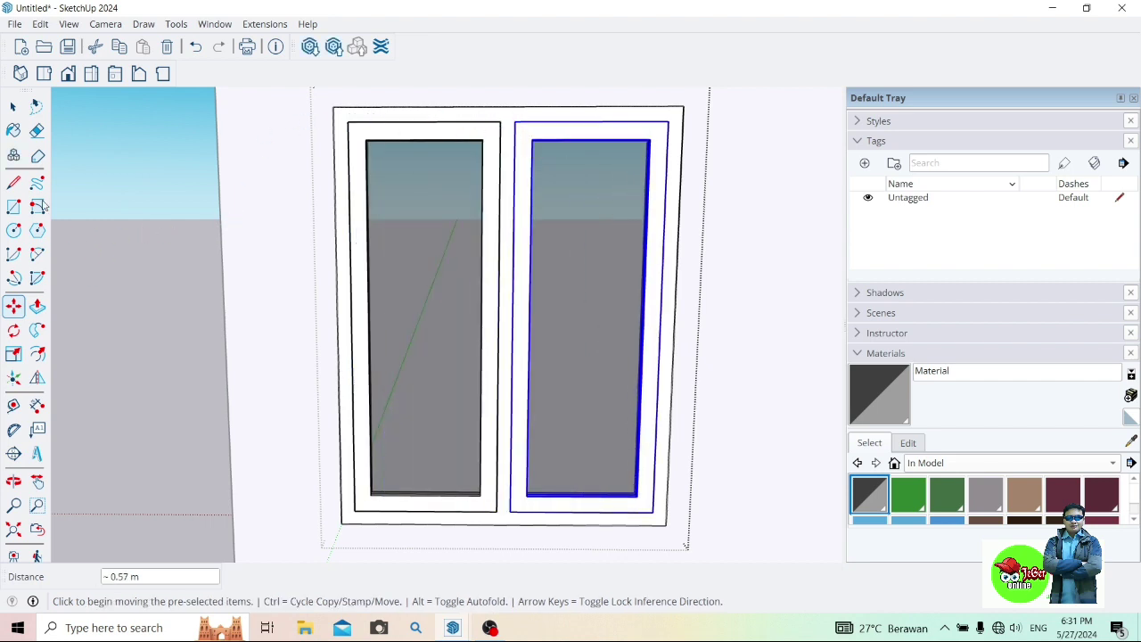
{"action": "left_click", "coordinate": [18, 107]}
{"action": "left_click", "coordinate": [95, 154]}
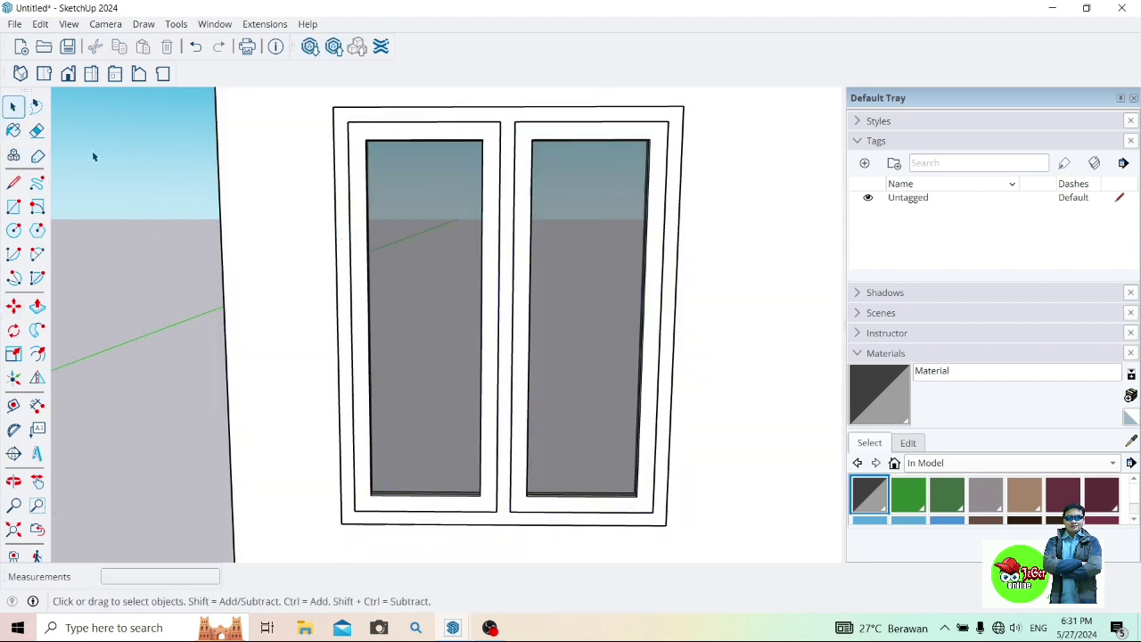
{"action": "key", "text": "b"}
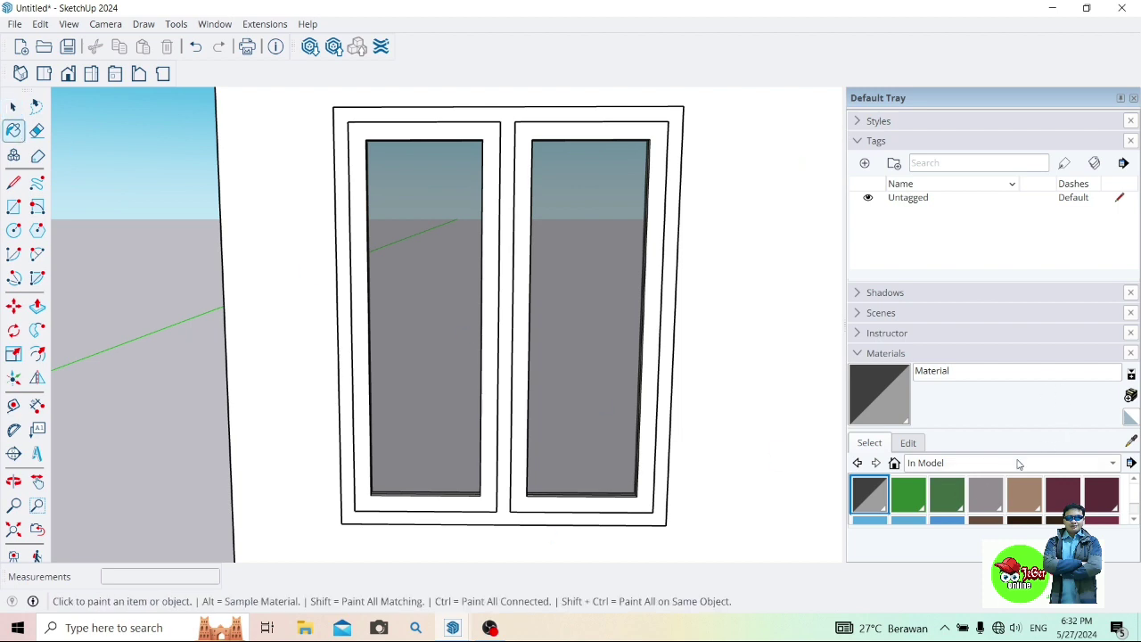
Create a darker material from Wood Veneer 01 and paint the window frame with it
{"action": "left_click", "coordinate": [1074, 463]}
{"action": "left_click", "coordinate": [980, 629]}
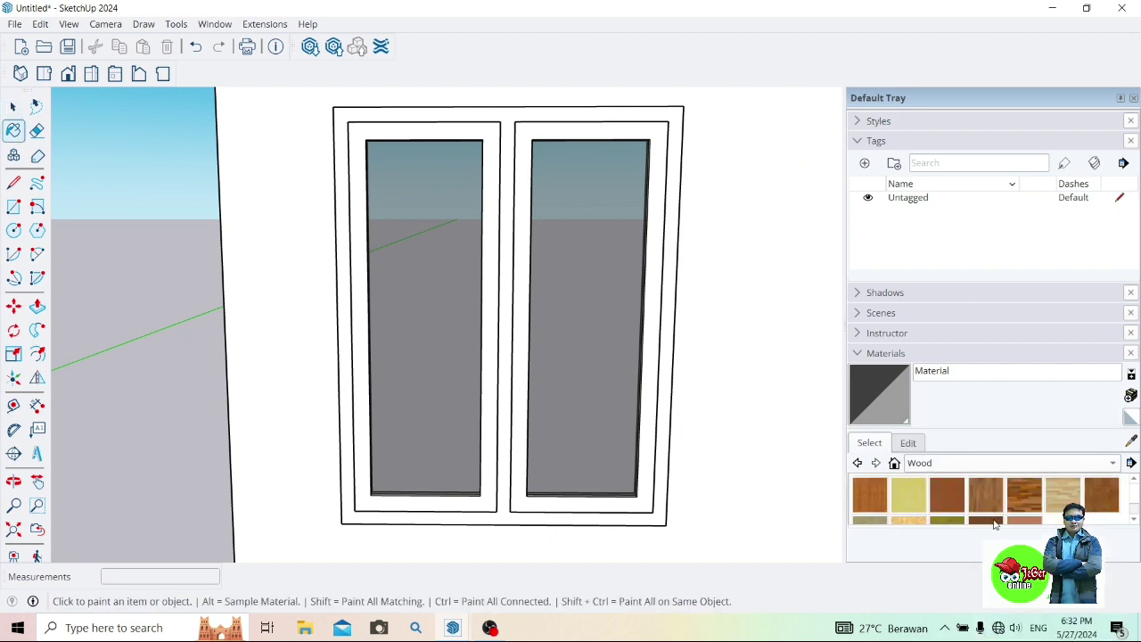
{"action": "left_click", "coordinate": [986, 506]}
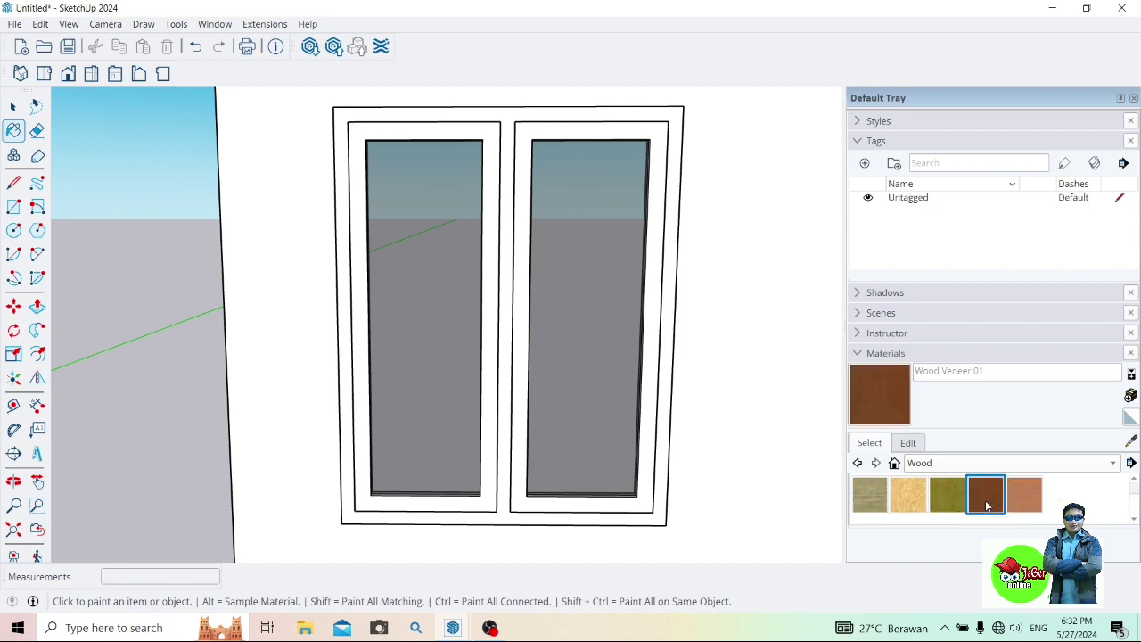
{"action": "left_click", "coordinate": [1130, 395]}
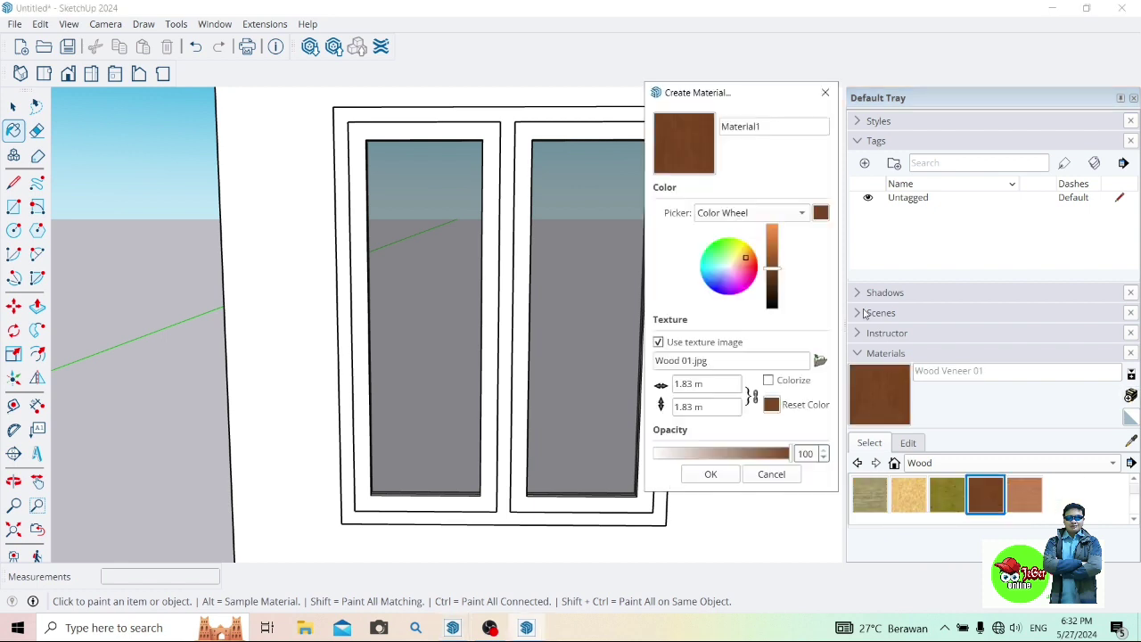
{"action": "left_click", "coordinate": [776, 295]}
{"action": "left_click_drag", "start_coordinate": [774, 290], "coordinate": [773, 287]}
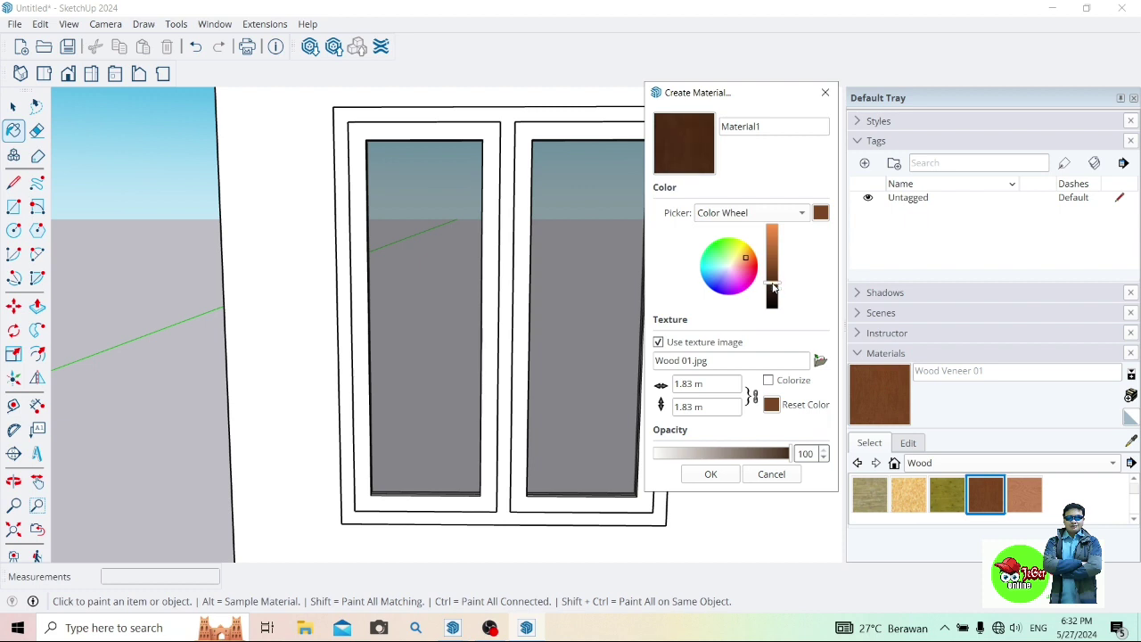
{"action": "left_click", "coordinate": [724, 475]}
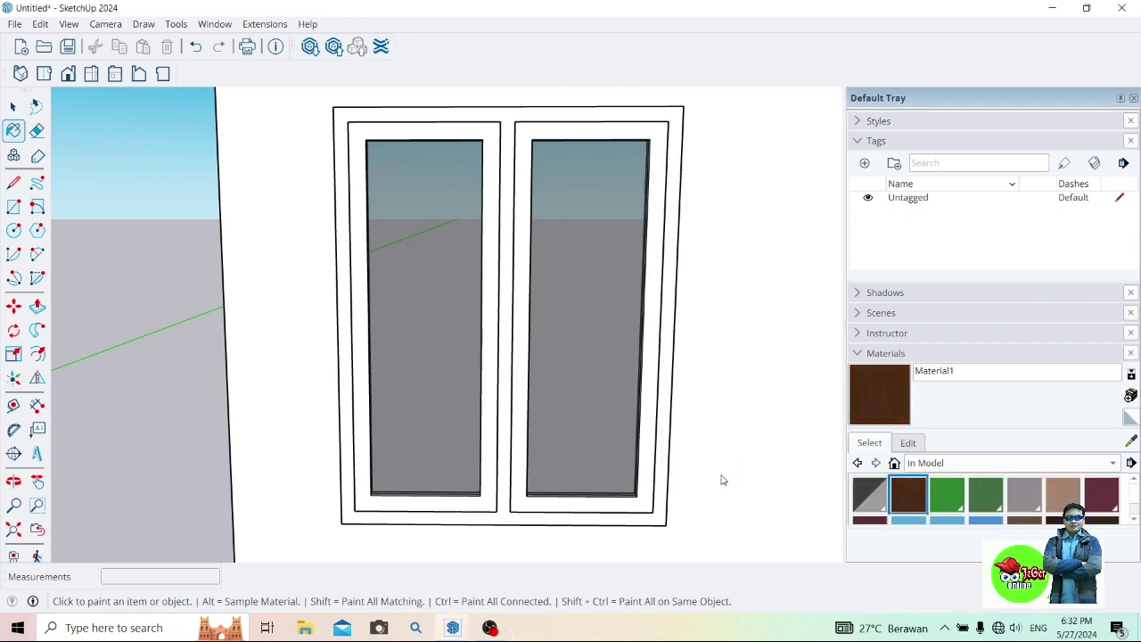
{"action": "left_click", "coordinate": [620, 110]}
{"action": "scroll", "coordinate": [514, 259], "scroll_direction": "down", "scroll_amount": 2}
{"action": "scroll", "coordinate": [512, 263], "scroll_direction": "down", "scroll_amount": 2}
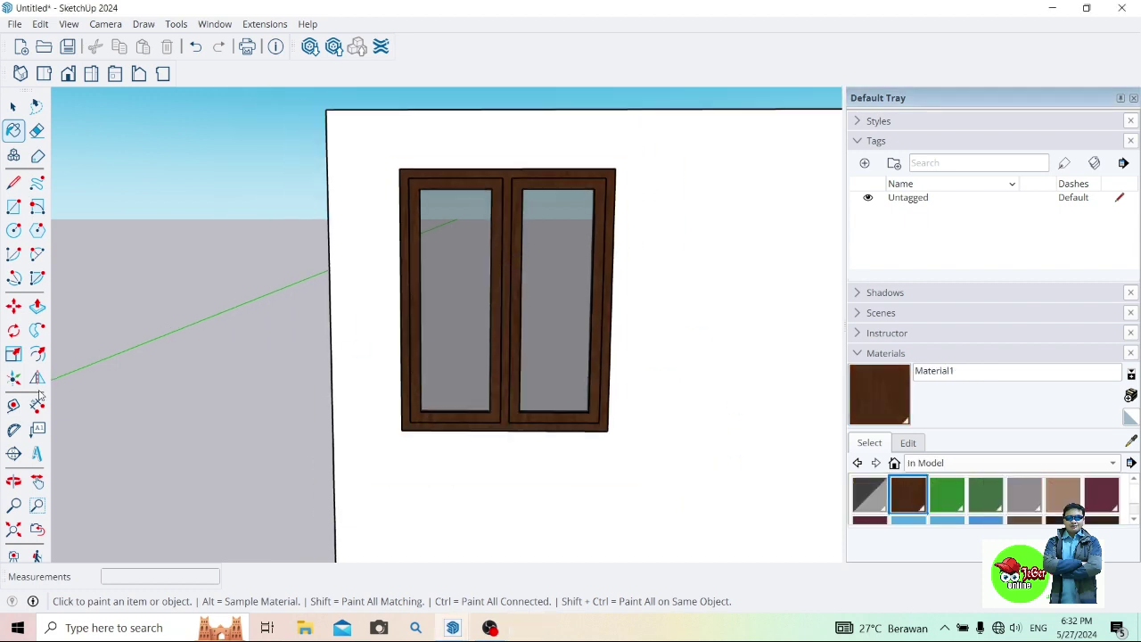
Orbit and pan so the window sits straight-on at the left of the view
{"action": "left_click", "coordinate": [15, 482]}
{"action": "mouse_move", "coordinate": [184, 402]}
{"action": "left_mouse_down"}
{"action": "mouse_move", "coordinate": [466, 394]}
{"action": "mouse_move", "coordinate": [273, 397]}
{"action": "mouse_move", "coordinate": [227, 428]}
{"action": "mouse_move", "coordinate": [356, 433]}
{"action": "mouse_move", "coordinate": [366, 359]}
{"action": "mouse_move", "coordinate": [583, 387]}
{"action": "mouse_move", "coordinate": [471, 394]}
{"action": "mouse_move", "coordinate": [487, 394]}
{"action": "left_mouse_up"}
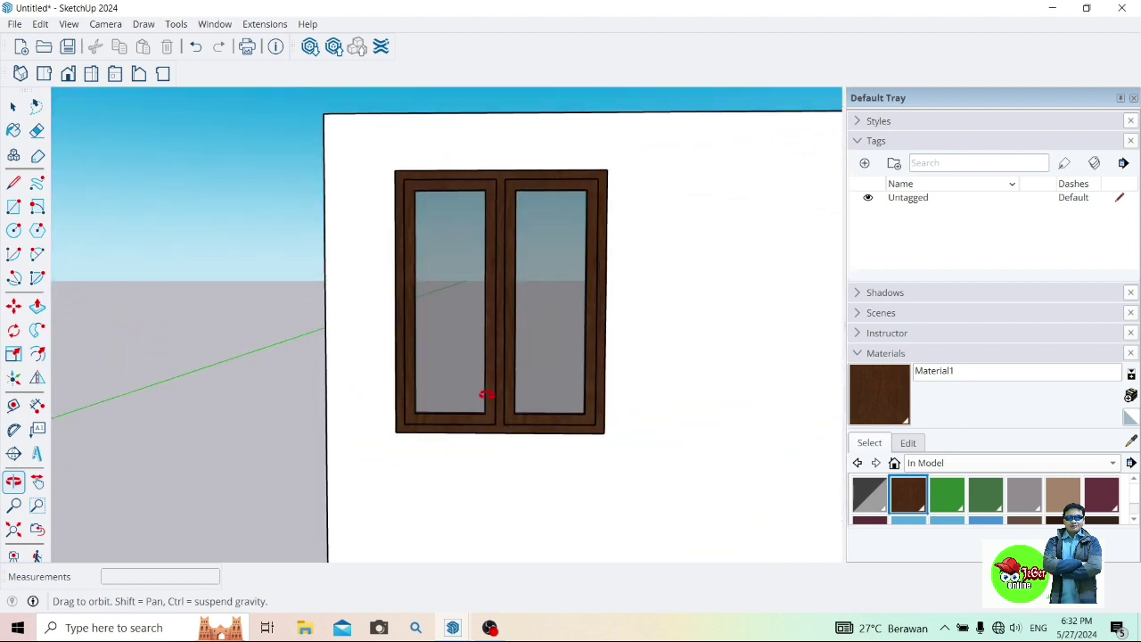
{"action": "left_click", "coordinate": [37, 481]}
{"action": "mouse_move", "coordinate": [651, 451]}
{"action": "left_mouse_down"}
{"action": "mouse_move", "coordinate": [470, 445]}
{"action": "mouse_move", "coordinate": [532, 437]}
{"action": "mouse_move", "coordinate": [507, 456]}
{"action": "mouse_move", "coordinate": [507, 432]}
{"action": "left_mouse_up"}
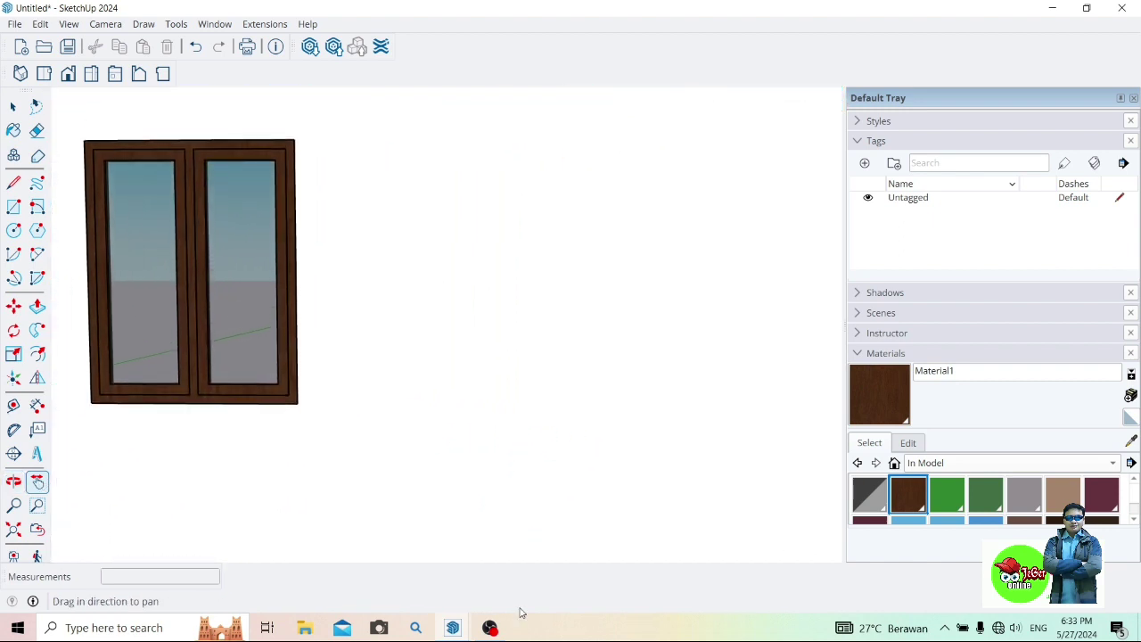
Draw a 1.2 by 1.5 m rectangle right of the window, top-aligned via a guide edge, then erase the guide
{"action": "left_click", "coordinate": [294, 139]}
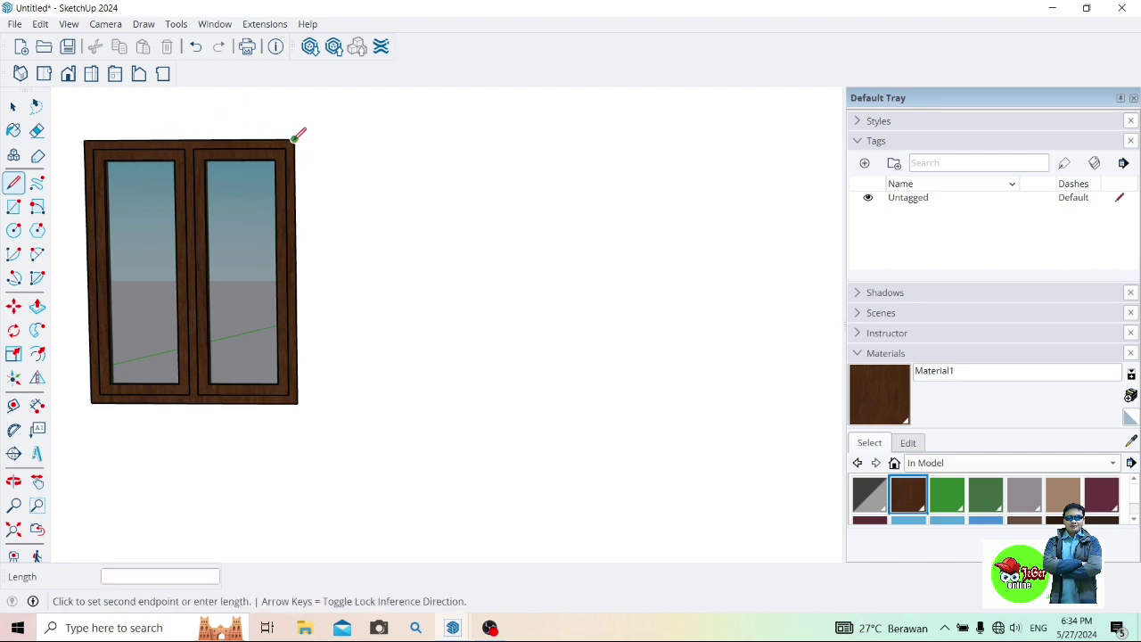
{"action": "left_click", "coordinate": [821, 137]}
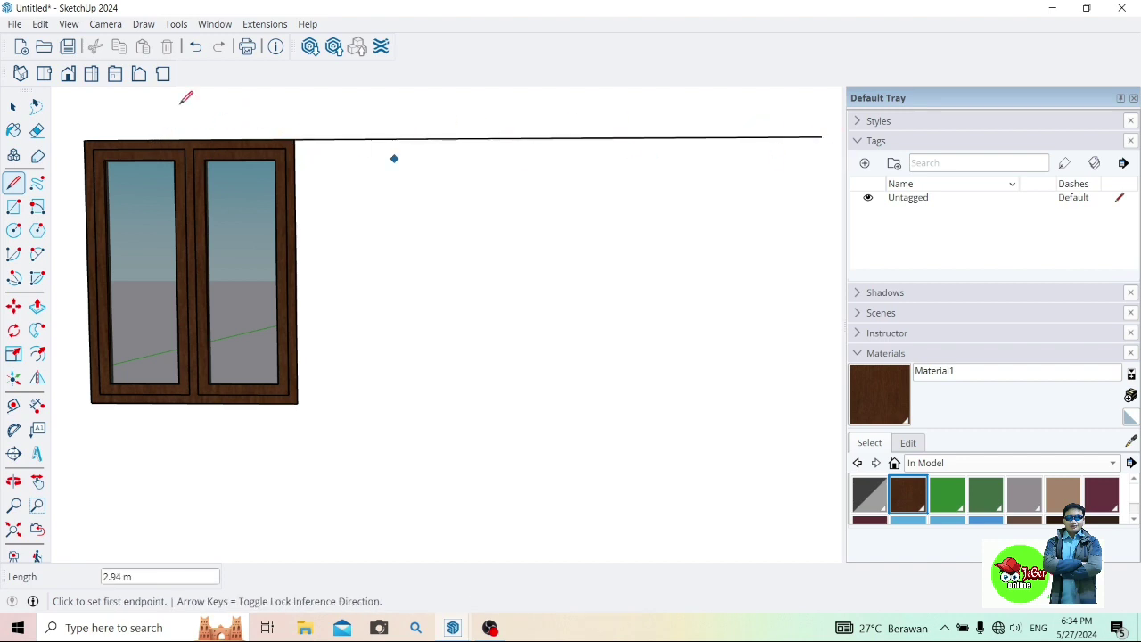
{"action": "left_click", "coordinate": [16, 206]}
{"action": "left_click", "coordinate": [464, 138]}
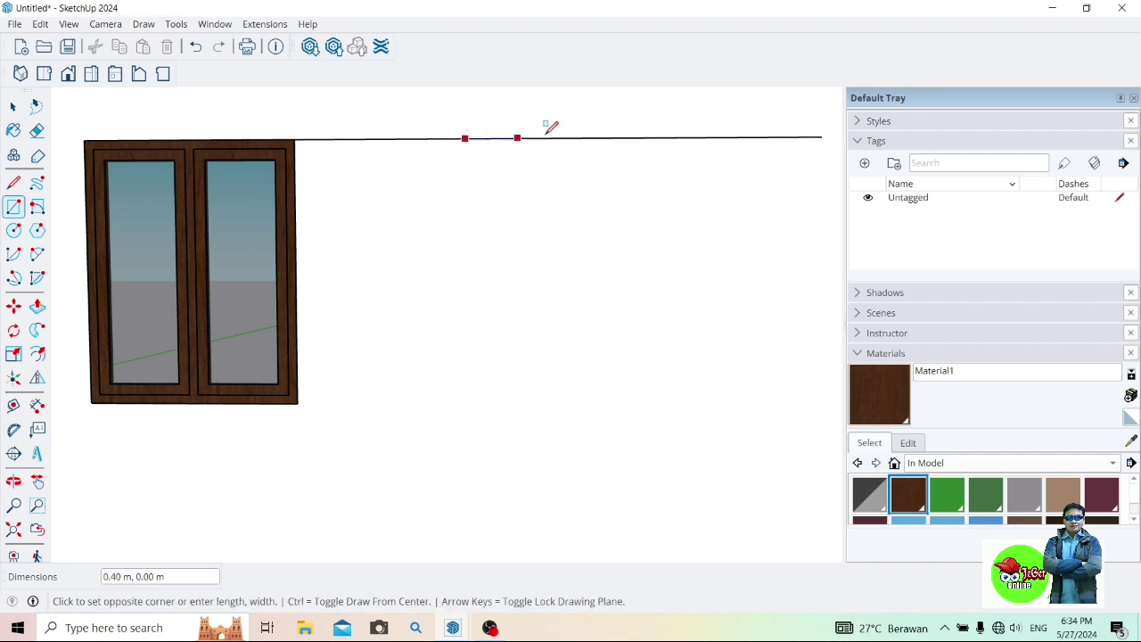
{"action": "type", "text": "1.2,1.5"}
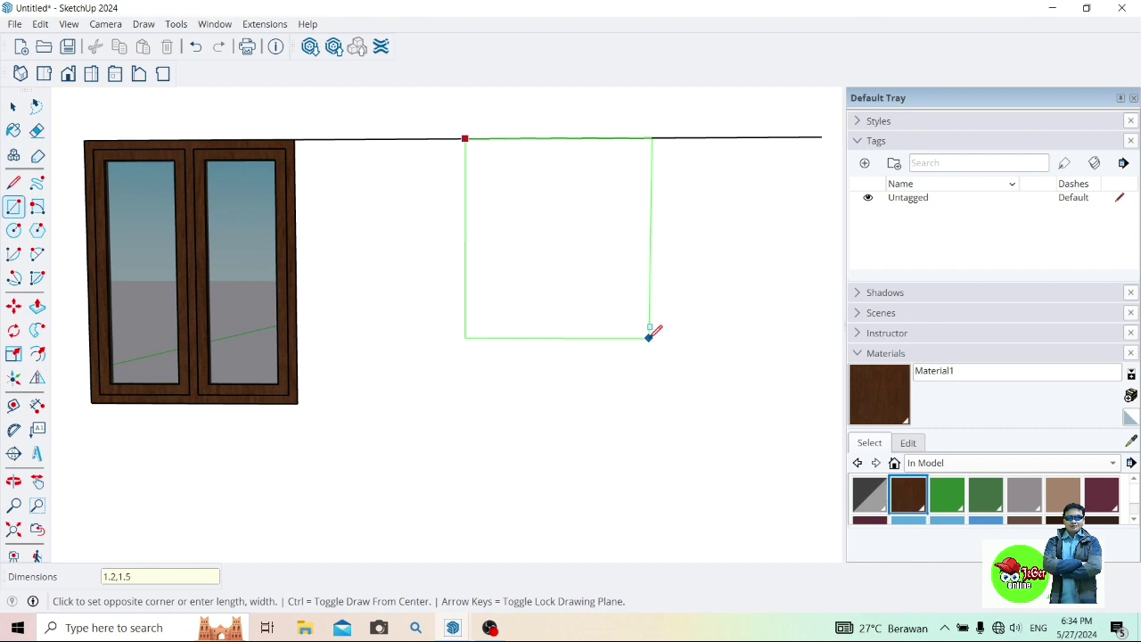
{"action": "key", "text": "Return"}
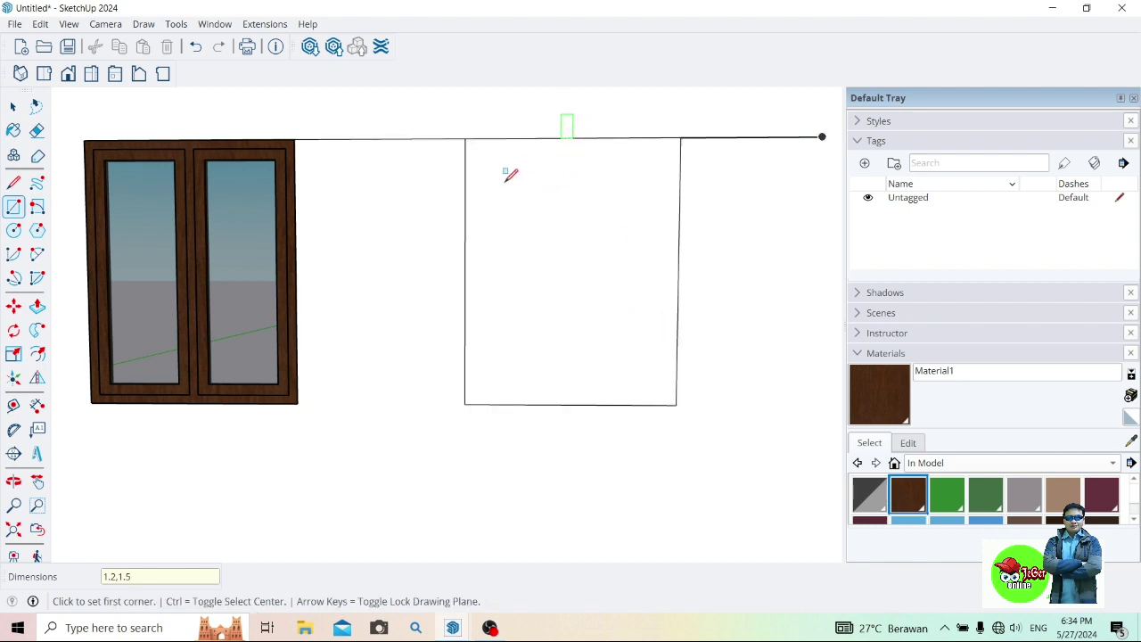
{"action": "left_click", "coordinate": [37, 130]}
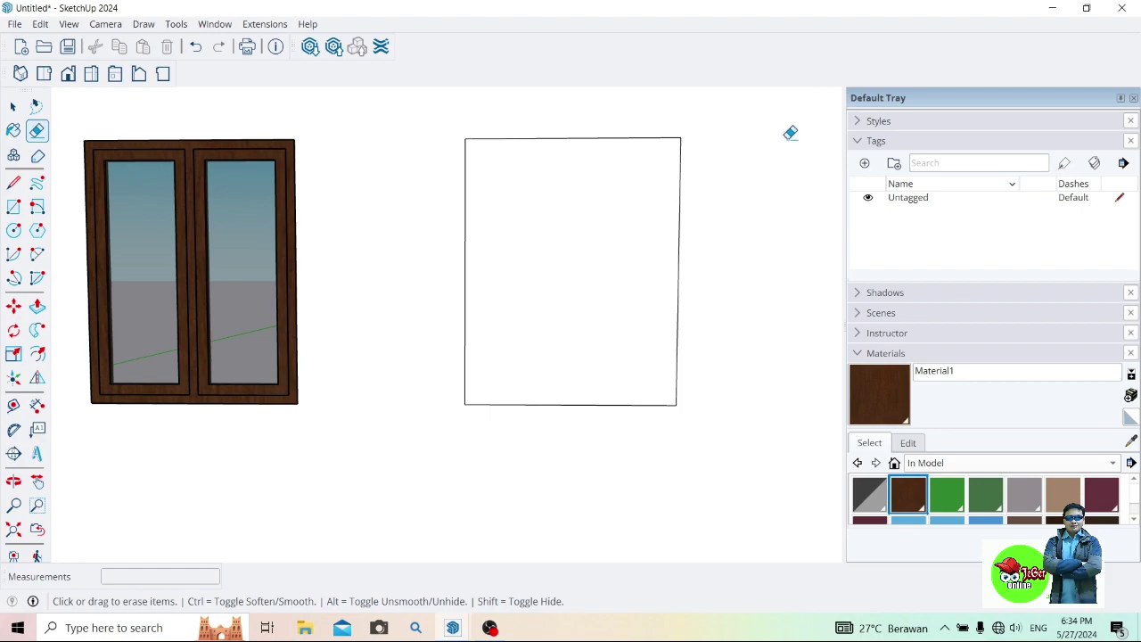
{"action": "left_click", "coordinate": [37, 307]}
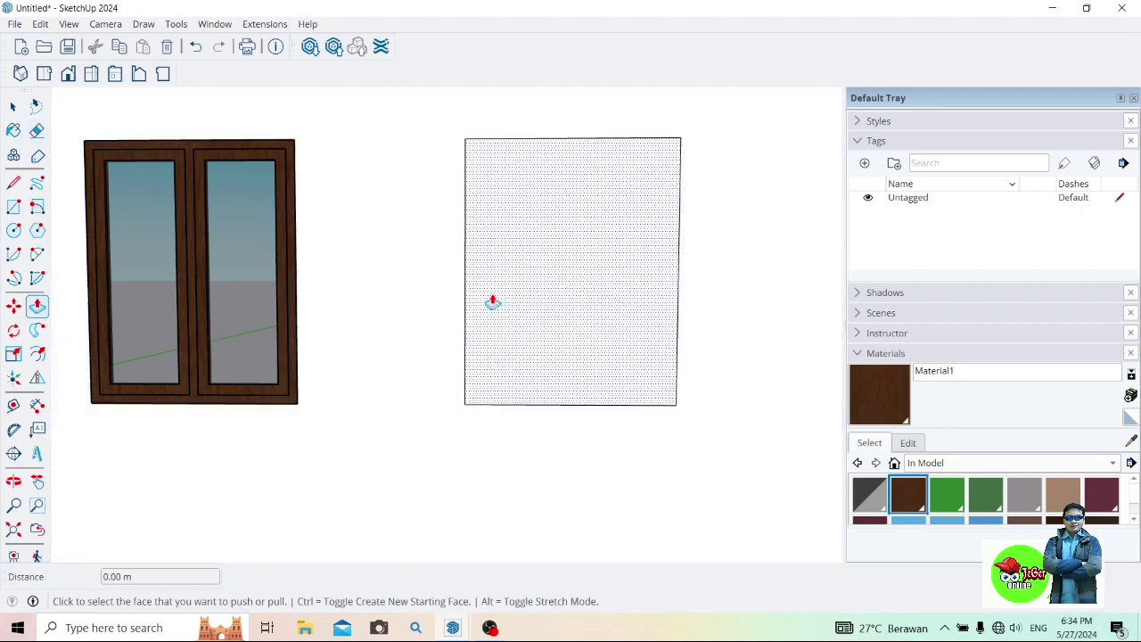
Push the new rectangle 0.15 m through the wall, discarding two trial extrusions first
{"action": "left_click", "coordinate": [491, 300]}
{"action": "left_click", "coordinate": [489, 323]}
{"action": "left_click", "coordinate": [195, 47]}
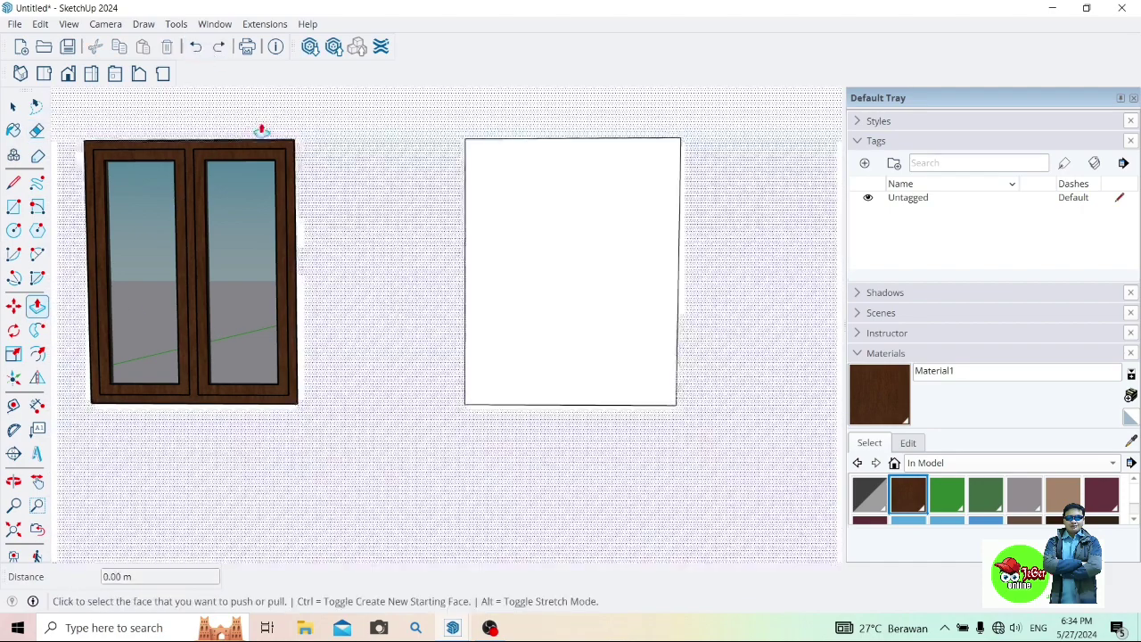
{"action": "left_click", "coordinate": [552, 294]}
{"action": "left_click", "coordinate": [527, 290]}
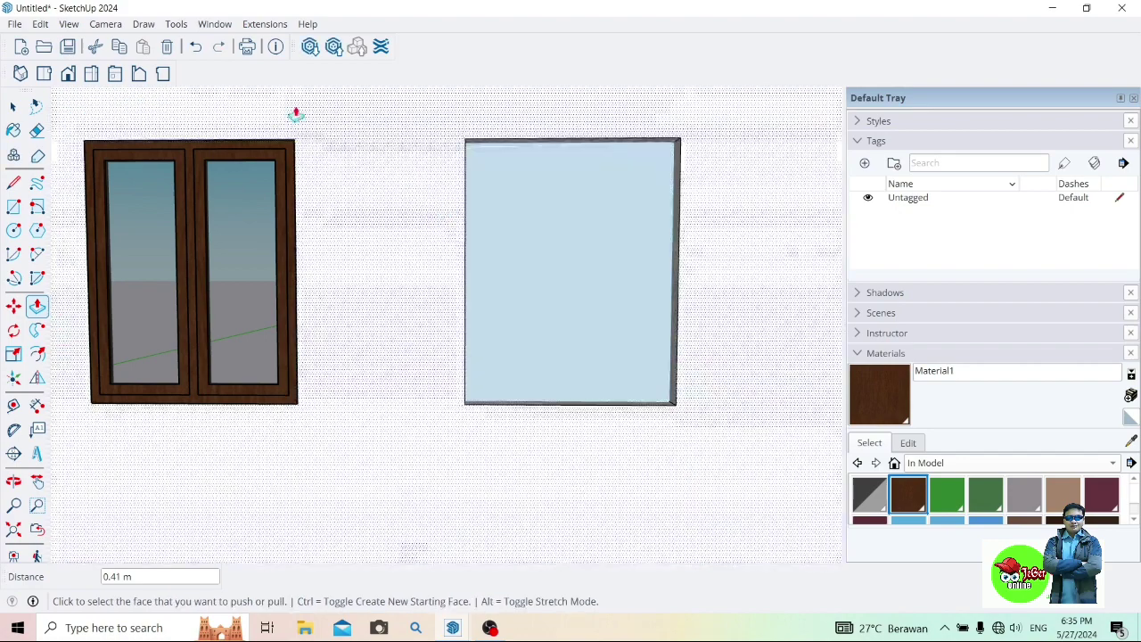
{"action": "left_click", "coordinate": [195, 47]}
{"action": "scroll", "coordinate": [409, 256], "scroll_direction": "down", "scroll_amount": 2}
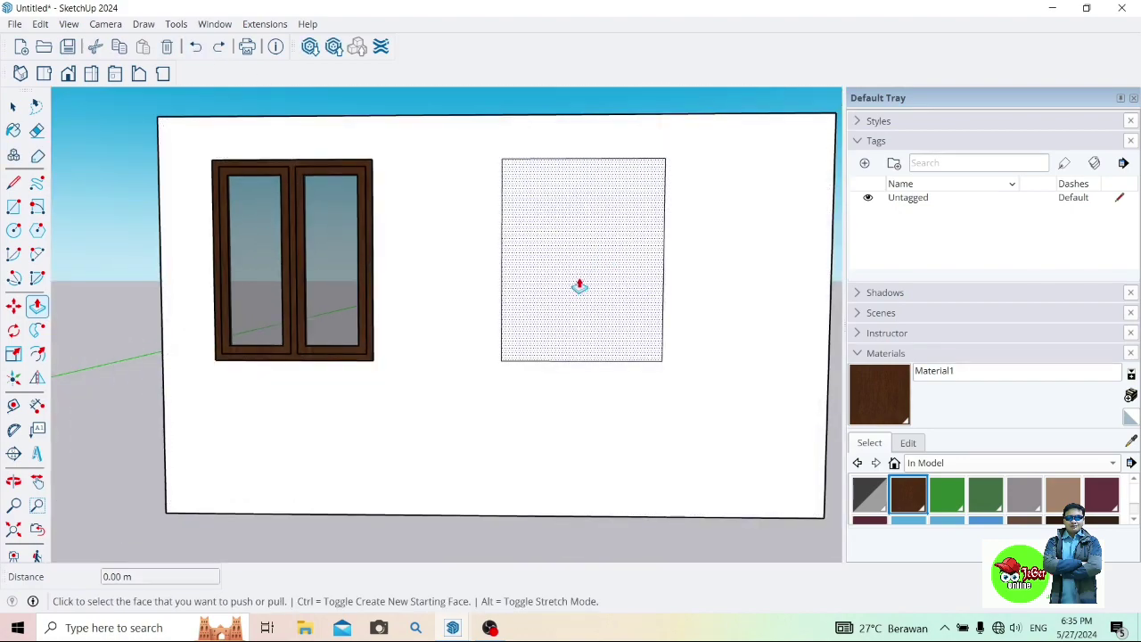
{"action": "left_click", "coordinate": [578, 285]}
{"action": "left_click", "coordinate": [553, 251]}
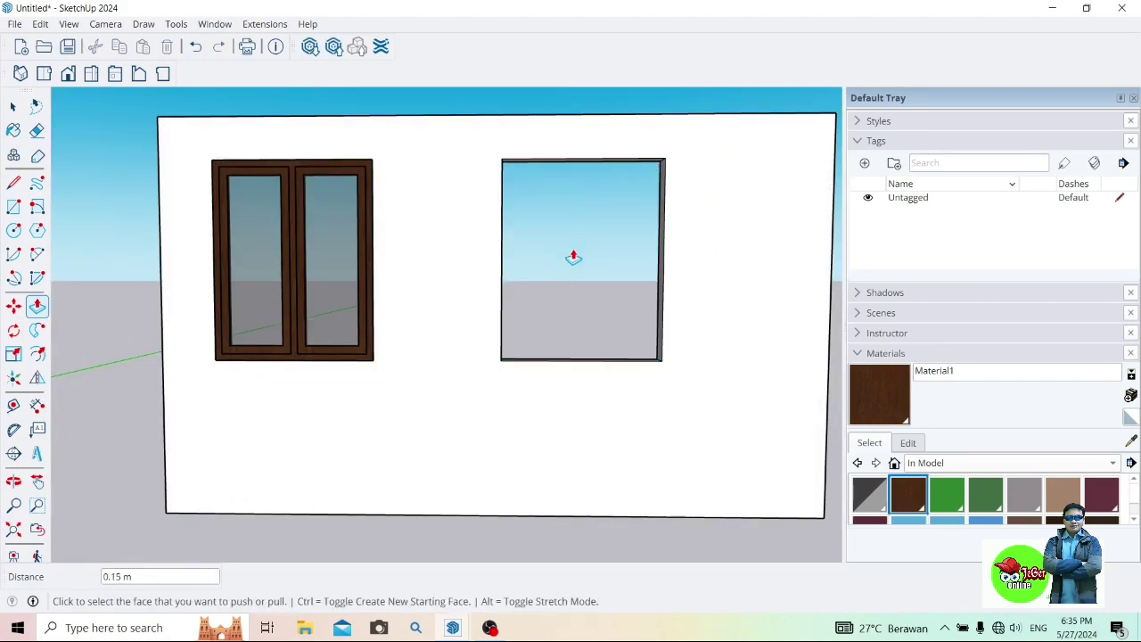
{"action": "left_click", "coordinate": [14, 481]}
{"action": "mouse_move", "coordinate": [522, 331]}
{"action": "left_mouse_down"}
{"action": "mouse_move", "coordinate": [504, 339]}
{"action": "mouse_move", "coordinate": [551, 325]}
{"action": "left_mouse_up"}
Ctrl-move a copy of the whole brown double window into the new opening
{"action": "left_click", "coordinate": [13, 106]}
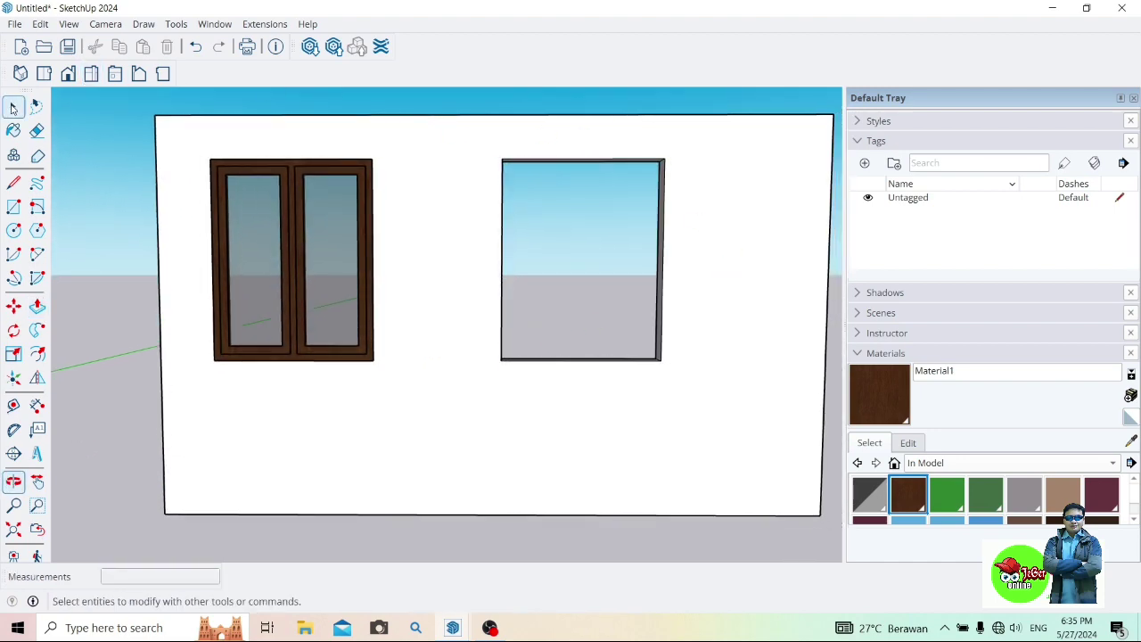
{"action": "double_click", "coordinate": [239, 167]}
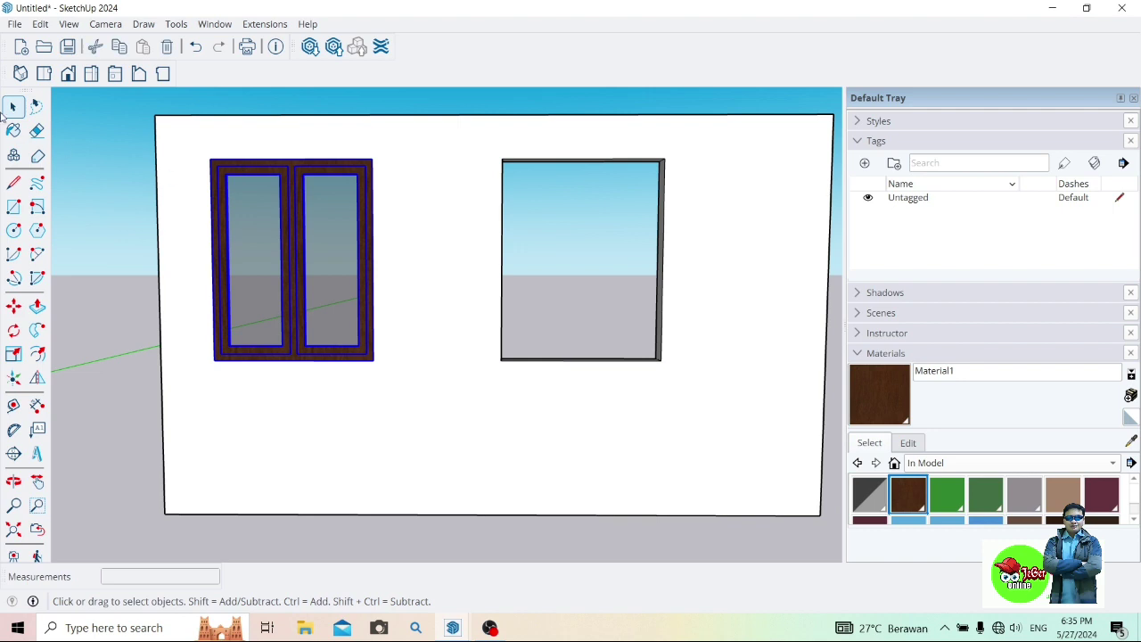
{"action": "left_click", "coordinate": [13, 305]}
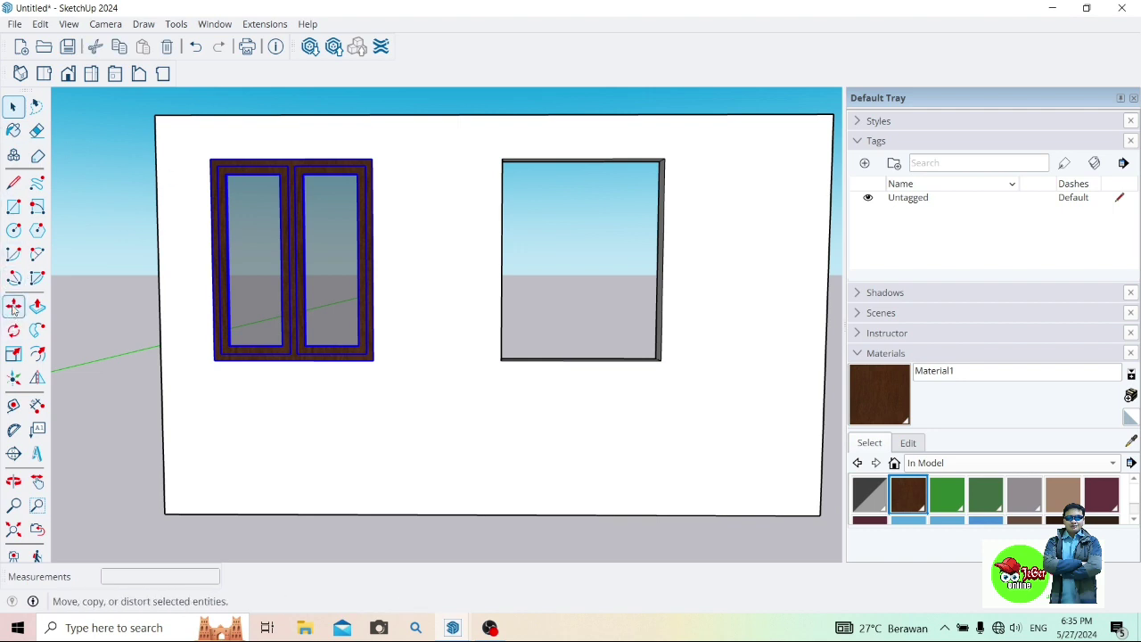
{"action": "key", "text": "ctrl"}
{"action": "left_click", "coordinate": [210, 159]}
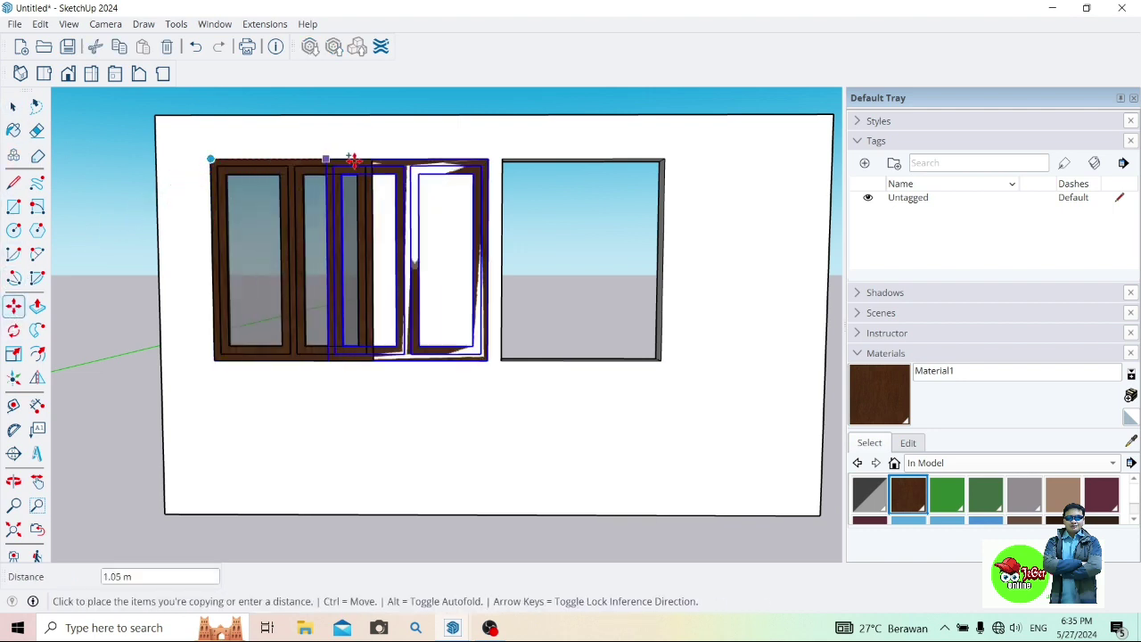
{"action": "left_click", "coordinate": [502, 161]}
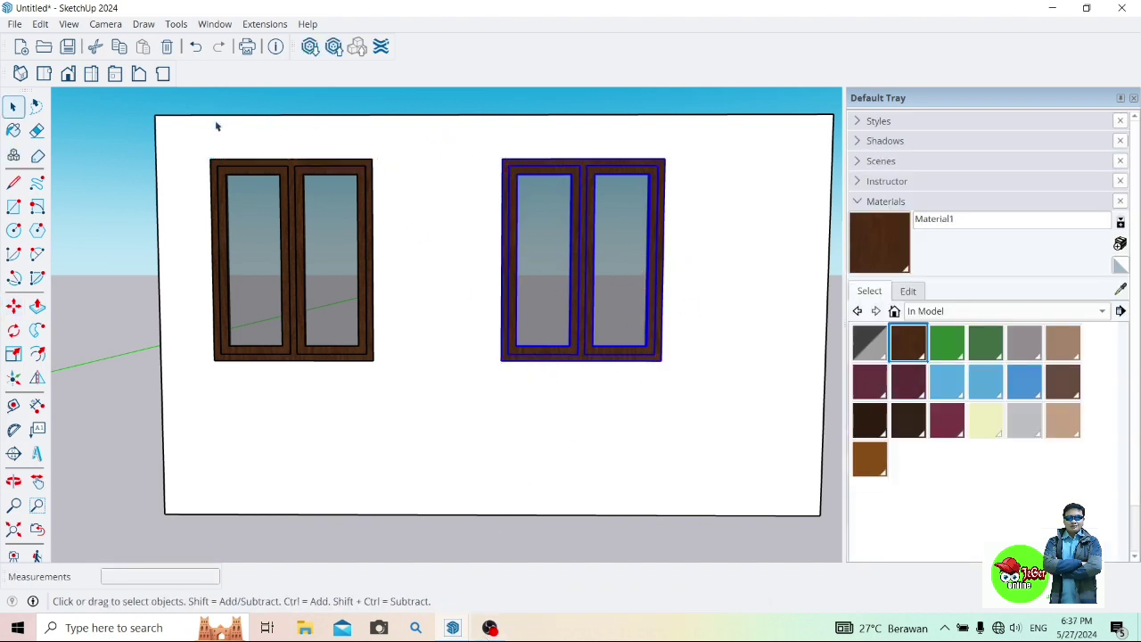
{"action": "double_click", "coordinate": [575, 198]}
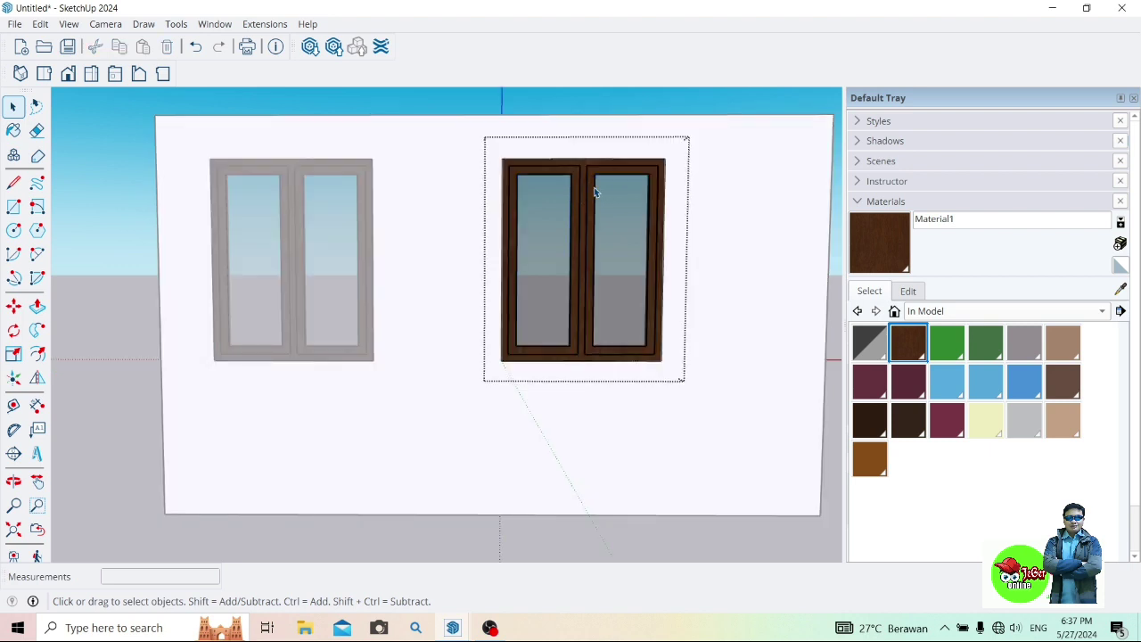
Inside the copied window, push the left sash frame face out 0.02 m
{"action": "double_click", "coordinate": [595, 193]}
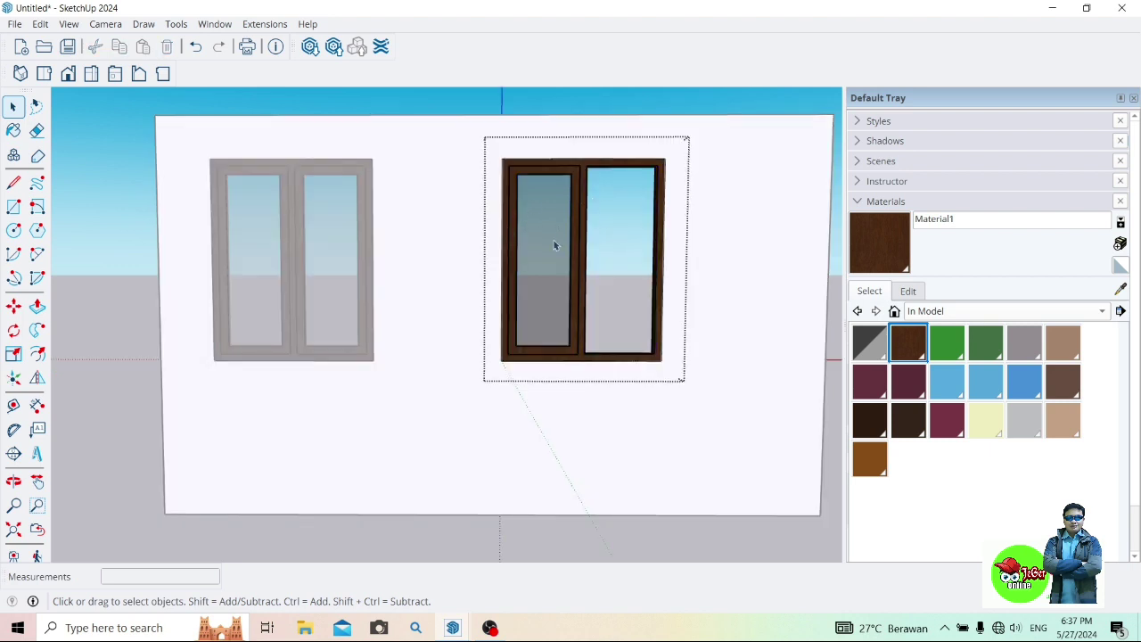
{"action": "left_click", "coordinate": [13, 482]}
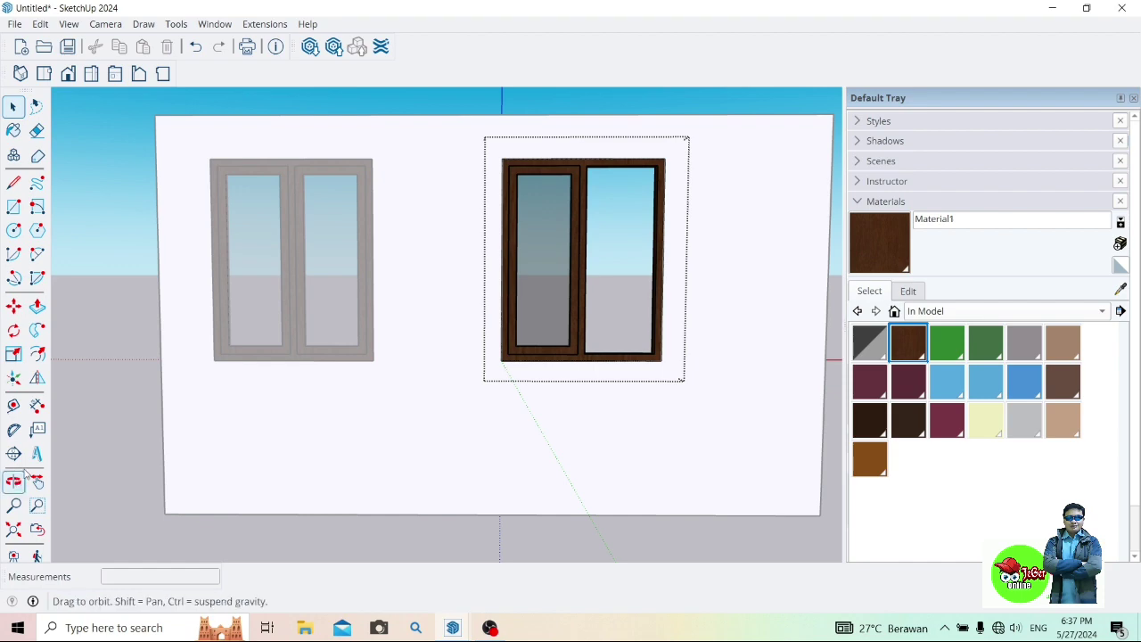
{"action": "mouse_move", "coordinate": [584, 355]}
{"action": "left_mouse_down"}
{"action": "mouse_move", "coordinate": [598, 357]}
{"action": "mouse_move", "coordinate": [434, 364]}
{"action": "left_mouse_up"}
{"action": "scroll", "coordinate": [499, 344], "scroll_direction": "up", "scroll_amount": 3}
{"action": "scroll", "coordinate": [619, 364], "scroll_direction": "up", "scroll_amount": 3}
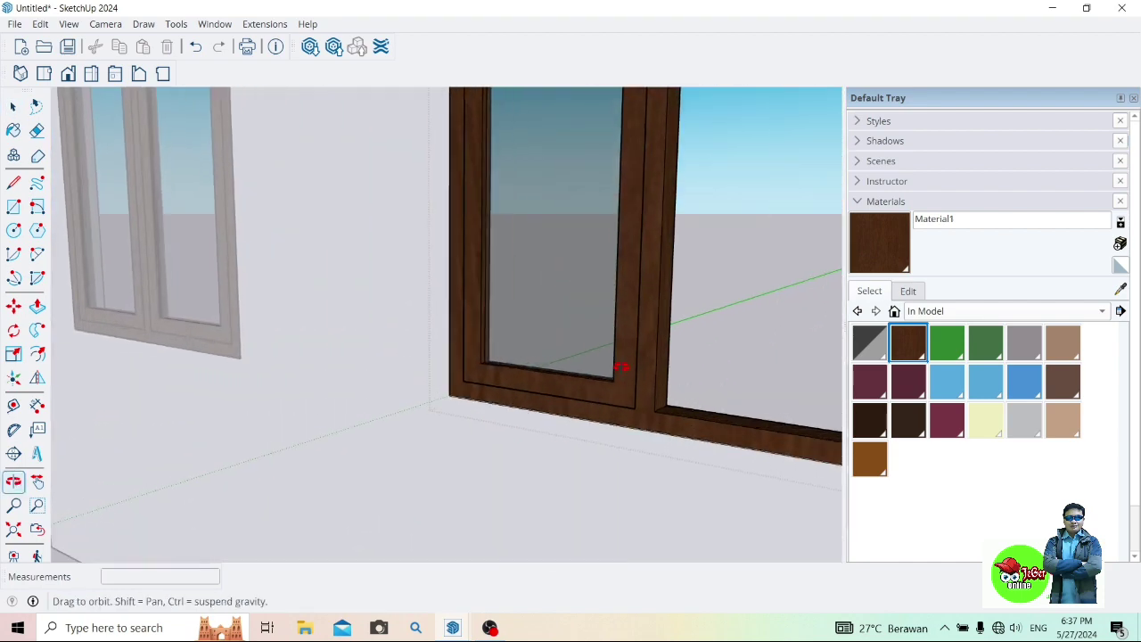
{"action": "scroll", "coordinate": [587, 369], "scroll_direction": "up", "scroll_amount": 2}
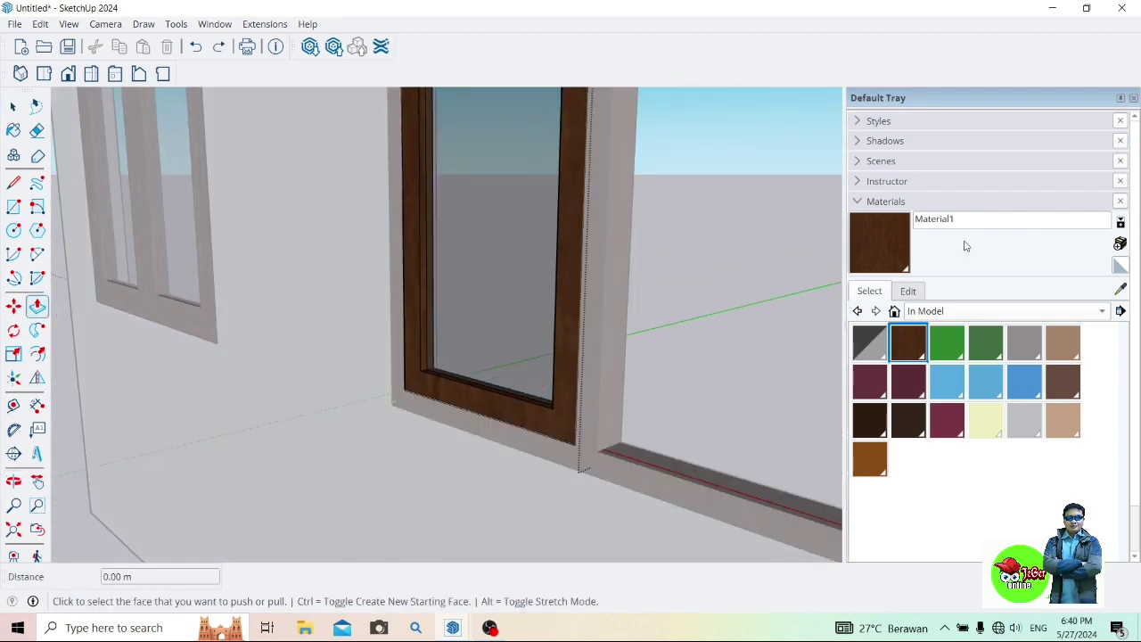
{"action": "left_click", "coordinate": [419, 384]}
{"action": "left_click", "coordinate": [427, 382]}
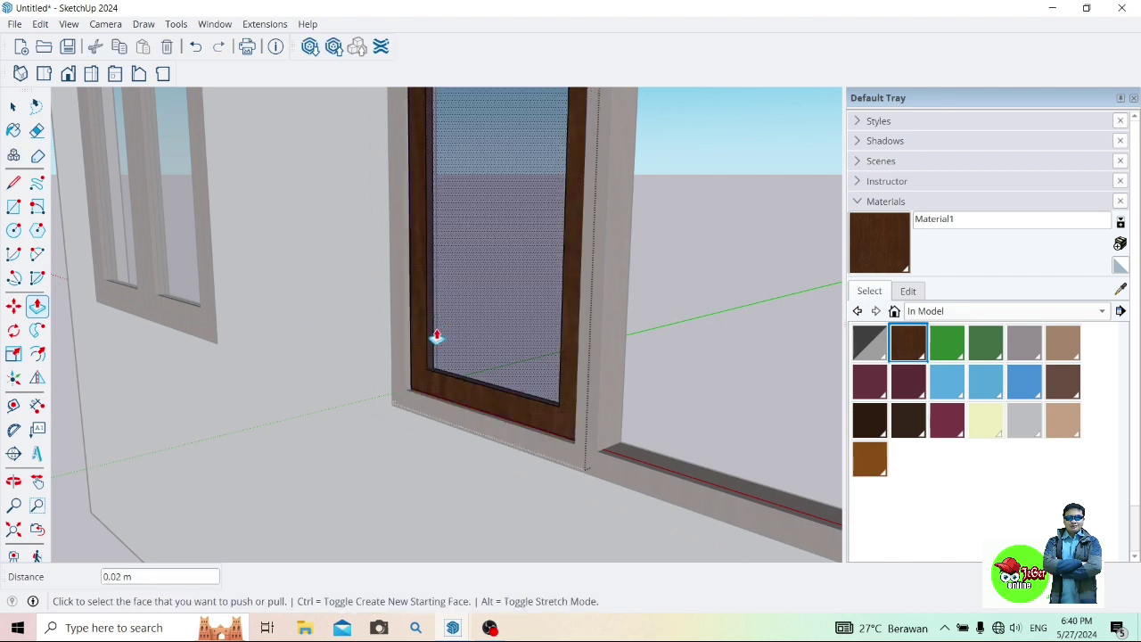
{"action": "left_click", "coordinate": [436, 360]}
Paint the copied window's left sash glass with Color E01 from the Colors library
{"action": "left_click", "coordinate": [440, 359]}
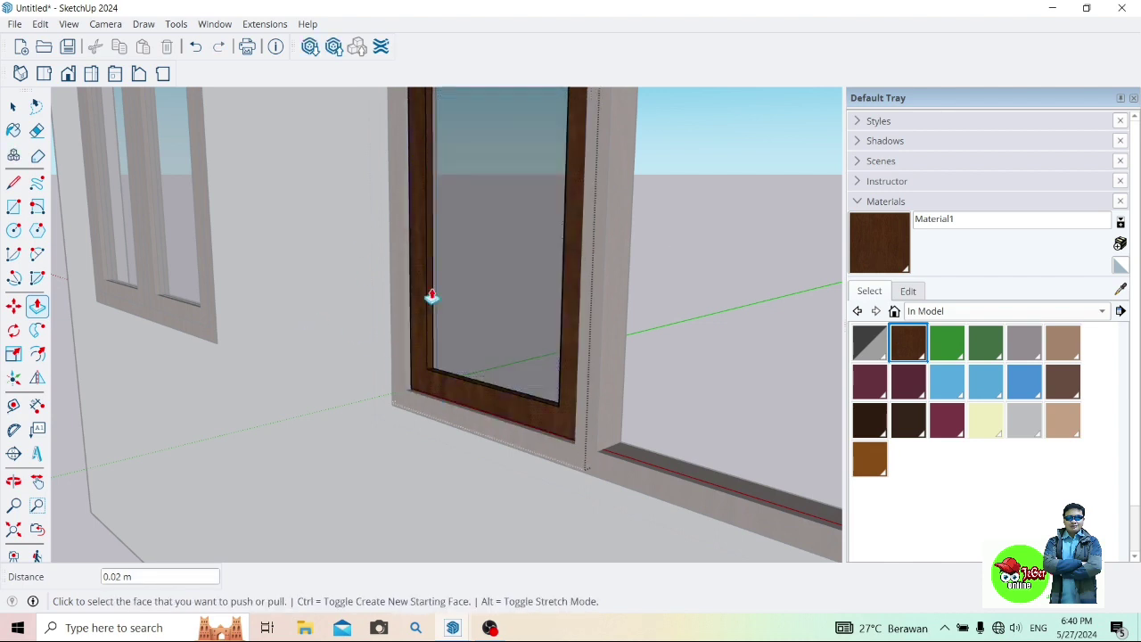
{"action": "left_click", "coordinate": [986, 410]}
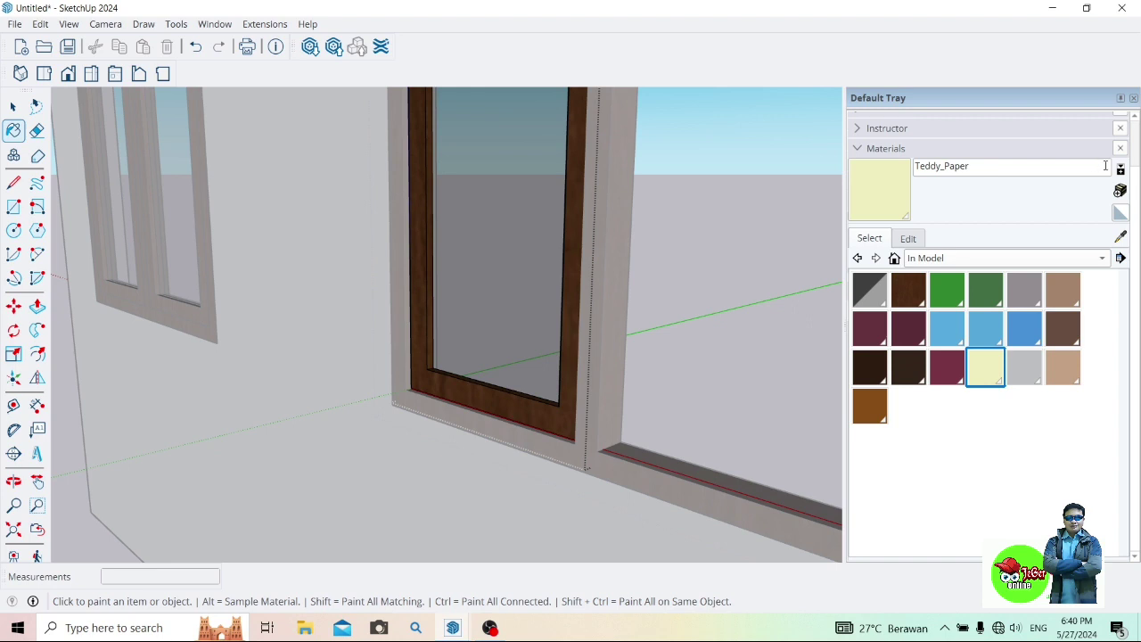
{"action": "left_click", "coordinate": [1102, 258]}
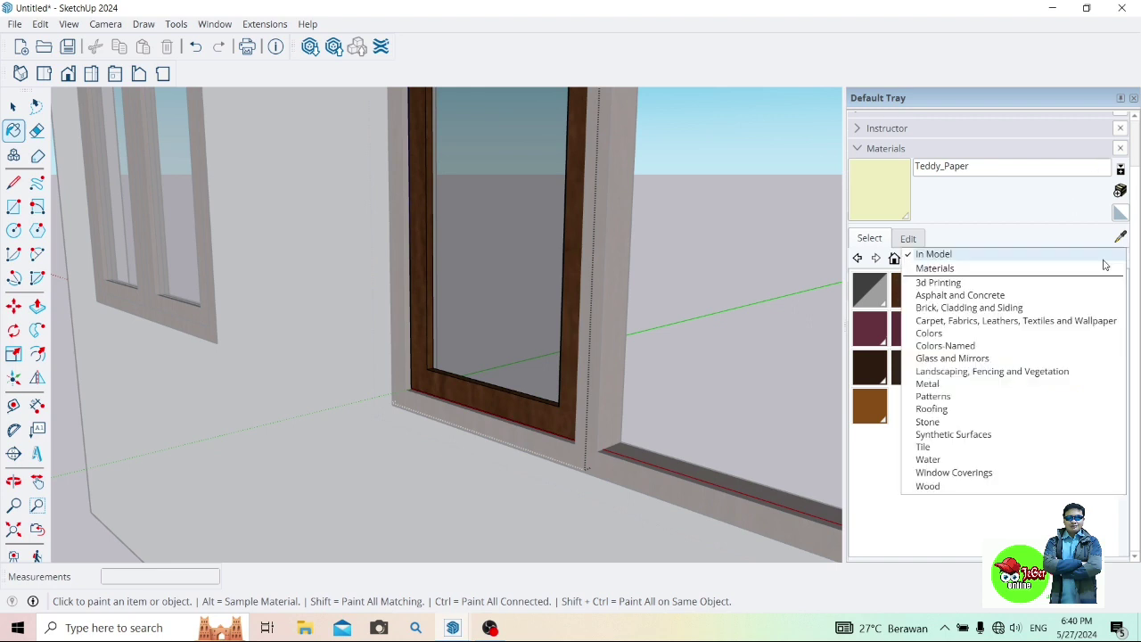
{"action": "left_click", "coordinate": [987, 337]}
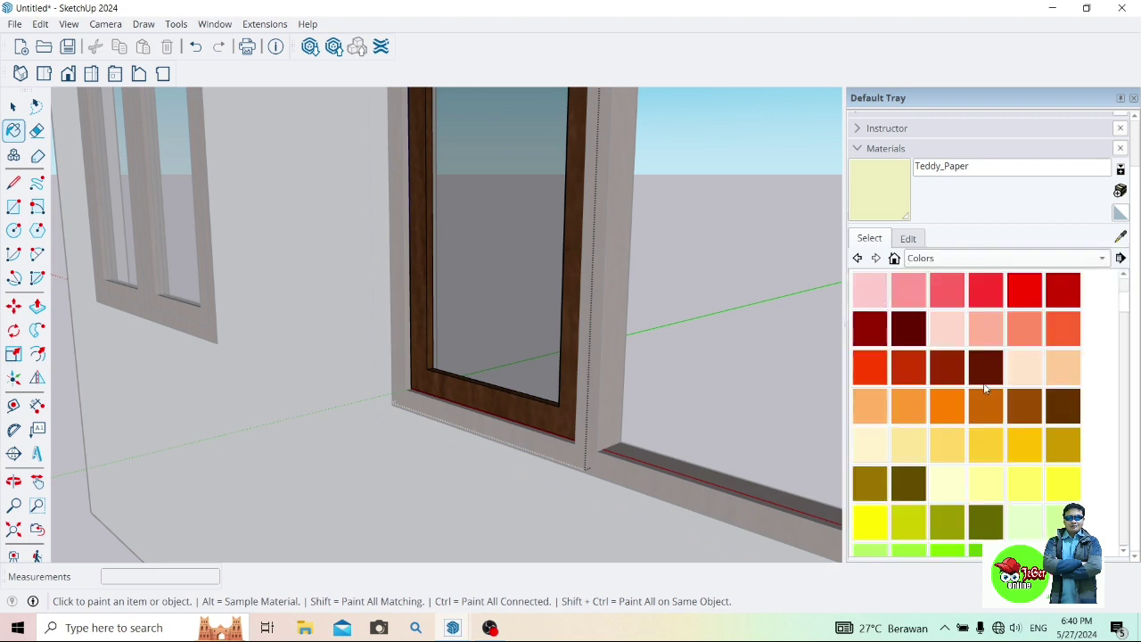
{"action": "left_click", "coordinate": [951, 484]}
{"action": "left_click", "coordinate": [544, 191]}
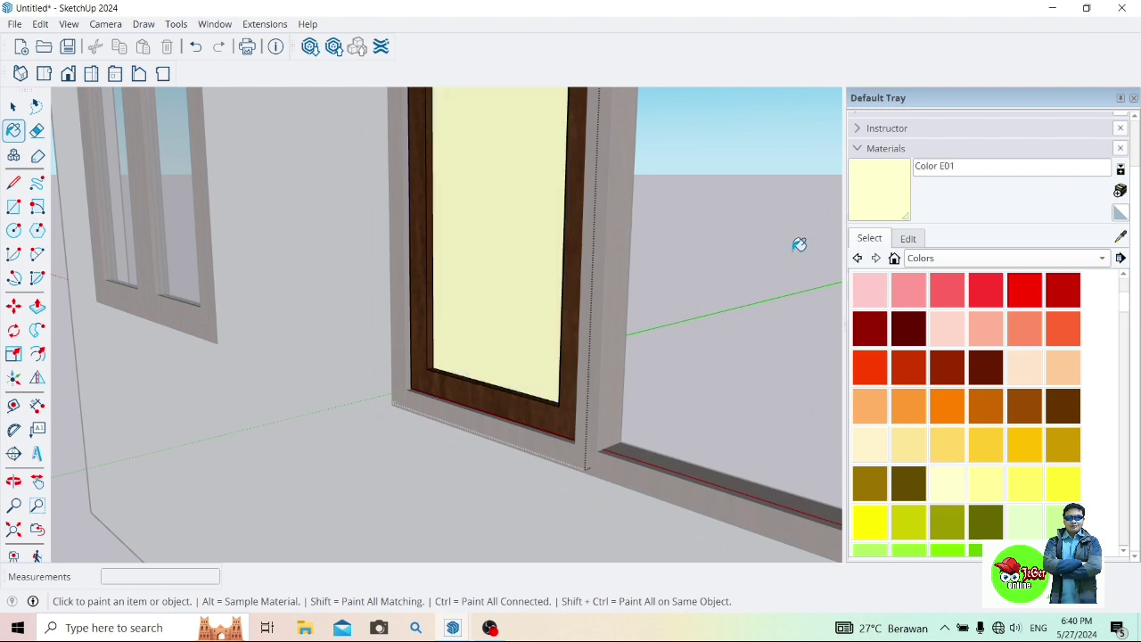
{"action": "left_click", "coordinate": [13, 481]}
{"action": "mouse_move", "coordinate": [246, 463]}
{"action": "left_mouse_down"}
{"action": "mouse_move", "coordinate": [357, 458]}
{"action": "mouse_move", "coordinate": [328, 465]}
{"action": "mouse_move", "coordinate": [394, 433]}
{"action": "mouse_move", "coordinate": [451, 152]}
{"action": "left_mouse_up"}
{"action": "scroll", "coordinate": [328, 455], "scroll_direction": "down", "scroll_amount": 5}
{"action": "key", "text": "space"}
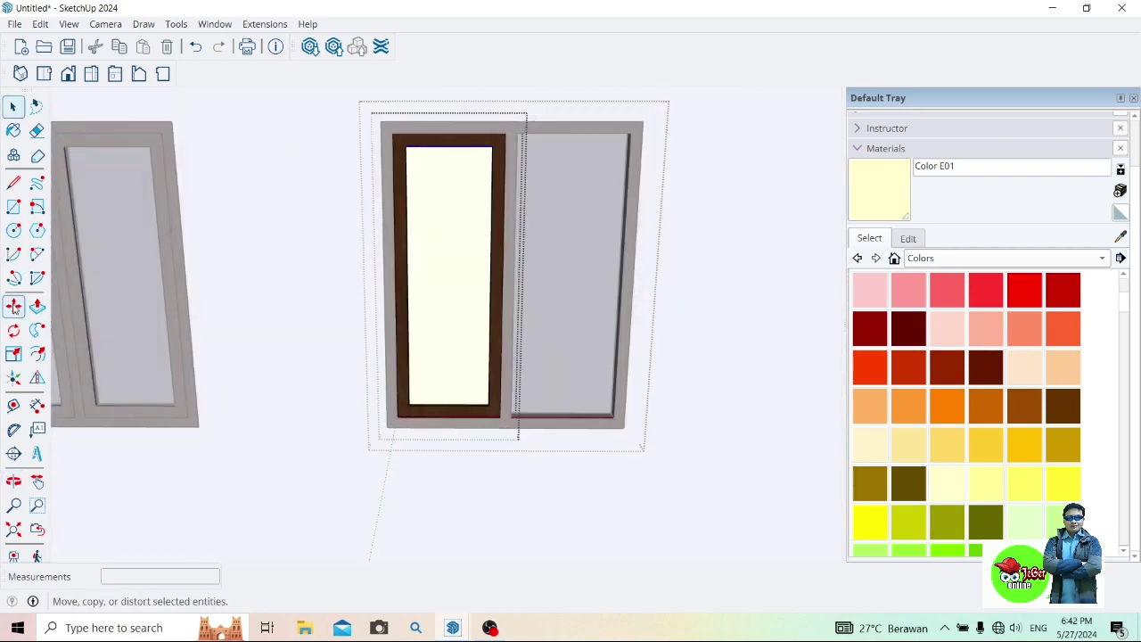
Copy the sash's top edge to its bottom and array it /3 into three equal rows
{"action": "left_click", "coordinate": [14, 305]}
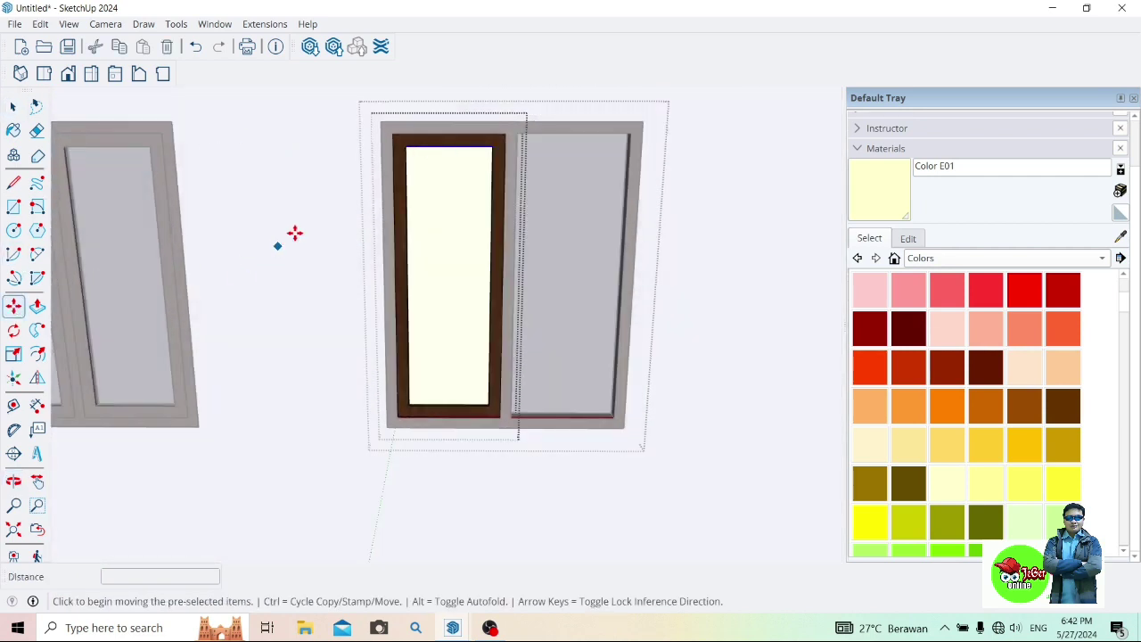
{"action": "key", "text": "ctrl"}
{"action": "left_click", "coordinate": [438, 145]}
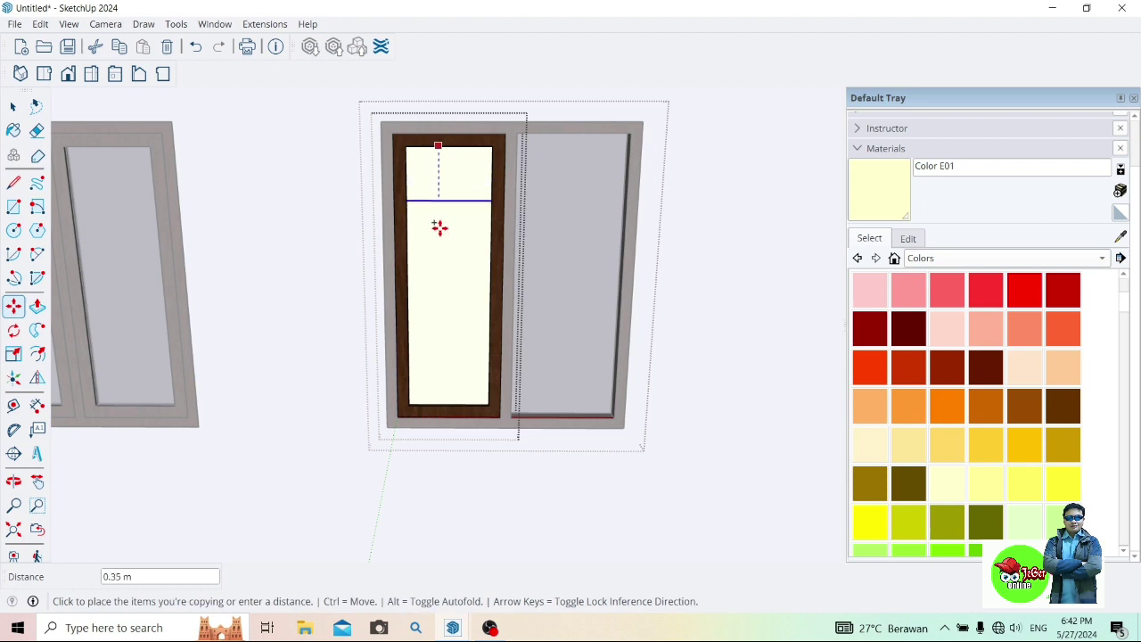
{"action": "left_click", "coordinate": [438, 406]}
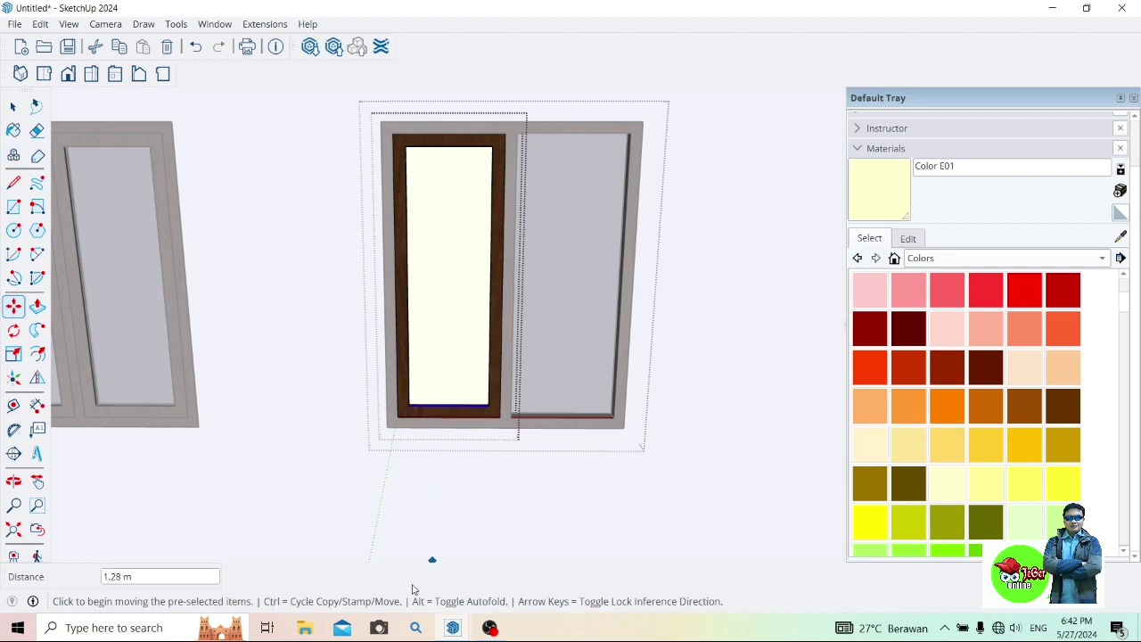
{"action": "type", "text": "/3"}
{"action": "key", "text": "Return"}
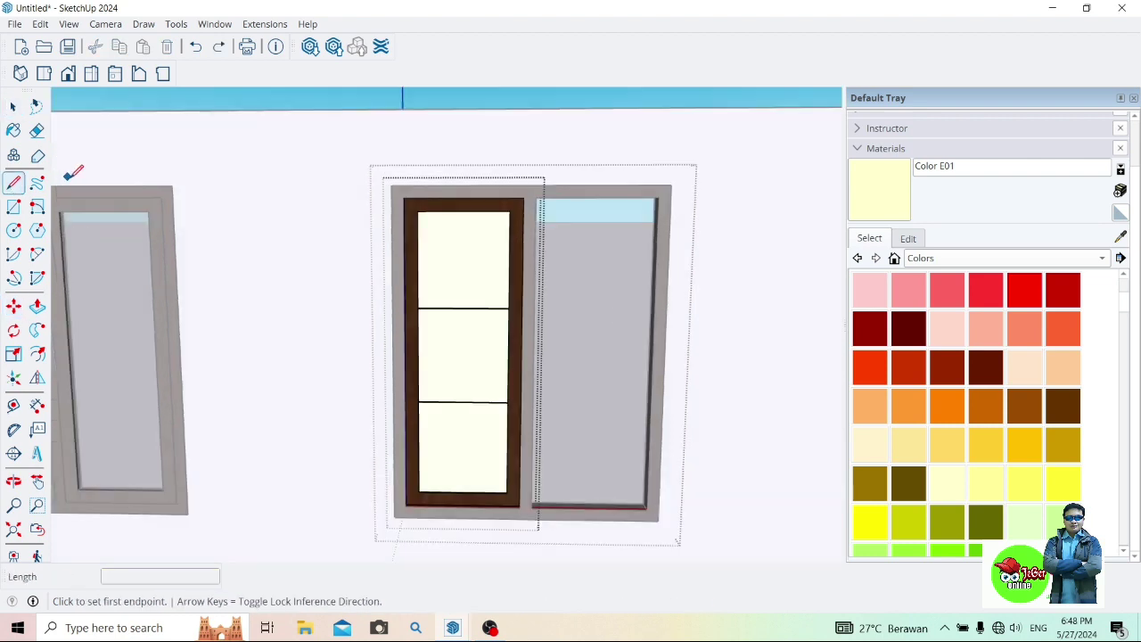
Draw a vertical line down the centre of the sash to make two columns
{"action": "left_click", "coordinate": [463, 210]}
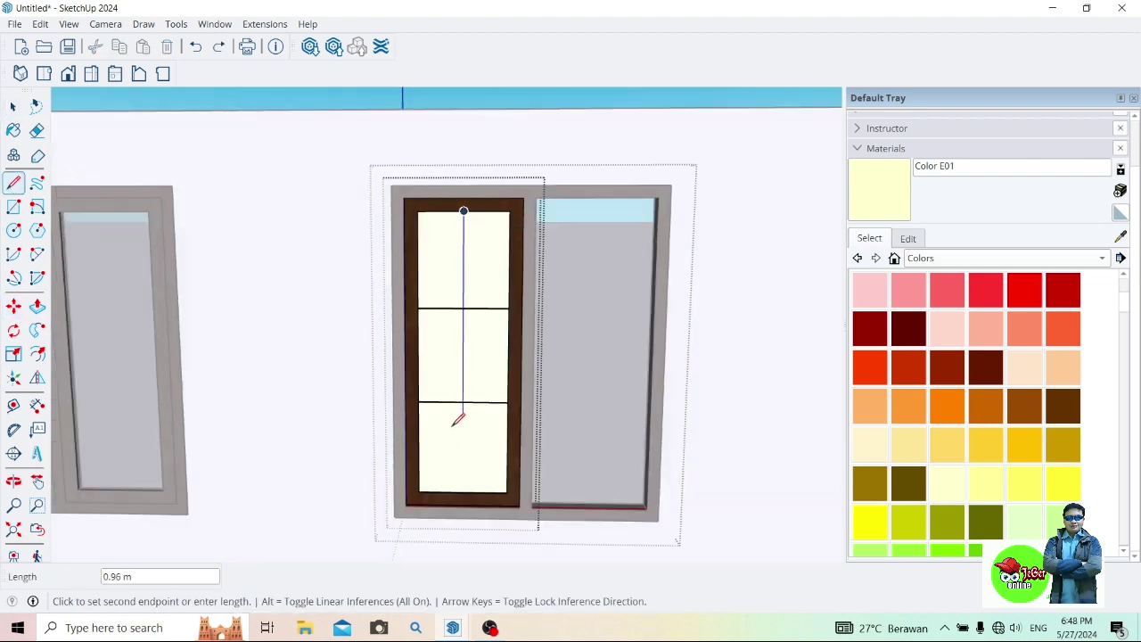
{"action": "left_click", "coordinate": [463, 490]}
{"action": "scroll", "coordinate": [476, 334], "scroll_direction": "up", "scroll_amount": 2}
Offset each of the six pane outlines 0.01 inward to form thin grid bars
{"action": "scroll", "coordinate": [476, 336], "scroll_direction": "up", "scroll_amount": 1}
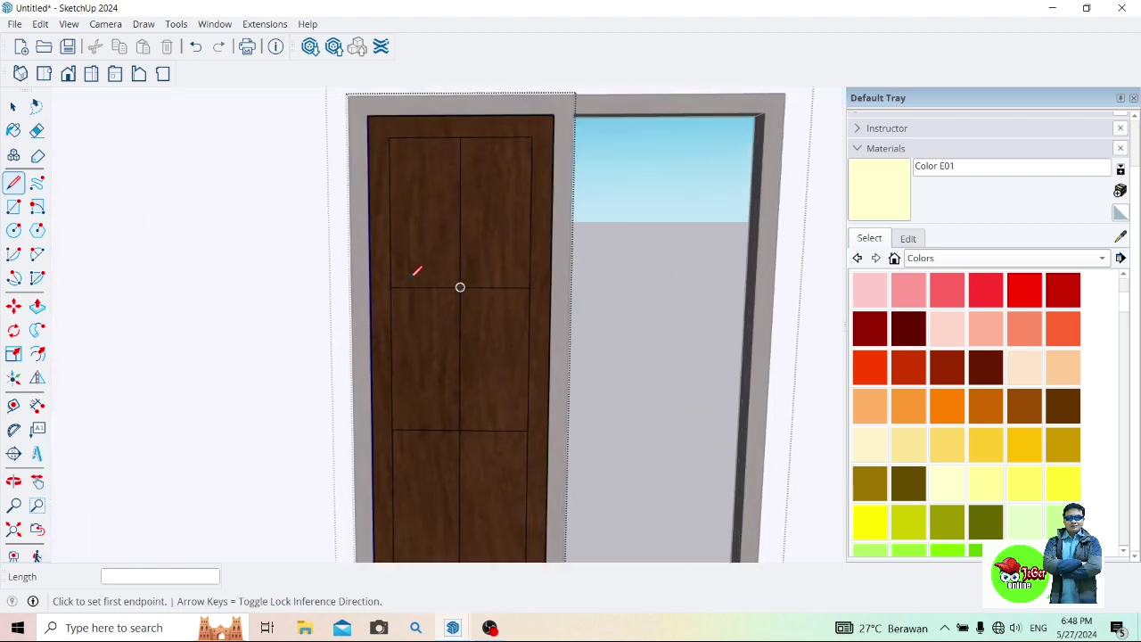
{"action": "scroll", "coordinate": [415, 267], "scroll_direction": "down", "scroll_amount": 1}
{"action": "left_click", "coordinate": [37, 354]}
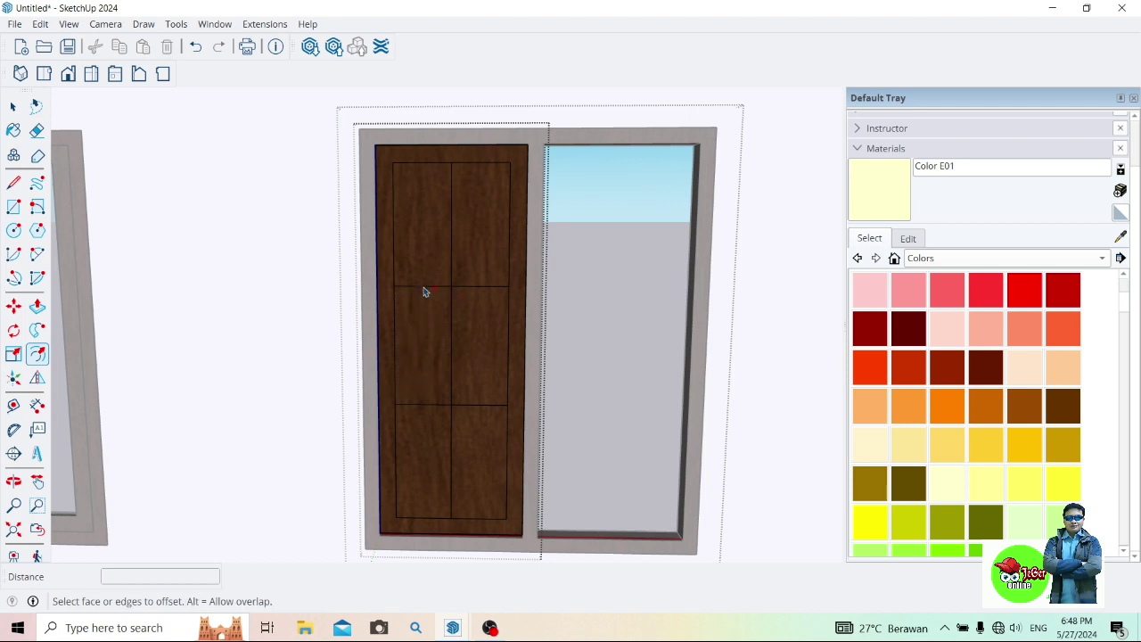
{"action": "left_click", "coordinate": [424, 286]}
{"action": "type", "text": "0.01"}
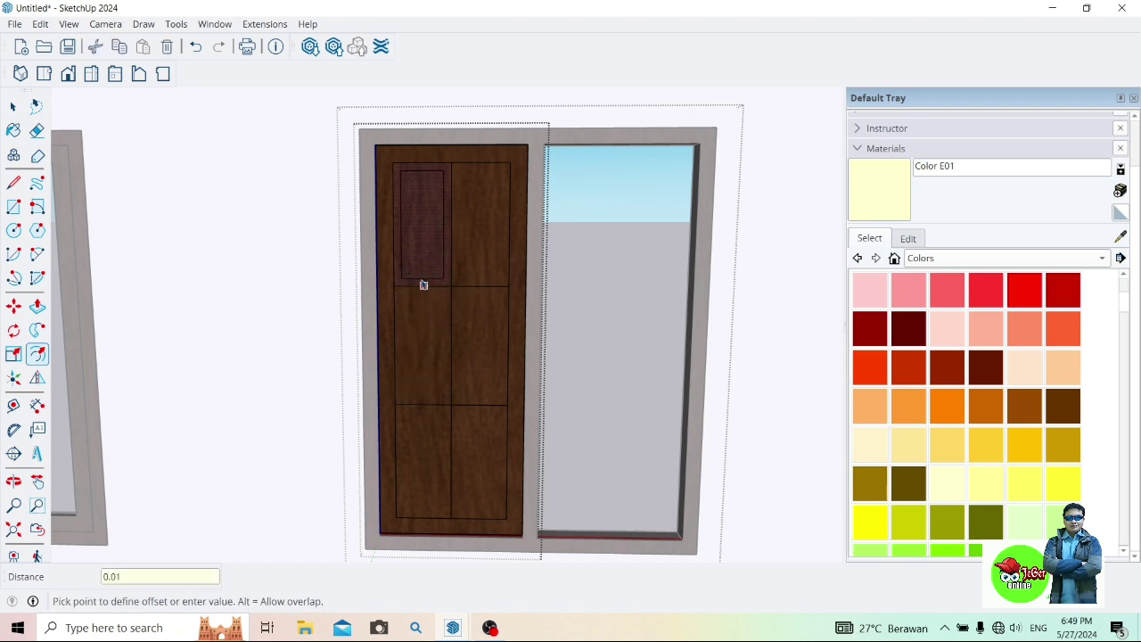
{"action": "left_click", "coordinate": [424, 284]}
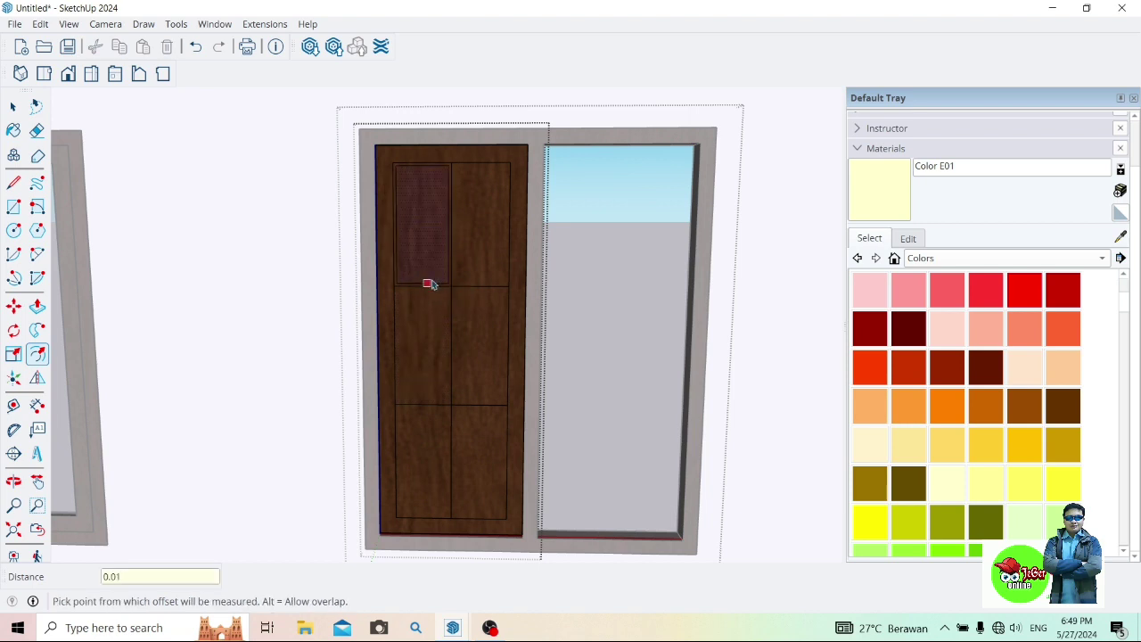
{"action": "left_click", "coordinate": [397, 374]}
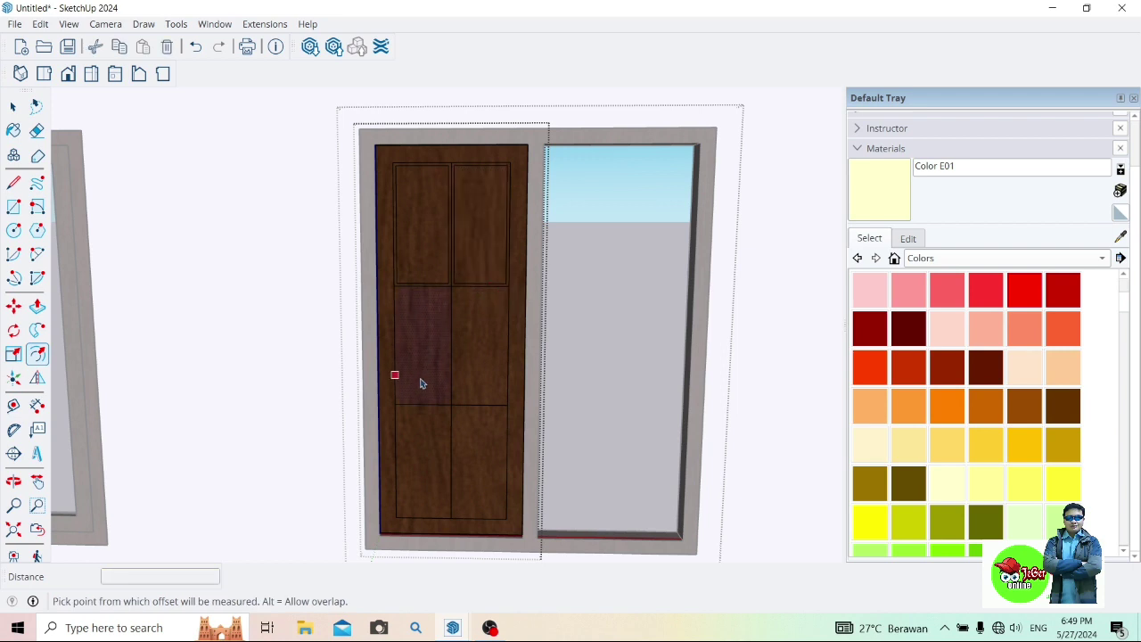
{"action": "left_click", "coordinate": [422, 398]}
{"action": "double_click", "coordinate": [472, 403]}
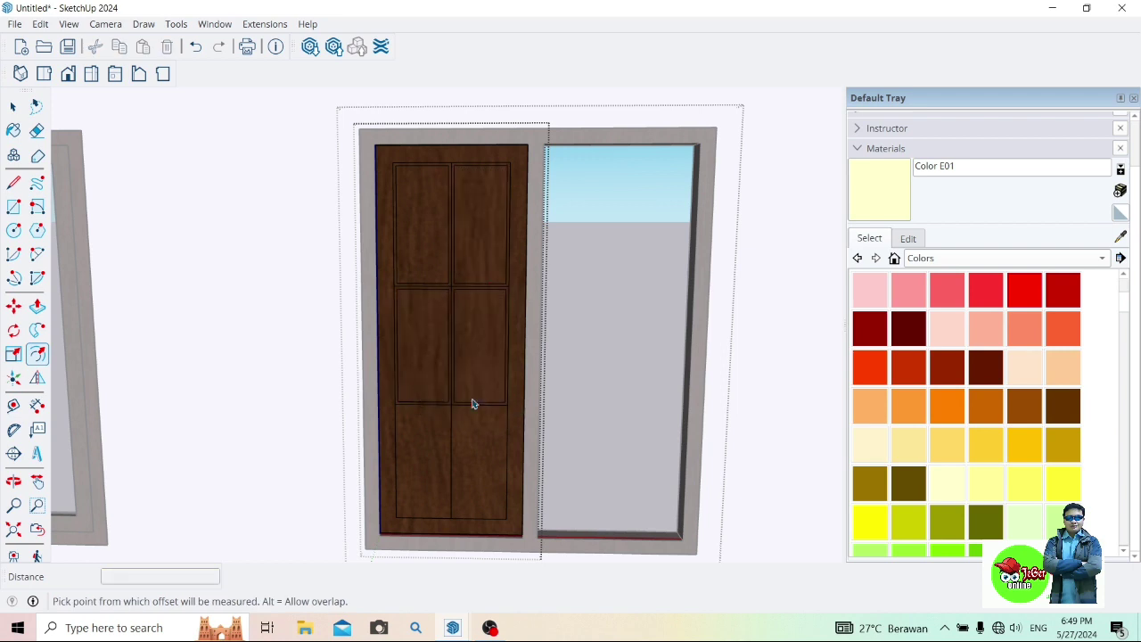
{"action": "left_click", "coordinate": [471, 525]}
{"action": "double_click", "coordinate": [412, 515]}
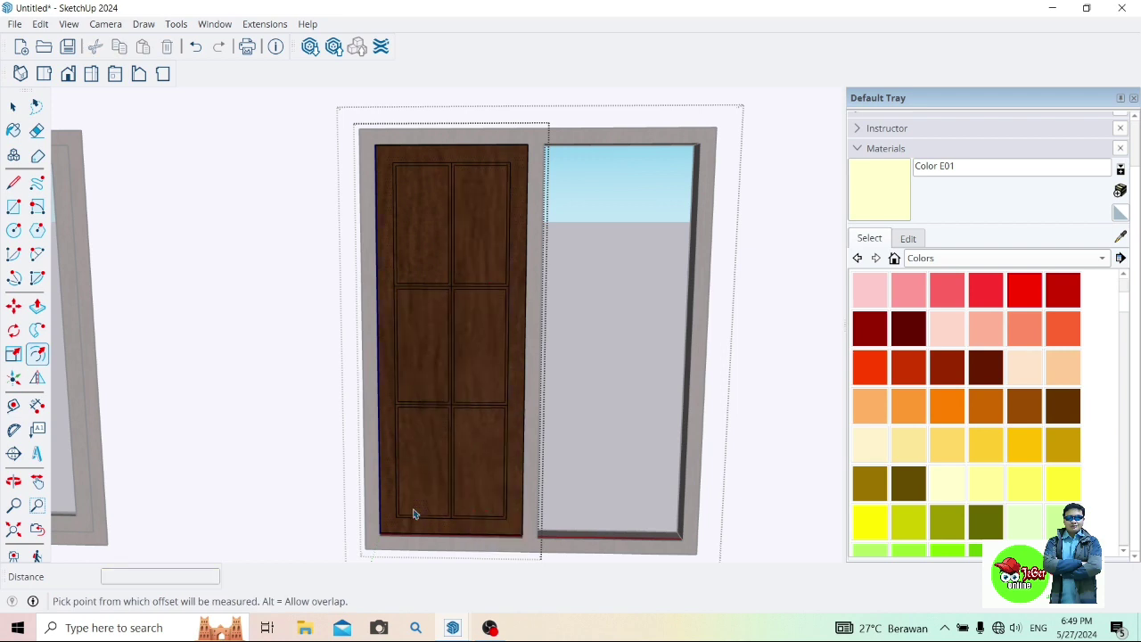
{"action": "left_click", "coordinate": [14, 480]}
{"action": "mouse_move", "coordinate": [256, 462]}
{"action": "left_mouse_down"}
{"action": "mouse_move", "coordinate": [183, 448]}
{"action": "mouse_move", "coordinate": [76, 204]}
{"action": "left_mouse_up"}
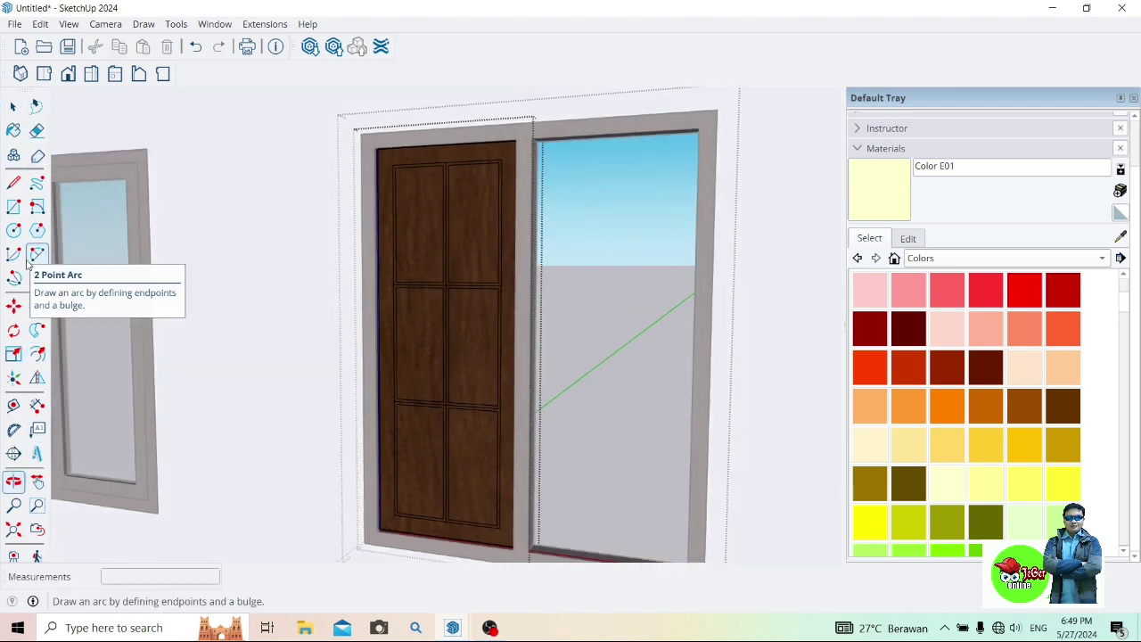
Push/Pull the sash face out 0.02 m
{"action": "left_click", "coordinate": [36, 306]}
{"action": "left_click", "coordinate": [446, 538]}
{"action": "type", "text": "0.02"}
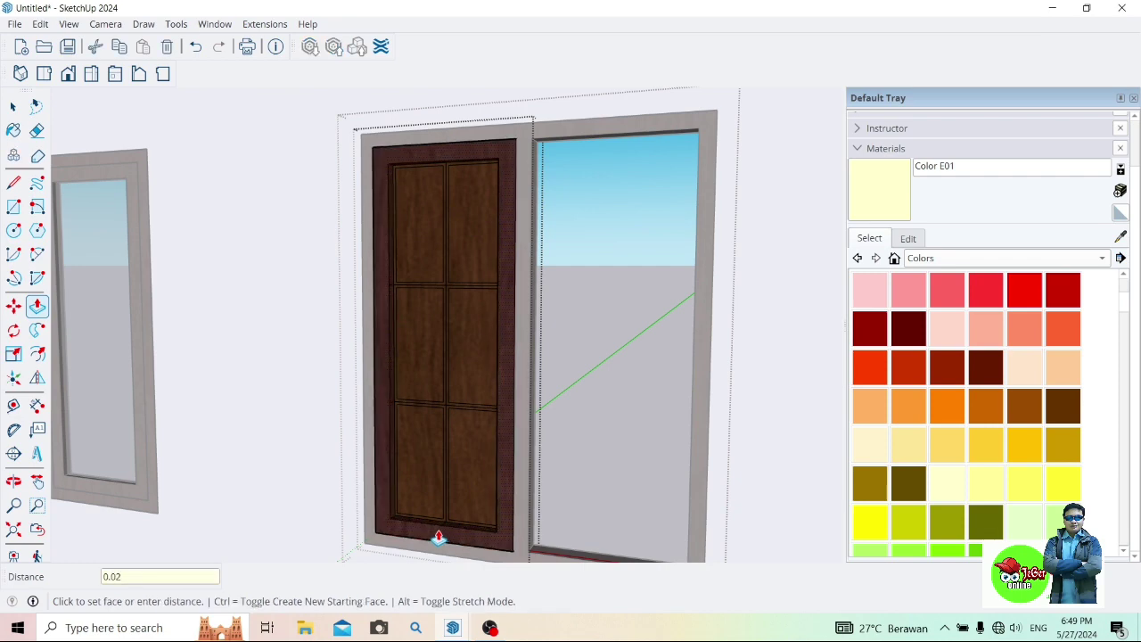
{"action": "key", "text": "Return"}
{"action": "scroll", "coordinate": [441, 534], "scroll_direction": "up", "scroll_amount": 3}
{"action": "scroll", "coordinate": [450, 530], "scroll_direction": "up", "scroll_amount": 2}
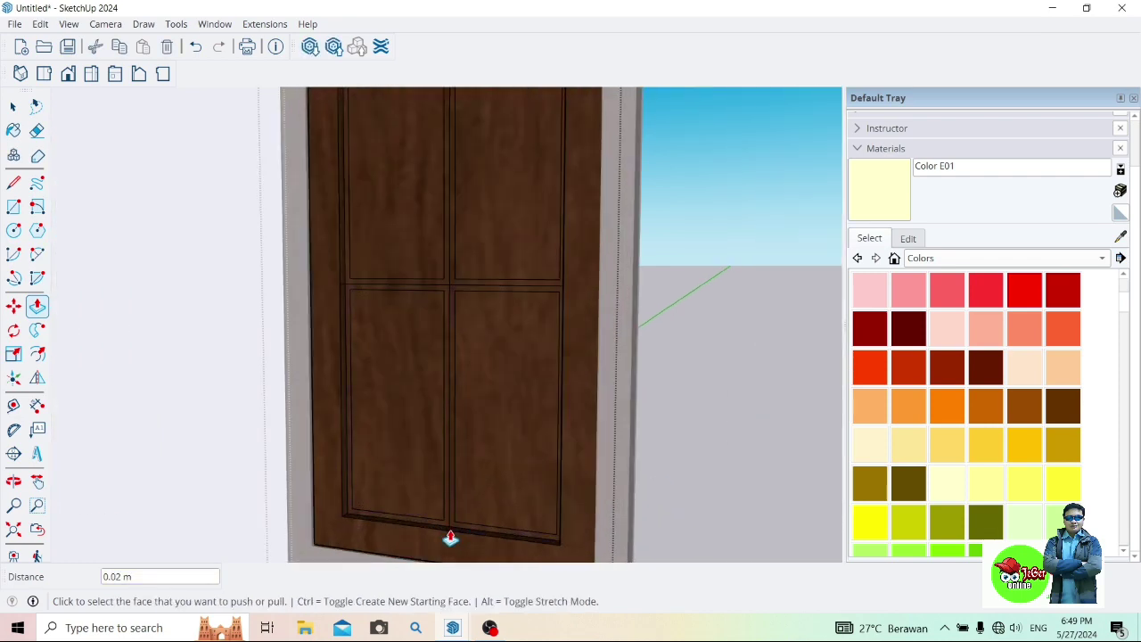
{"action": "scroll", "coordinate": [452, 527], "scroll_direction": "down", "scroll_amount": 2}
Erase the stray edges across the grid bars
{"action": "left_click", "coordinate": [36, 130]}
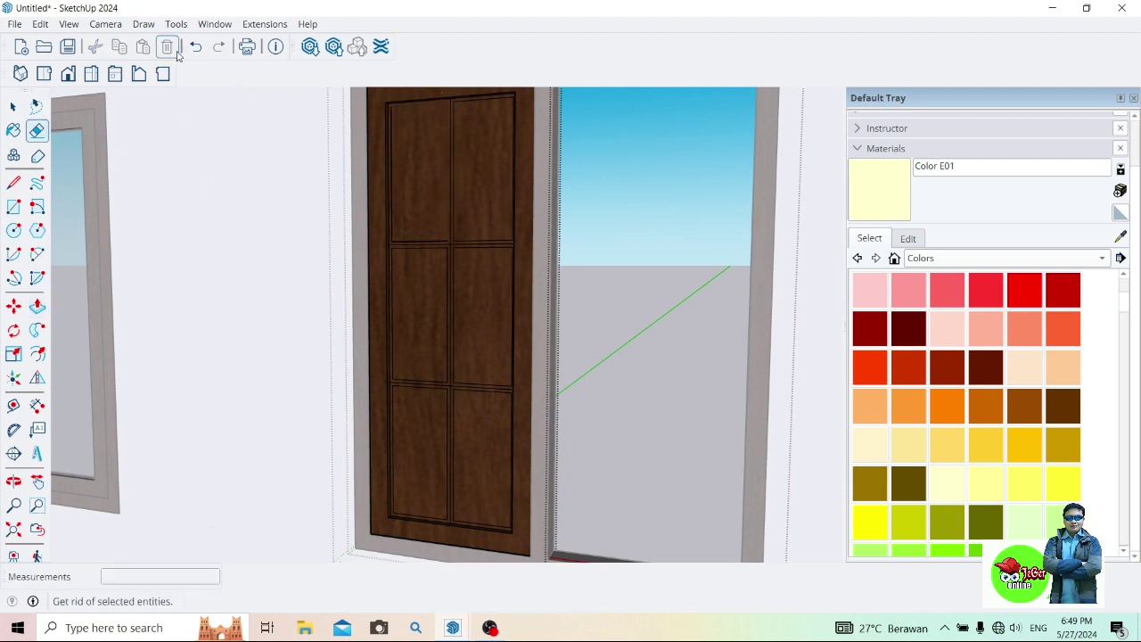
{"action": "scroll", "coordinate": [451, 232], "scroll_direction": "up", "scroll_amount": 2}
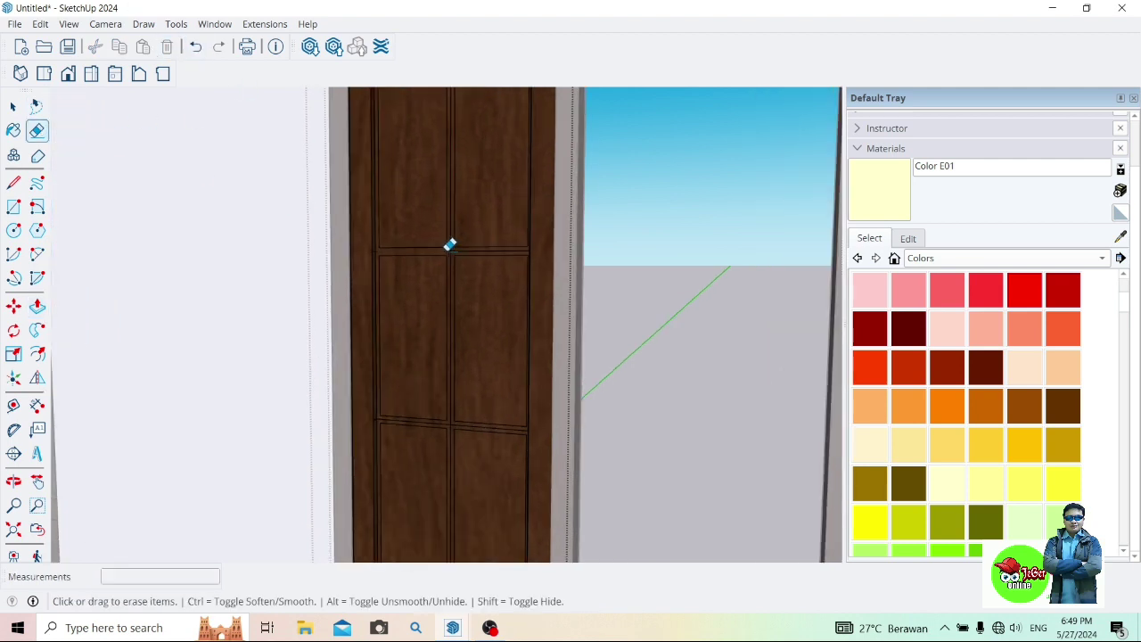
{"action": "left_click_drag", "start_coordinate": [456, 245], "coordinate": [448, 272]}
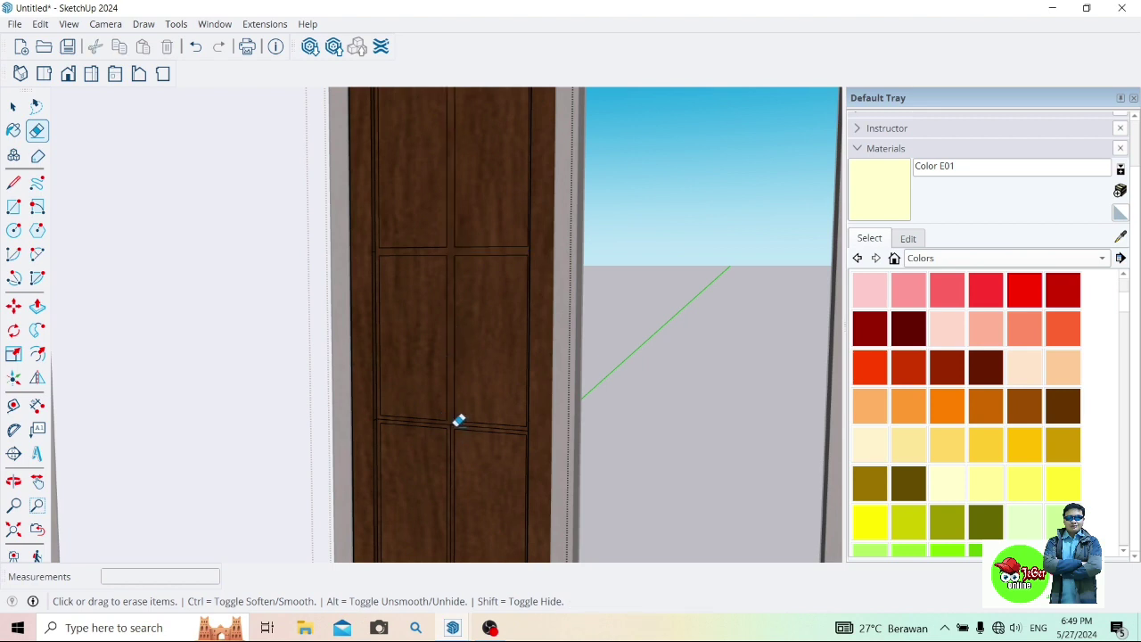
{"action": "scroll", "coordinate": [436, 223], "scroll_direction": "down", "scroll_amount": 2}
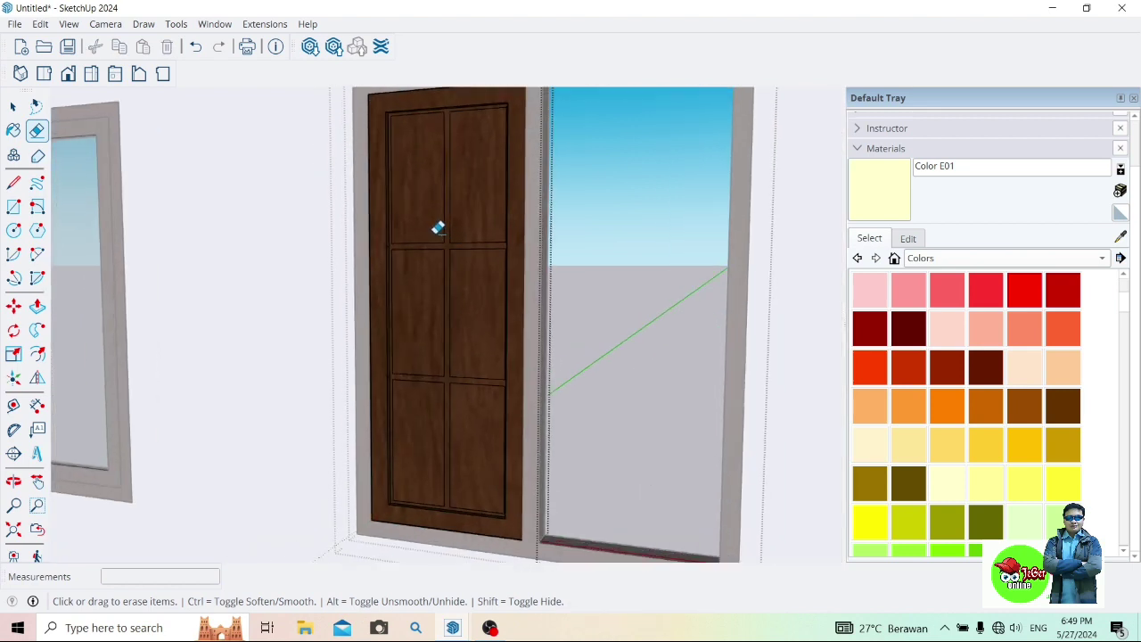
{"action": "scroll", "coordinate": [437, 227], "scroll_direction": "up", "scroll_amount": 1}
Recess the pane face 0.01 m behind the grid bars
{"action": "left_click", "coordinate": [36, 306]}
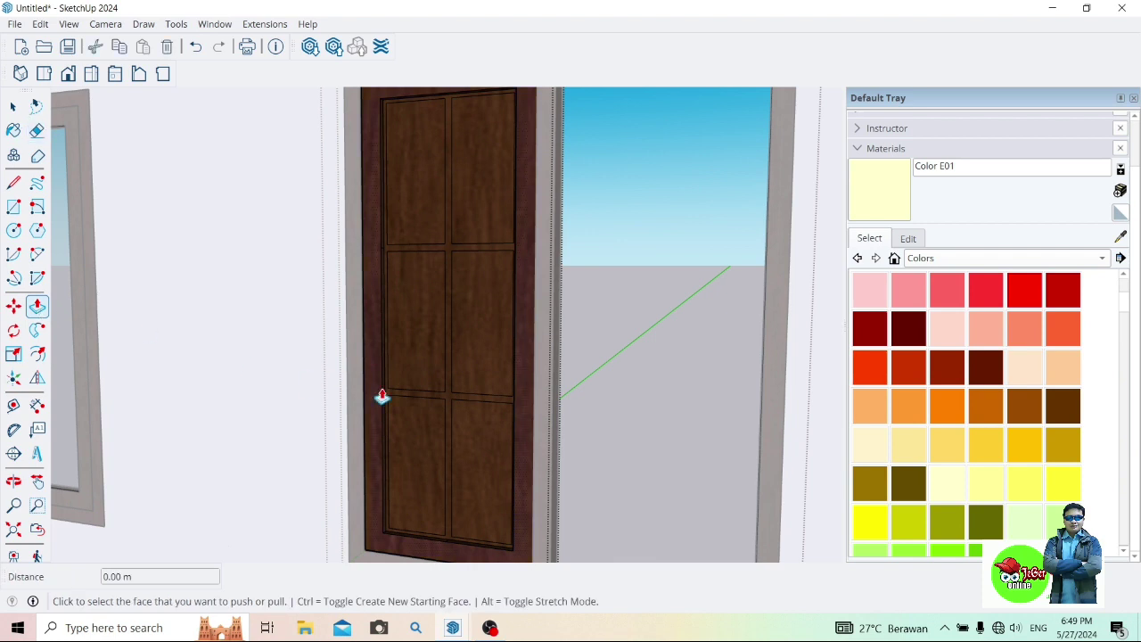
{"action": "left_click", "coordinate": [443, 406]}
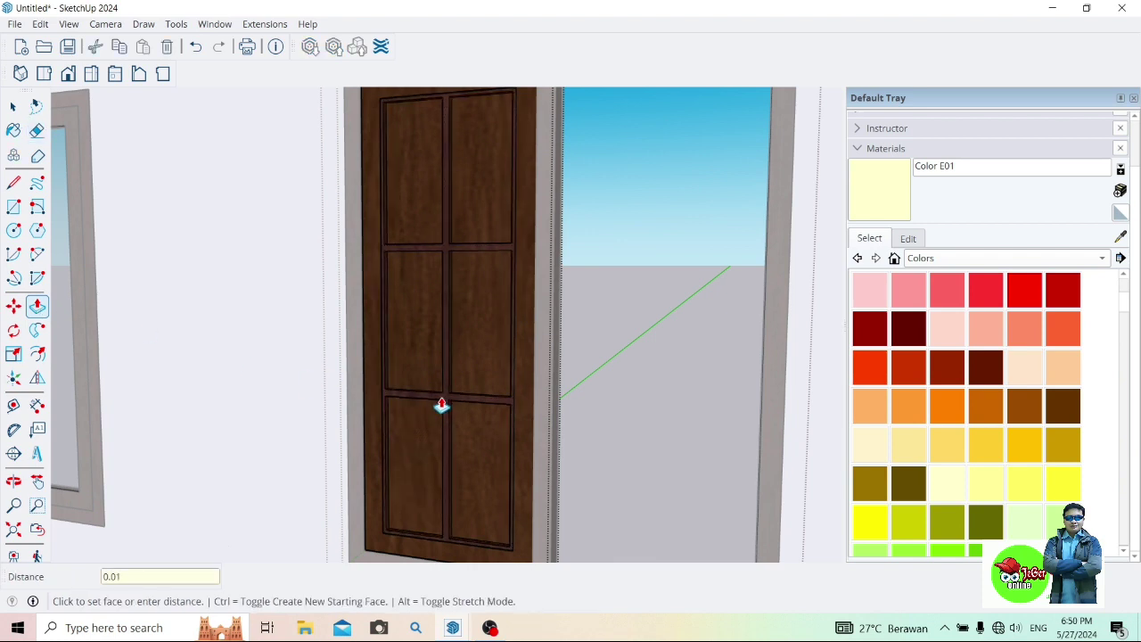
{"action": "left_click", "coordinate": [441, 405]}
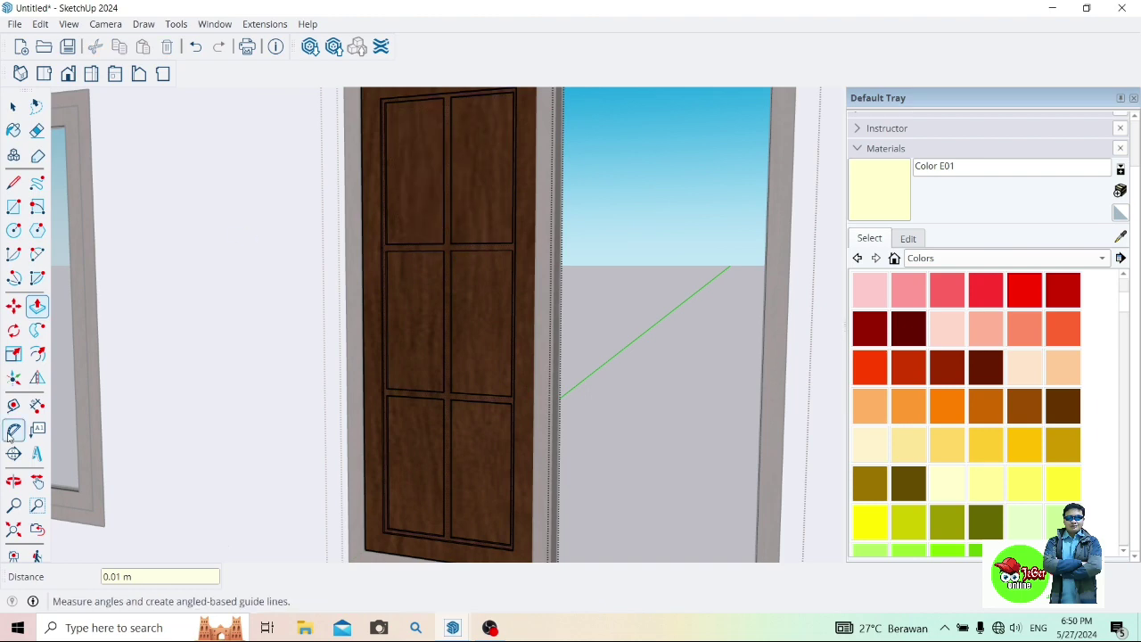
{"action": "left_click", "coordinate": [13, 482]}
{"action": "mouse_move", "coordinate": [560, 324]}
{"action": "left_mouse_down"}
{"action": "mouse_move", "coordinate": [448, 278]}
{"action": "mouse_move", "coordinate": [178, 294]}
{"action": "left_mouse_up"}
Push/Pull the sash frame face 0.02 m and orbit to check the result
{"action": "left_click", "coordinate": [36, 305]}
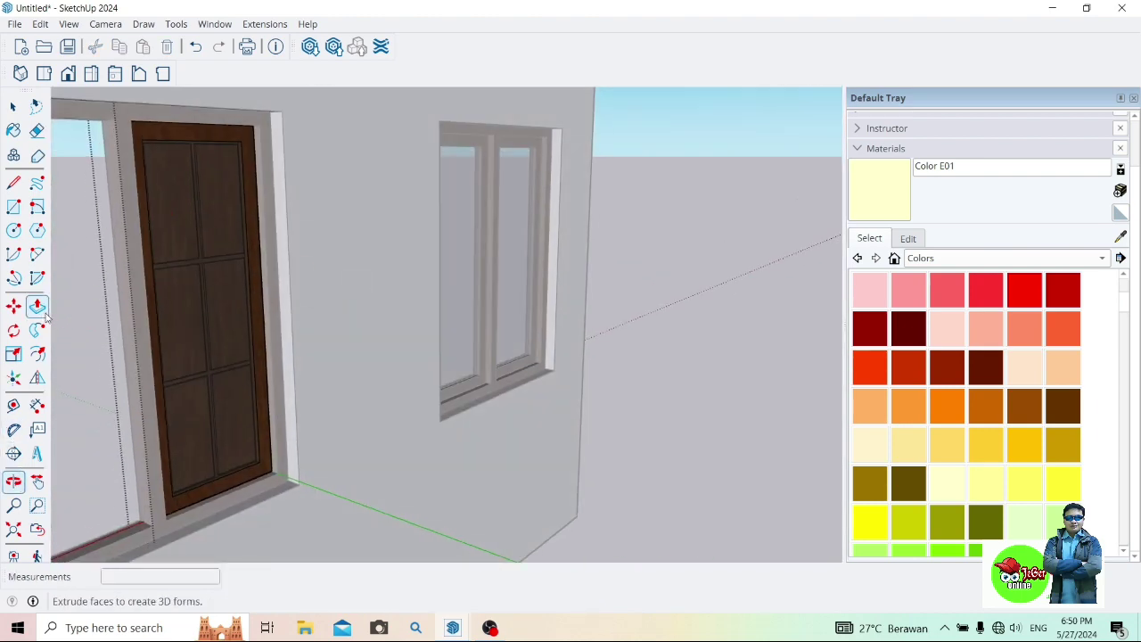
{"action": "left_click", "coordinate": [267, 460]}
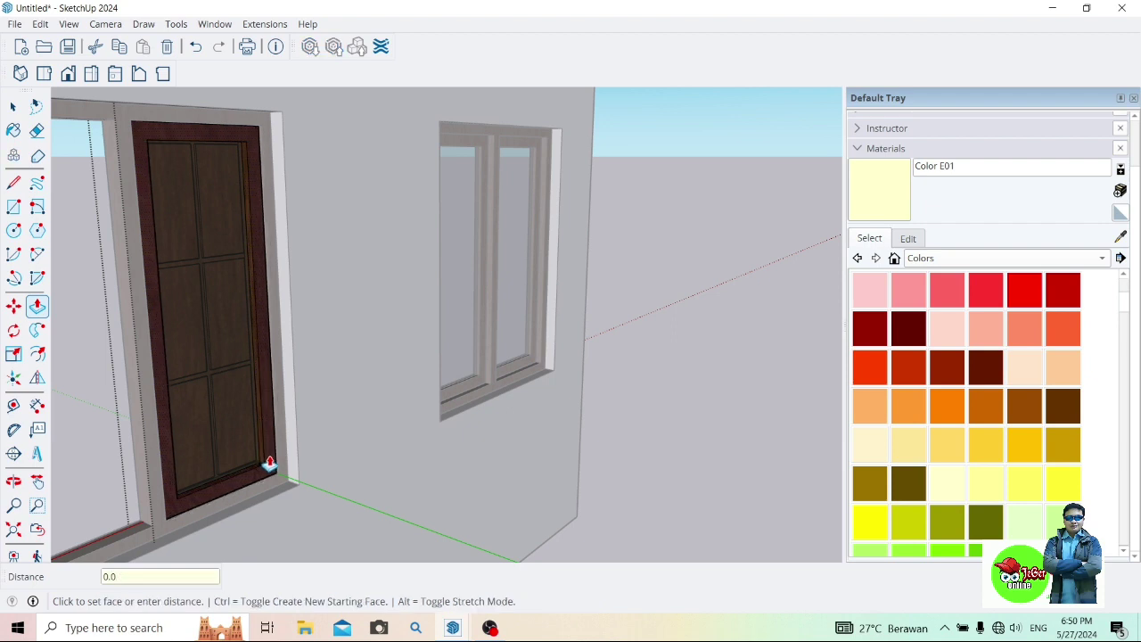
{"action": "key", "text": "Return"}
{"action": "scroll", "coordinate": [268, 446], "scroll_direction": "up", "scroll_amount": 2}
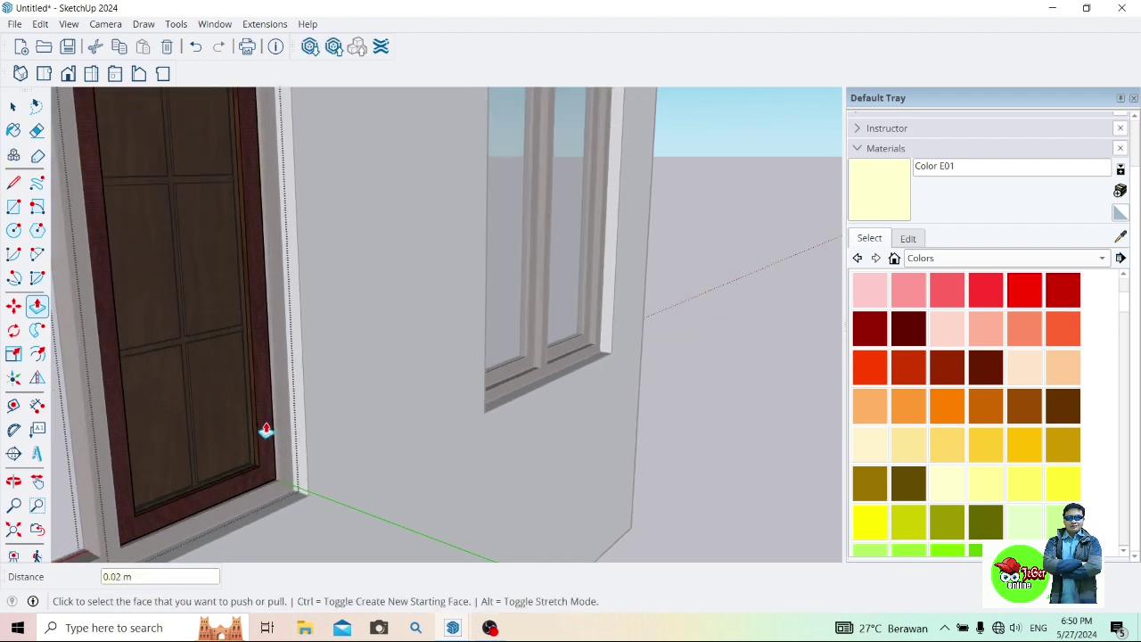
{"action": "mouse_move", "coordinate": [223, 352]}
{"action": "middle_mouse_down"}
{"action": "mouse_move", "coordinate": [229, 369]}
{"action": "mouse_move", "coordinate": [183, 367]}
{"action": "mouse_move", "coordinate": [458, 397]}
{"action": "mouse_move", "coordinate": [453, 423]}
{"action": "mouse_move", "coordinate": [451, 408]}
{"action": "mouse_move", "coordinate": [476, 404]}
{"action": "mouse_move", "coordinate": [448, 398]}
{"action": "mouse_move", "coordinate": [473, 415]}
{"action": "mouse_move", "coordinate": [422, 414]}
{"action": "middle_mouse_up"}
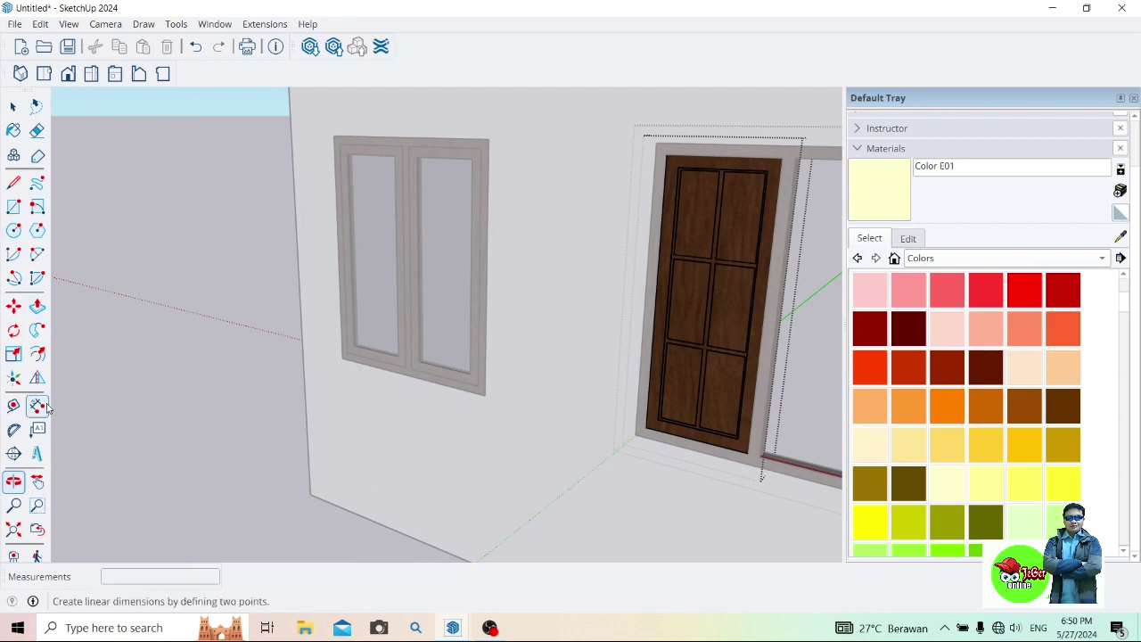
Delete the upper-left pane face of the sash
{"action": "left_click", "coordinate": [37, 481]}
{"action": "mouse_move", "coordinate": [540, 438]}
{"action": "left_mouse_down"}
{"action": "mouse_move", "coordinate": [374, 438]}
{"action": "mouse_move", "coordinate": [152, 459]}
{"action": "left_mouse_up"}
{"action": "left_click", "coordinate": [13, 481]}
{"action": "left_click_drag", "start_coordinate": [234, 491], "coordinate": [478, 457]}
{"action": "left_click", "coordinate": [13, 106]}
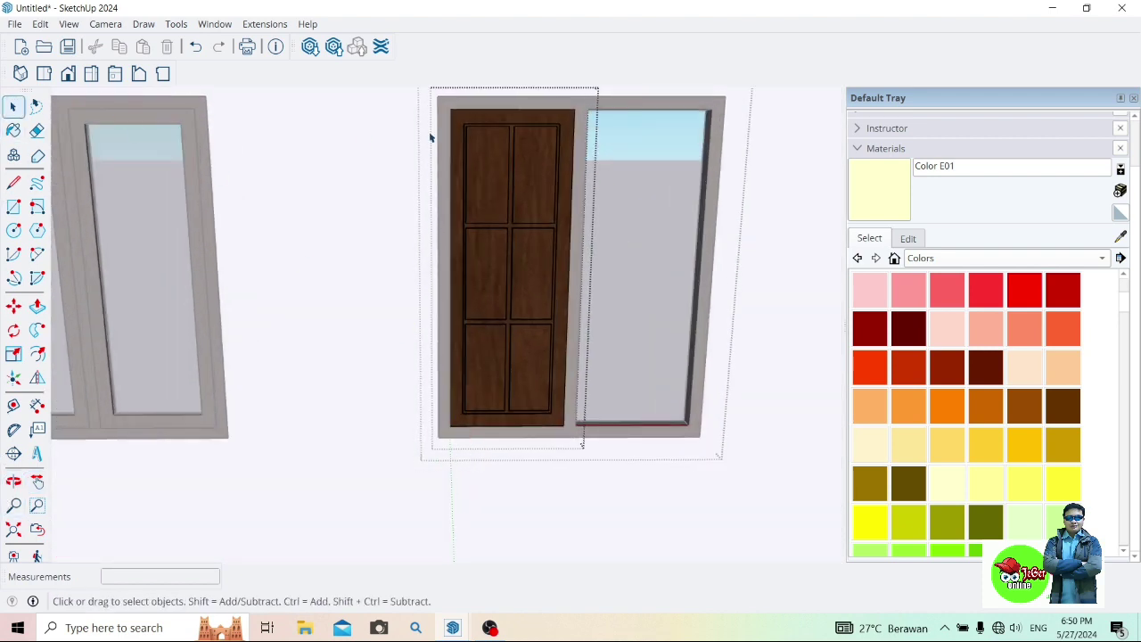
{"action": "left_click", "coordinate": [480, 171]}
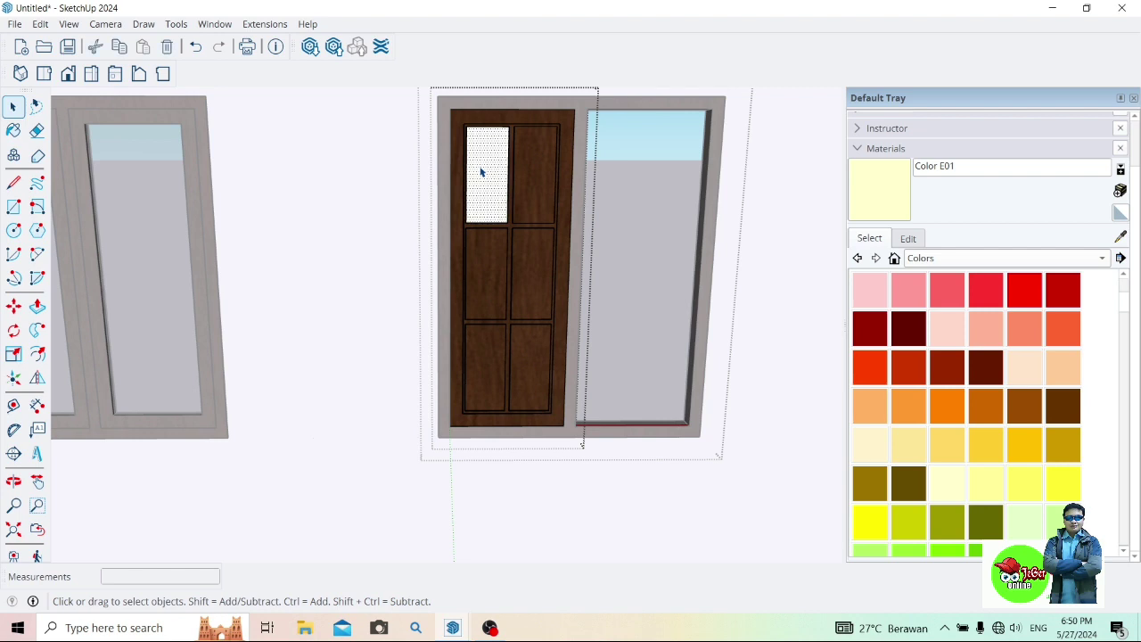
{"action": "key", "text": "Delete"}
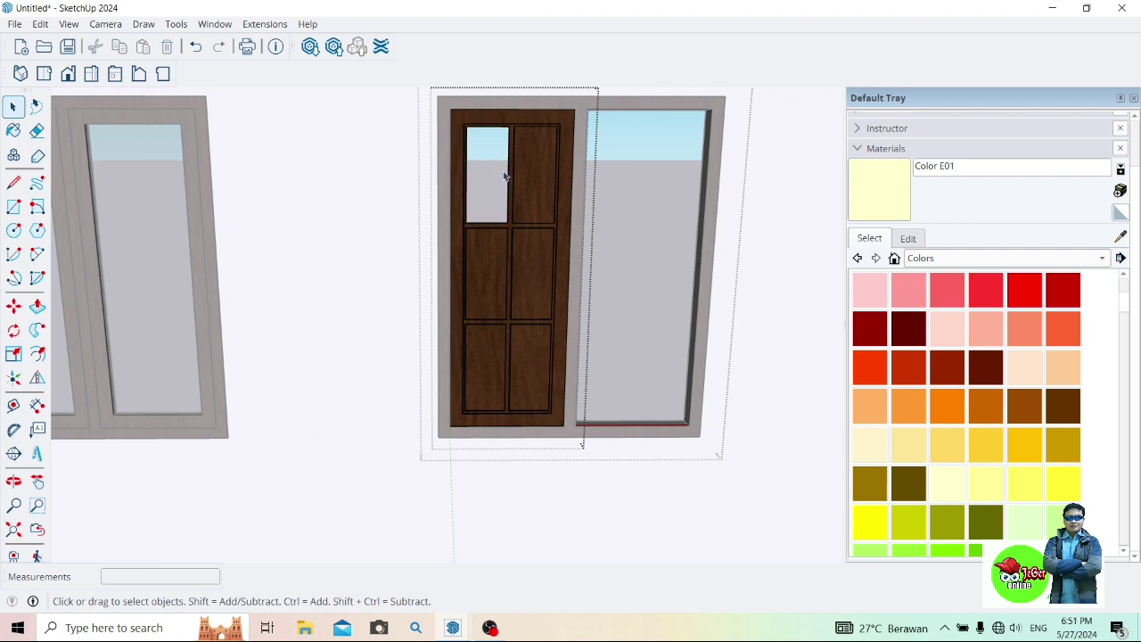
Paint the upper-left pane with Translucent Glass Gray from Glass and Mirrors
{"action": "scroll", "coordinate": [971, 375], "scroll_direction": "down", "scroll_amount": 2}
{"action": "scroll", "coordinate": [998, 339], "scroll_direction": "down", "scroll_amount": 2}
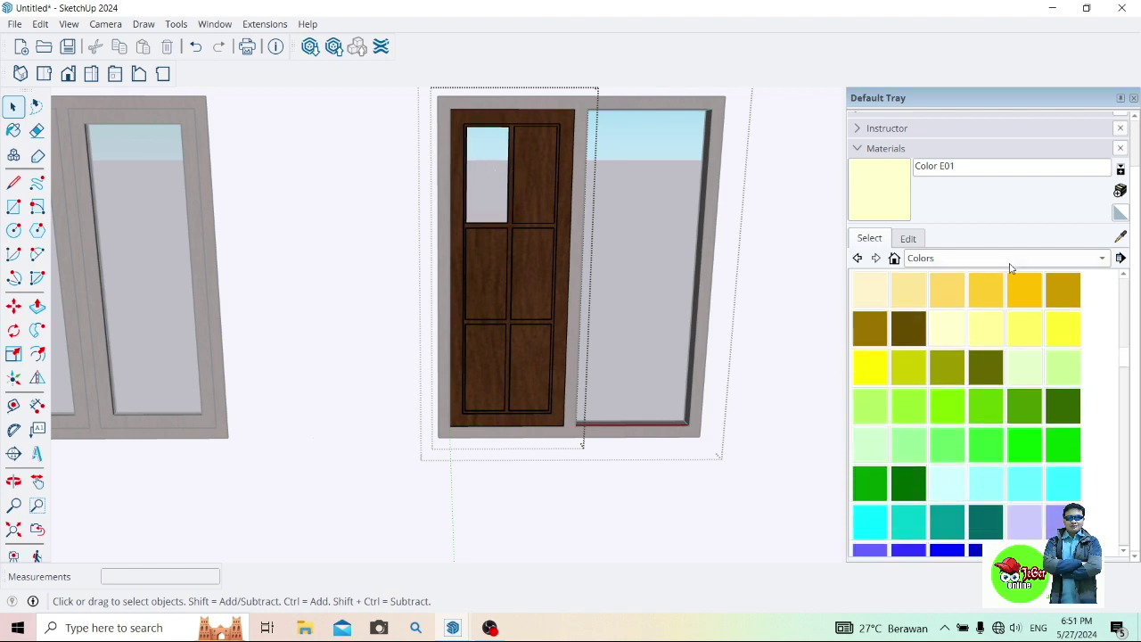
{"action": "left_click", "coordinate": [1007, 257]}
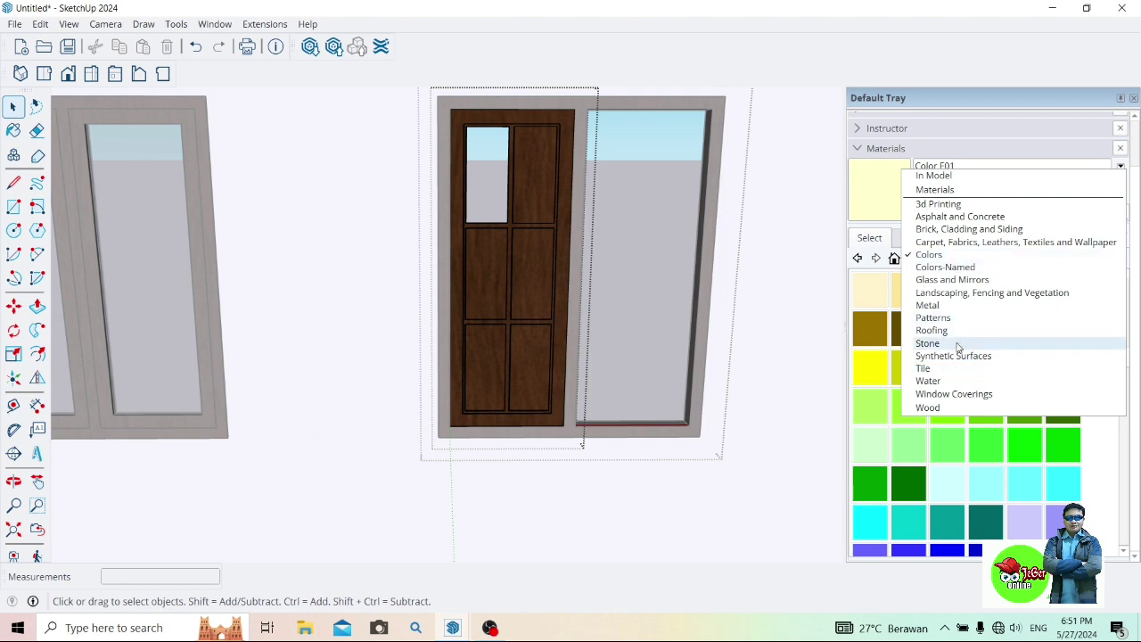
{"action": "left_click", "coordinate": [954, 279]}
{"action": "left_click", "coordinate": [902, 329]}
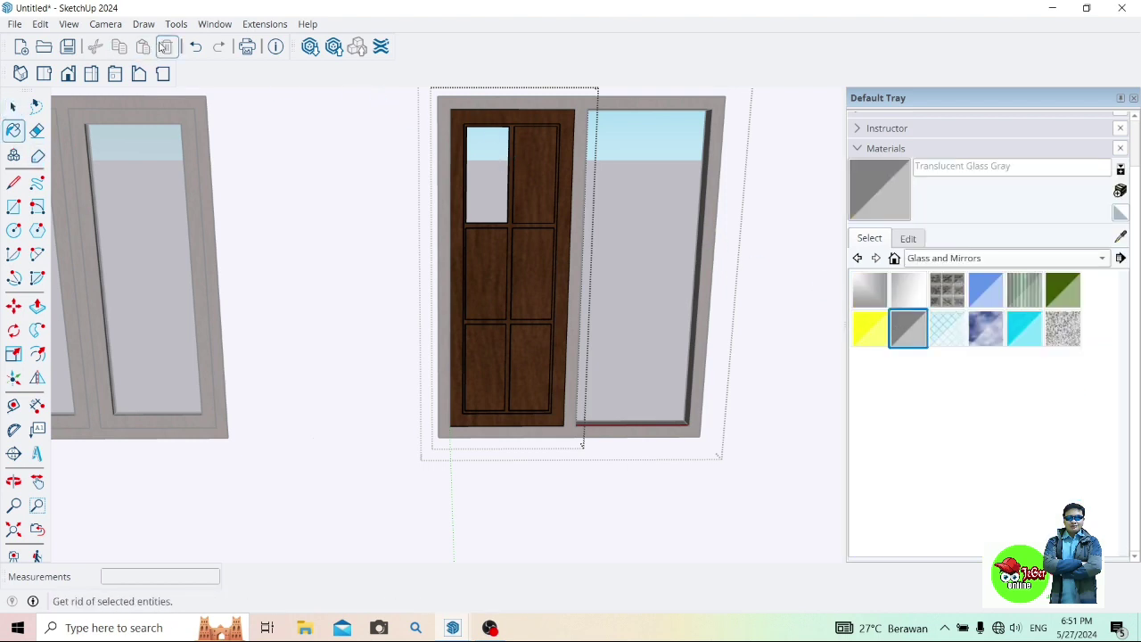
{"action": "left_click", "coordinate": [561, 190]}
{"action": "left_click", "coordinate": [490, 162]}
Delete the remaining wooden panels of the sash, leaving grey glass panes
{"action": "key", "text": "space"}
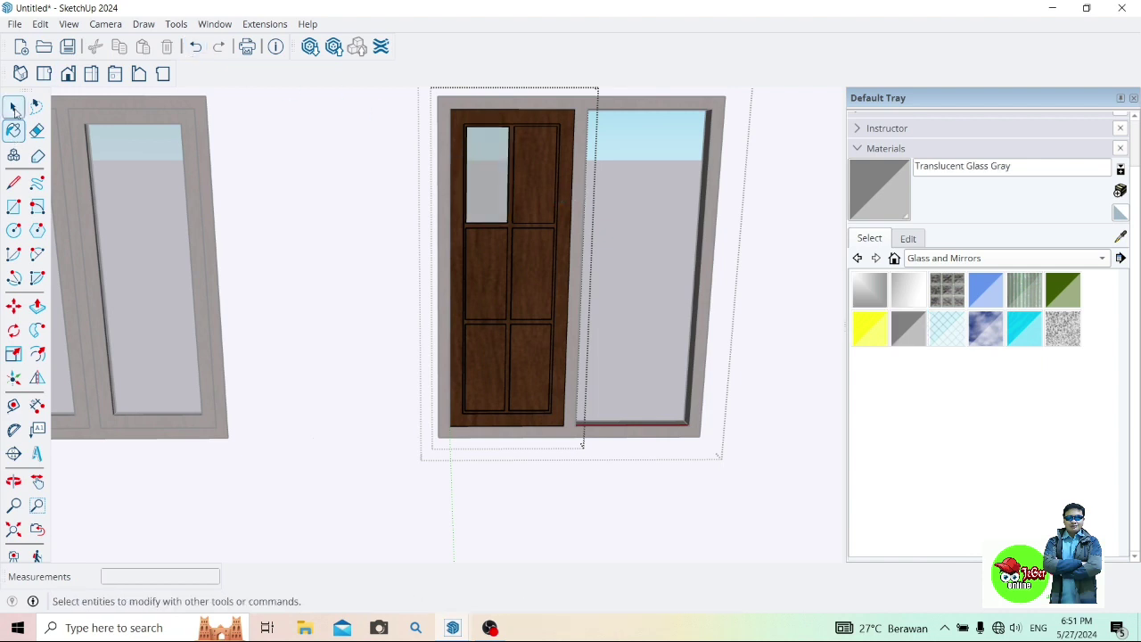
{"action": "key", "text": "Delete"}
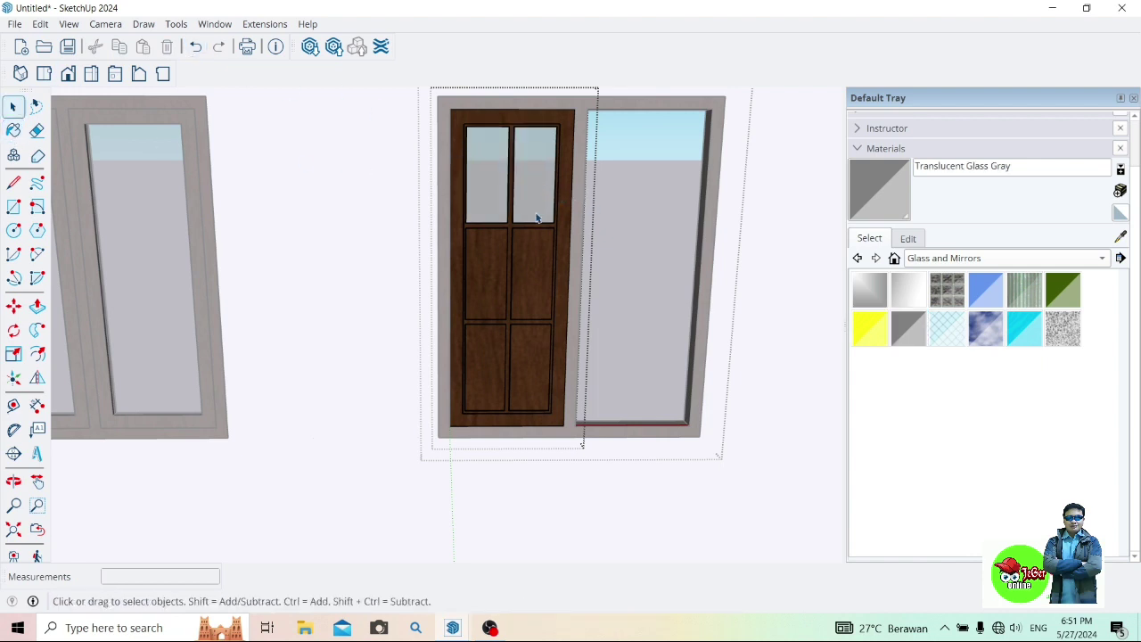
{"action": "left_click", "coordinate": [538, 258]}
{"action": "key", "text": "Delete"}
{"action": "key", "text": "Delete"}
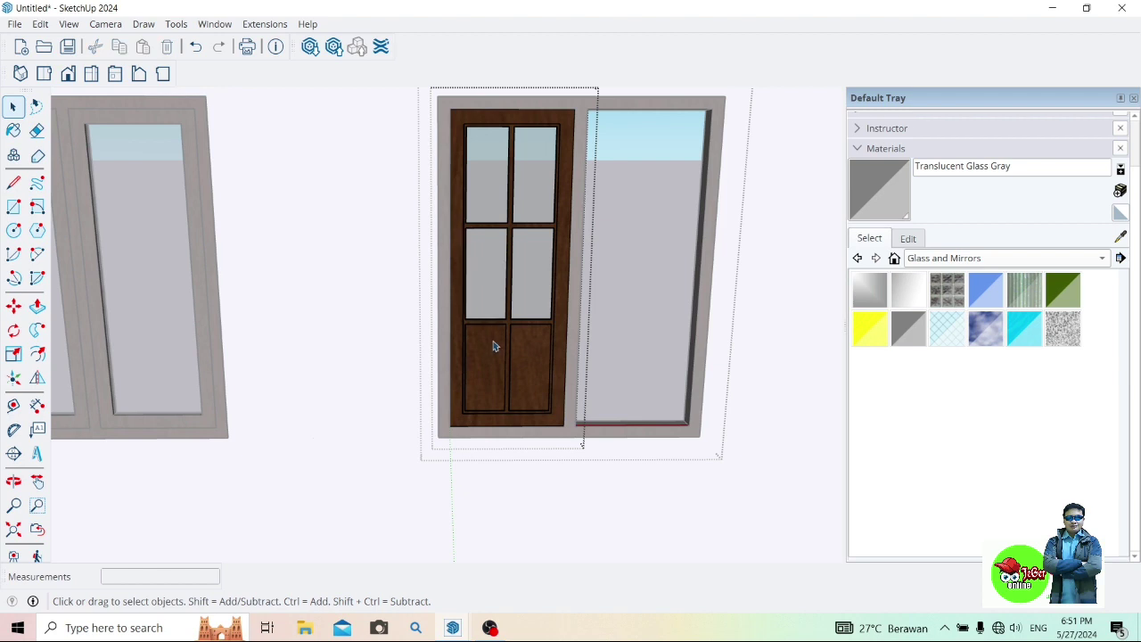
{"action": "key", "text": "Delete"}
{"action": "left_click", "coordinate": [519, 340]}
{"action": "key", "text": "Delete"}
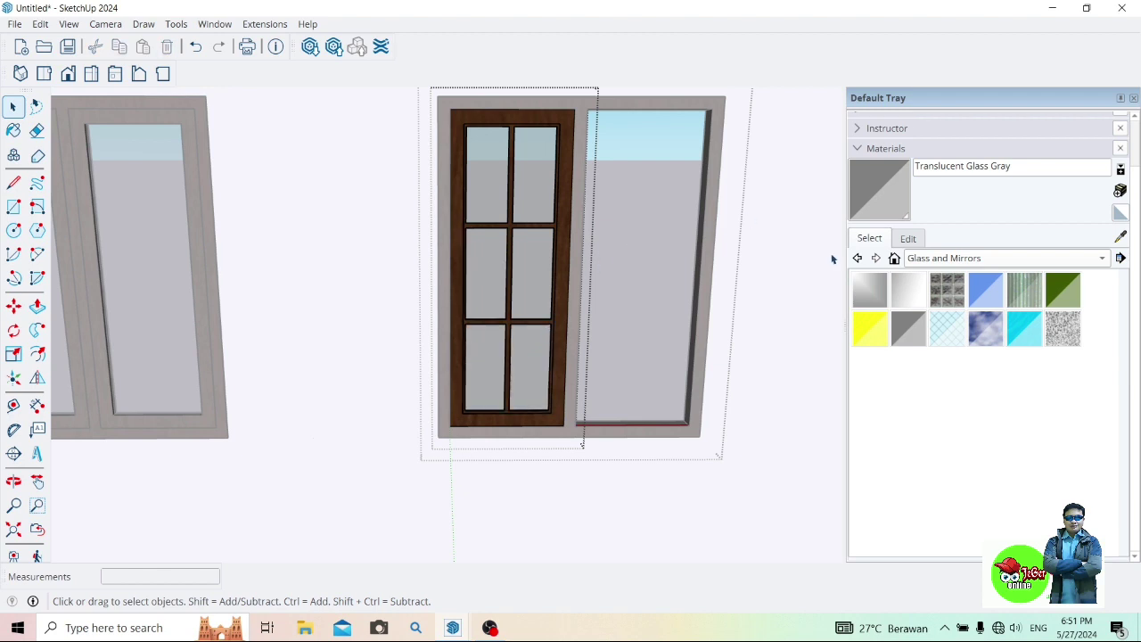
{"action": "left_click", "coordinate": [901, 330]}
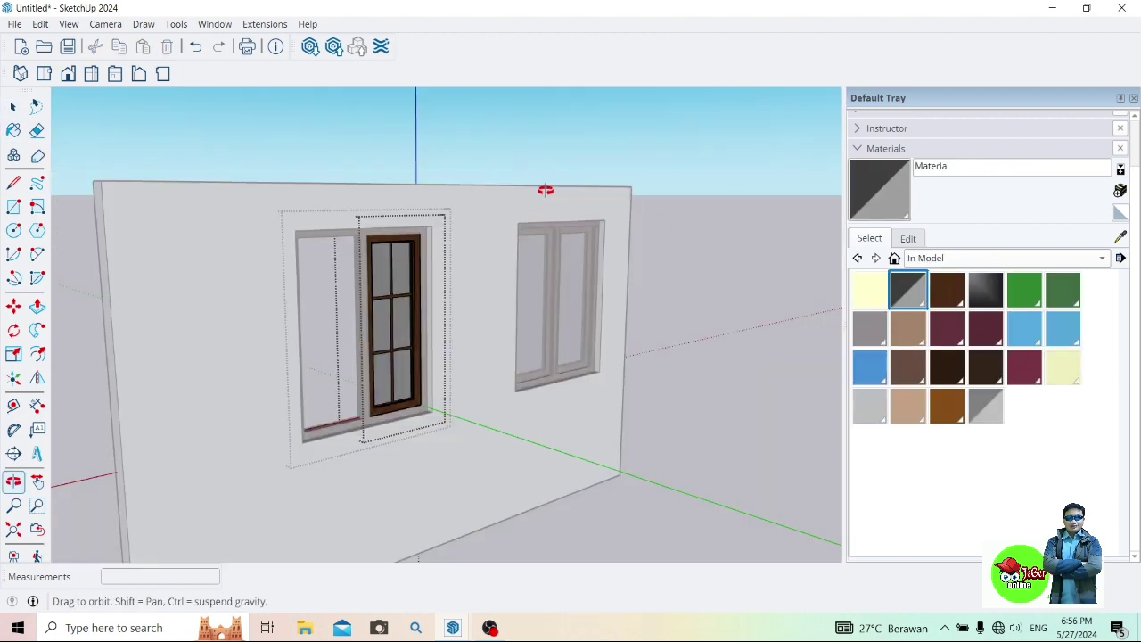
{"action": "mouse_move", "coordinate": [542, 188]}
{"action": "middle_mouse_down"}
{"action": "mouse_move", "coordinate": [547, 198]}
{"action": "mouse_move", "coordinate": [414, 389]}
{"action": "middle_mouse_up"}
{"action": "mouse_move", "coordinate": [414, 389]}
{"action": "left_mouse_down"}
{"action": "mouse_move", "coordinate": [422, 341]}
{"action": "mouse_move", "coordinate": [437, 361]}
{"action": "left_mouse_up"}
Copy the six-pane left sash into the right half of the brown window's frame
{"action": "left_click", "coordinate": [13, 483]}
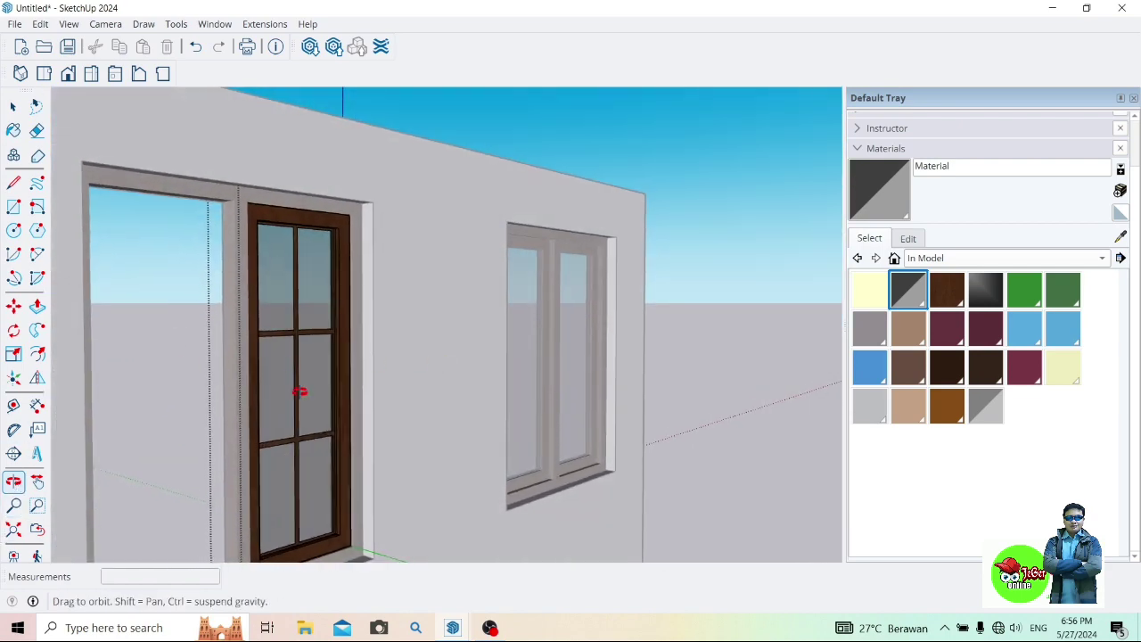
{"action": "mouse_move", "coordinate": [301, 390]}
{"action": "left_mouse_down"}
{"action": "mouse_move", "coordinate": [301, 219]}
{"action": "mouse_move", "coordinate": [344, 262]}
{"action": "mouse_move", "coordinate": [636, 308]}
{"action": "mouse_move", "coordinate": [642, 253]}
{"action": "mouse_move", "coordinate": [609, 312]}
{"action": "mouse_move", "coordinate": [588, 320]}
{"action": "mouse_move", "coordinate": [369, 353]}
{"action": "left_mouse_up"}
{"action": "left_click", "coordinate": [36, 482]}
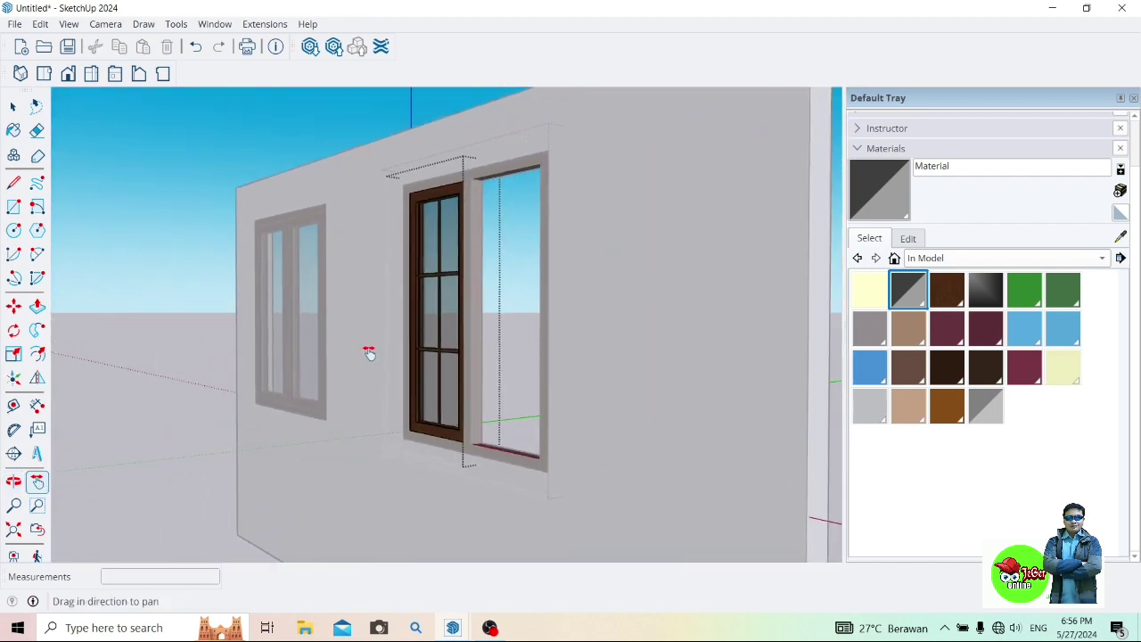
{"action": "left_click", "coordinate": [14, 483]}
{"action": "mouse_move", "coordinate": [84, 478]}
{"action": "left_mouse_down"}
{"action": "mouse_move", "coordinate": [392, 438]}
{"action": "mouse_move", "coordinate": [384, 488]}
{"action": "left_mouse_up"}
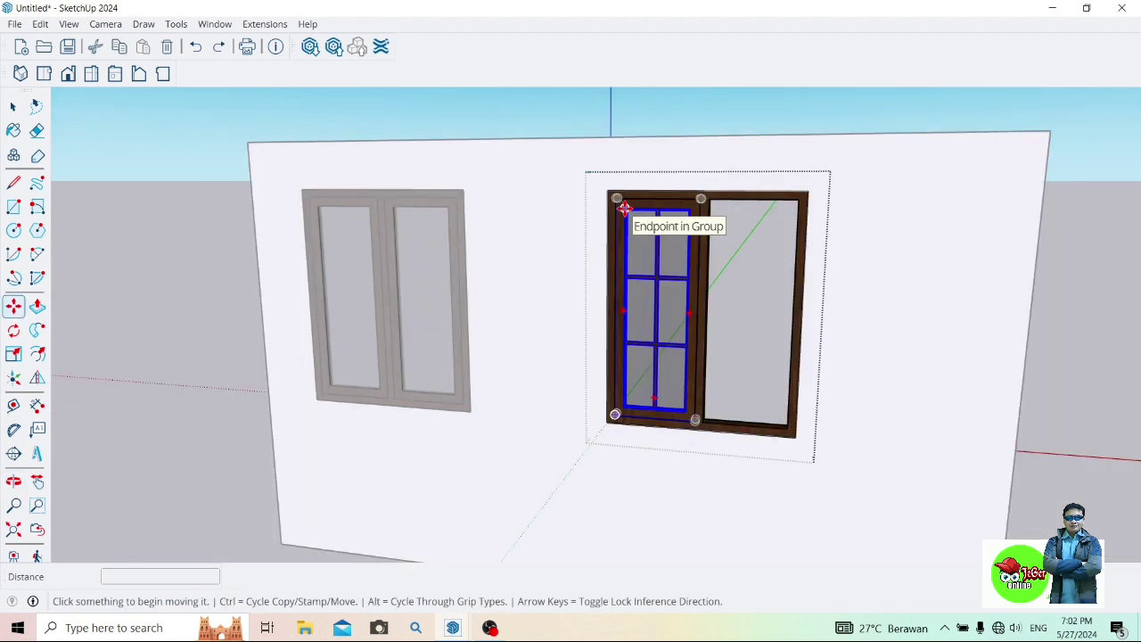
{"action": "key", "text": "ctrl"}
{"action": "left_click", "coordinate": [625, 208]}
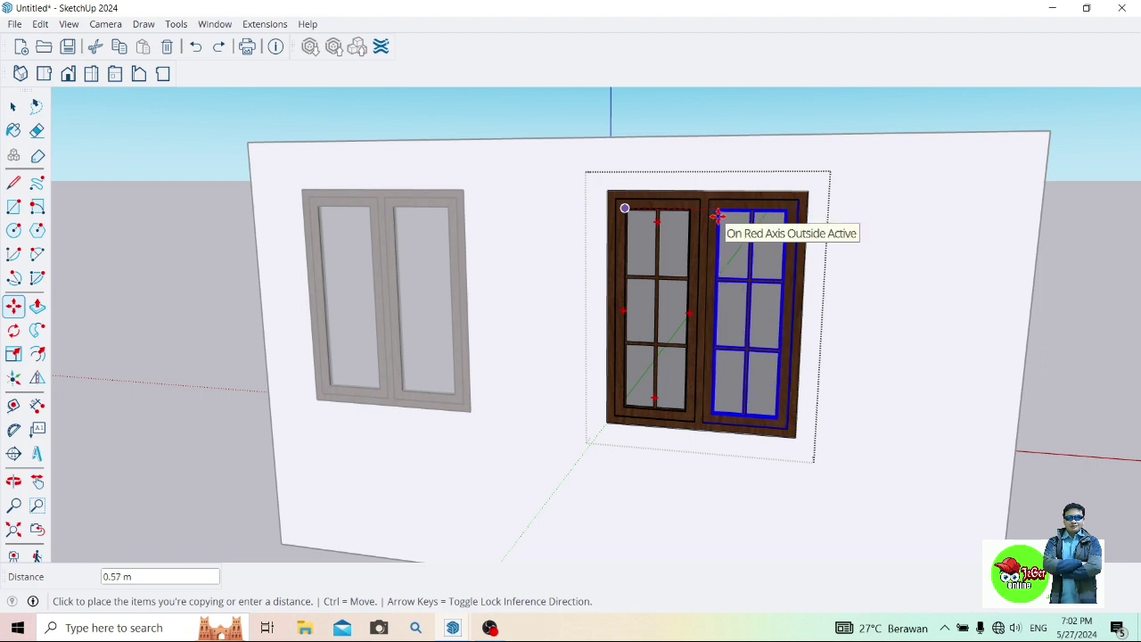
{"action": "left_click", "coordinate": [718, 216]}
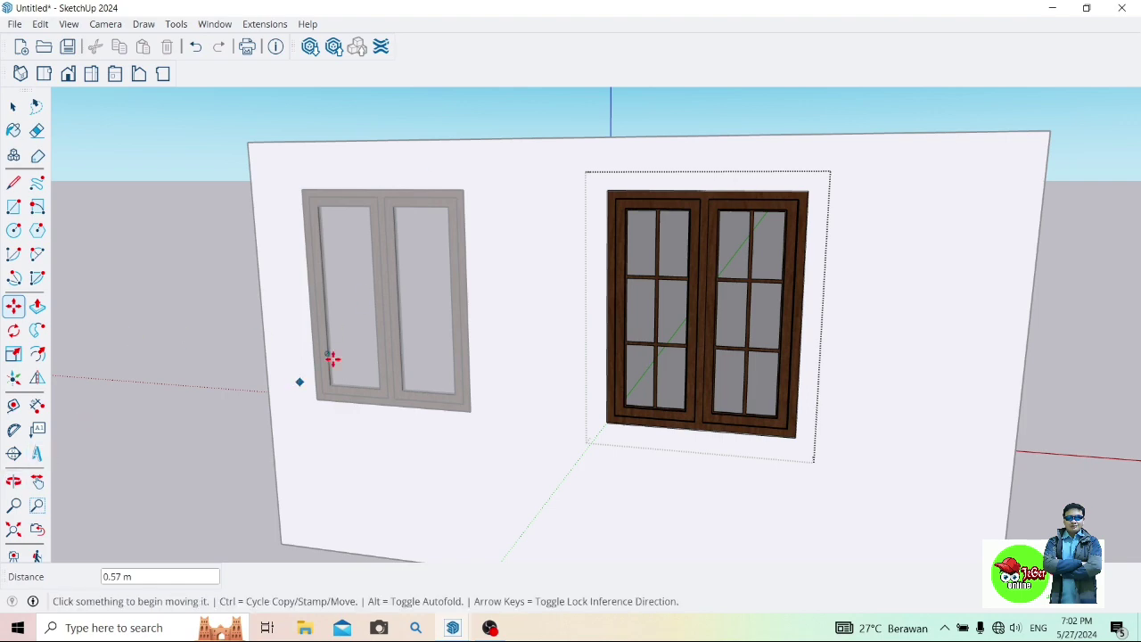
{"action": "left_click", "coordinate": [13, 481]}
{"action": "mouse_move", "coordinate": [300, 420]}
{"action": "left_mouse_down"}
{"action": "mouse_move", "coordinate": [883, 349]}
{"action": "mouse_move", "coordinate": [600, 351]}
{"action": "mouse_move", "coordinate": [782, 374]}
{"action": "mouse_move", "coordinate": [883, 330]}
{"action": "mouse_move", "coordinate": [863, 301]}
{"action": "mouse_move", "coordinate": [861, 322]}
{"action": "left_mouse_up"}
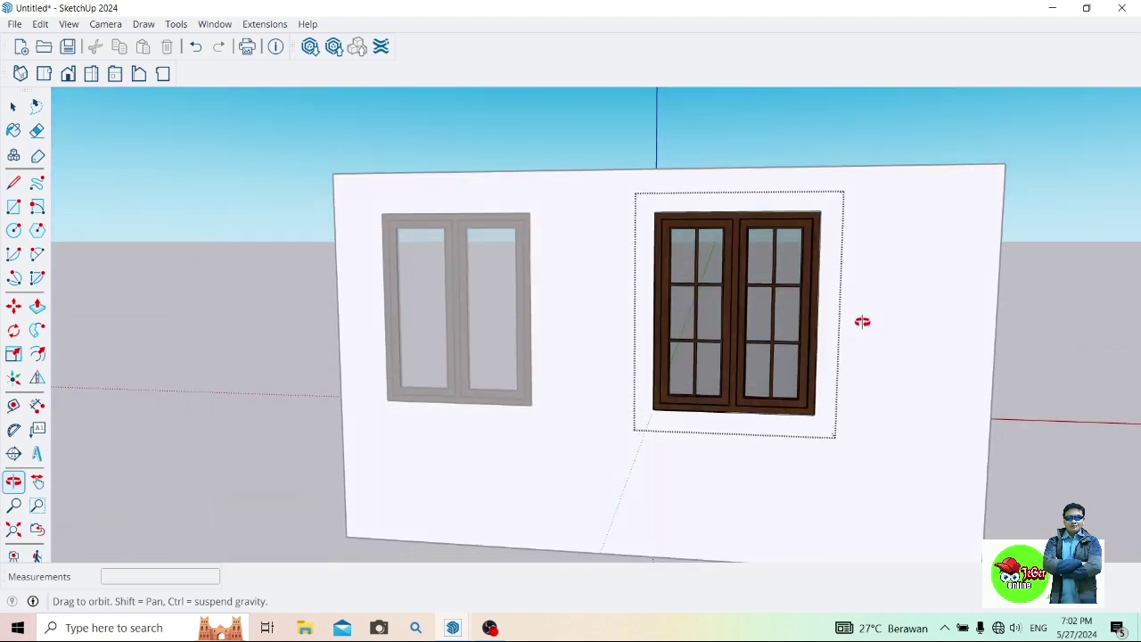
{"action": "left_click", "coordinate": [12, 106]}
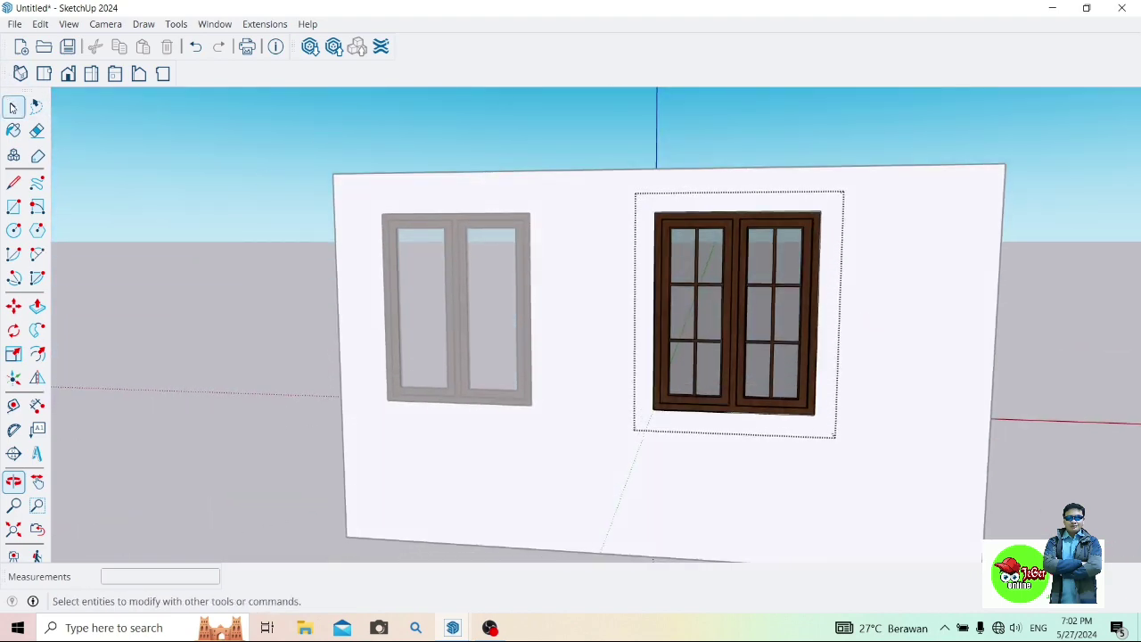
{"action": "left_click", "coordinate": [687, 230]}
{"action": "scroll", "coordinate": [676, 357], "scroll_direction": "up", "scroll_amount": 3}
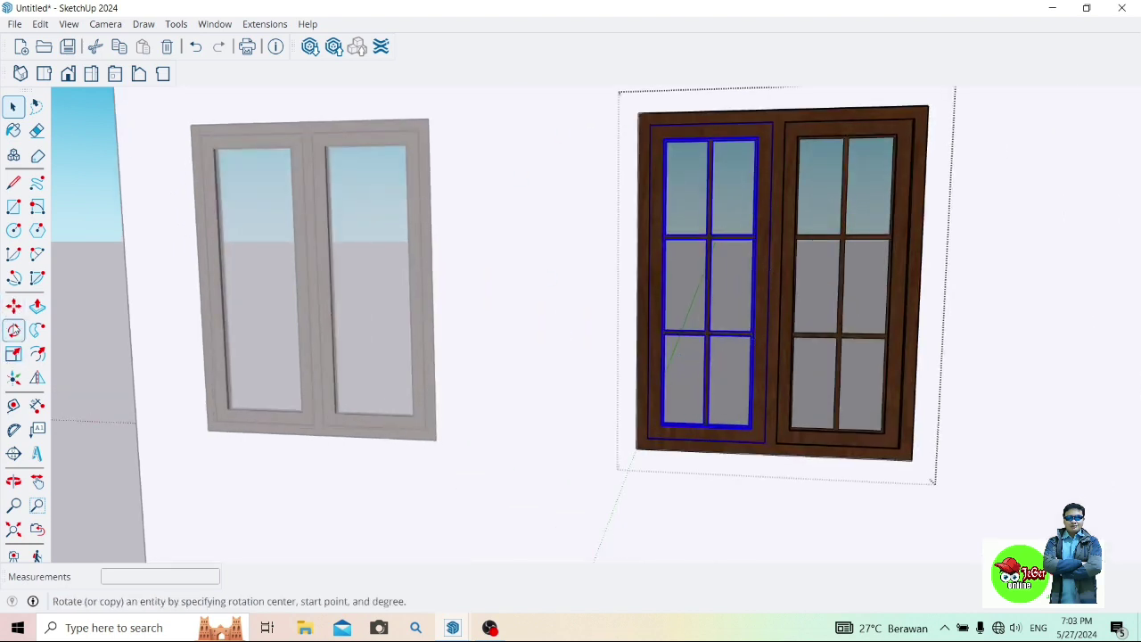
{"action": "left_click", "coordinate": [14, 330]}
{"action": "key", "text": "Up"}
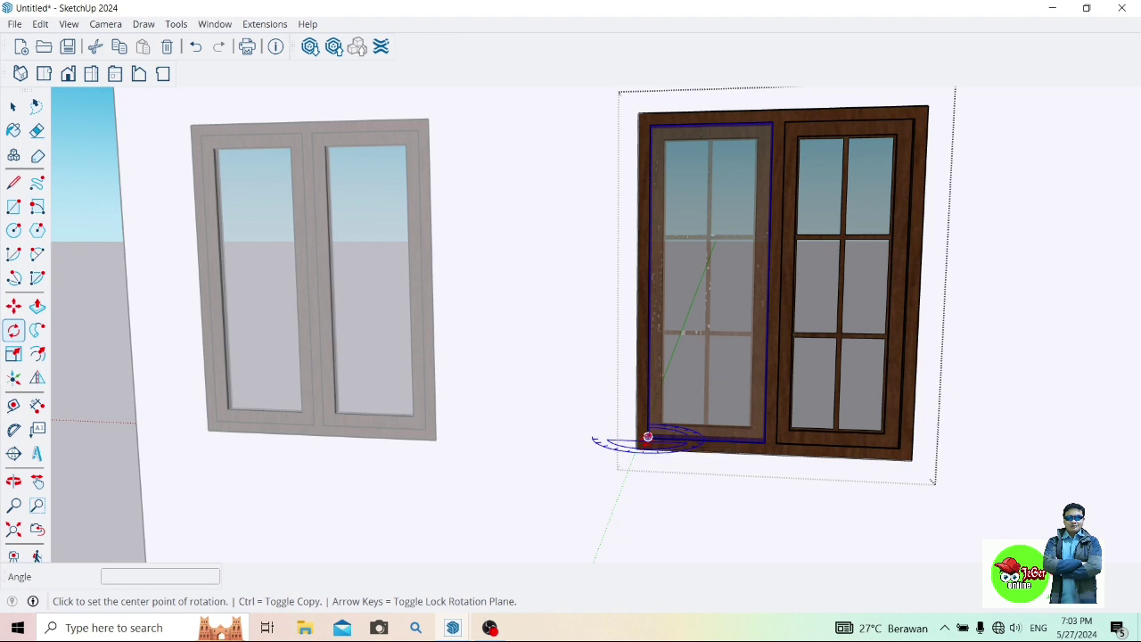
{"action": "left_click", "coordinate": [647, 436]}
{"action": "left_click", "coordinate": [765, 442]}
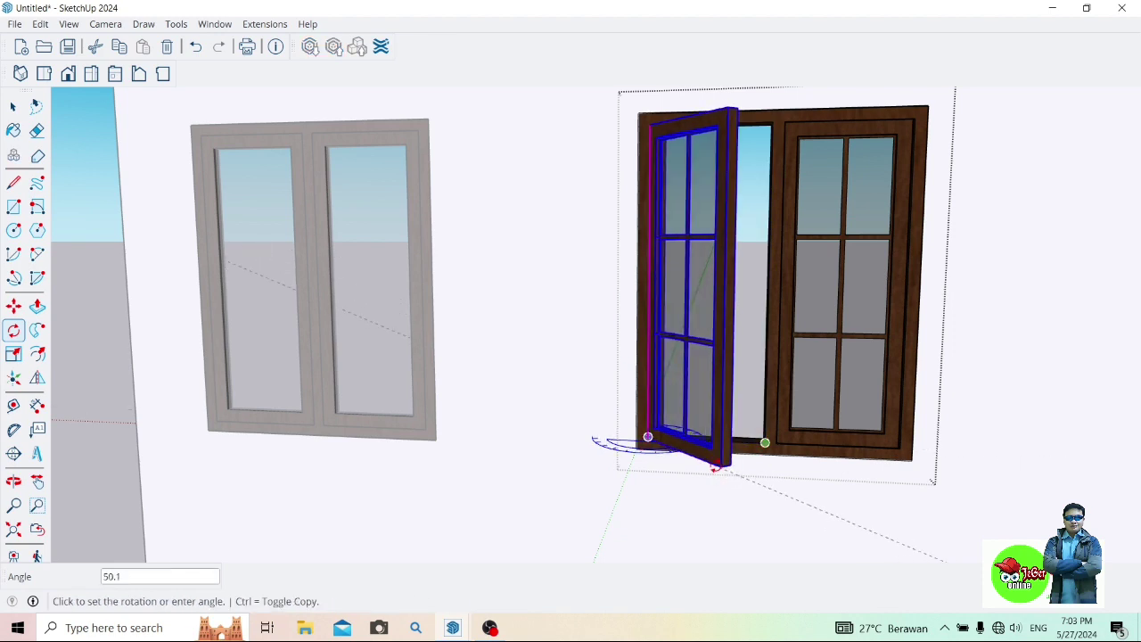
{"action": "left_click", "coordinate": [715, 465]}
{"action": "left_click", "coordinate": [13, 106]}
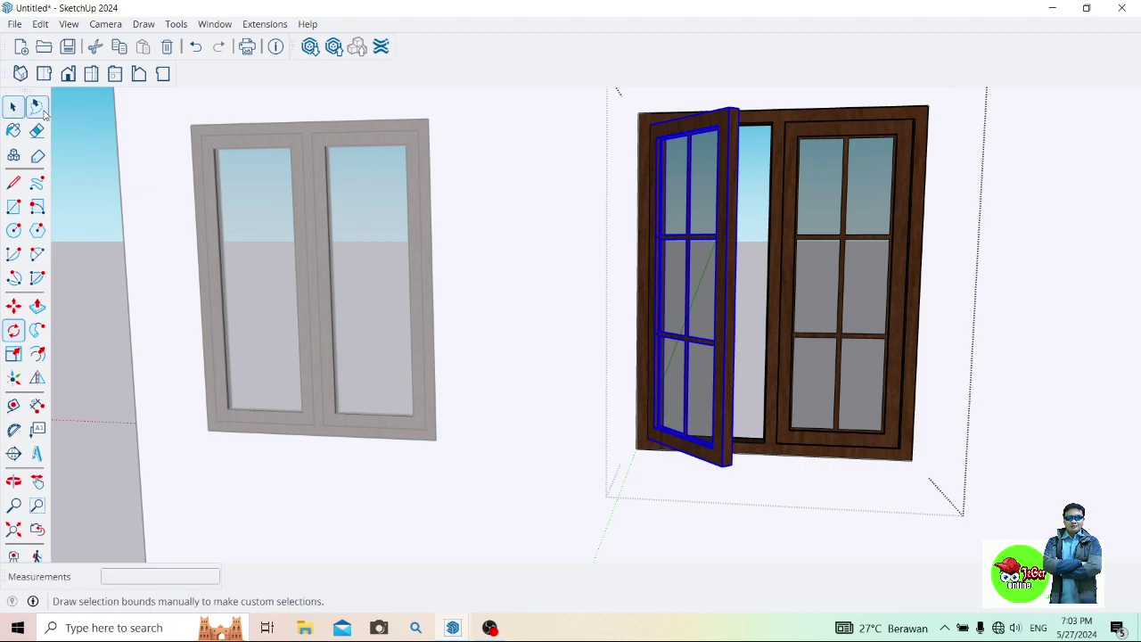
{"action": "left_click", "coordinate": [552, 228]}
{"action": "left_click", "coordinate": [14, 481]}
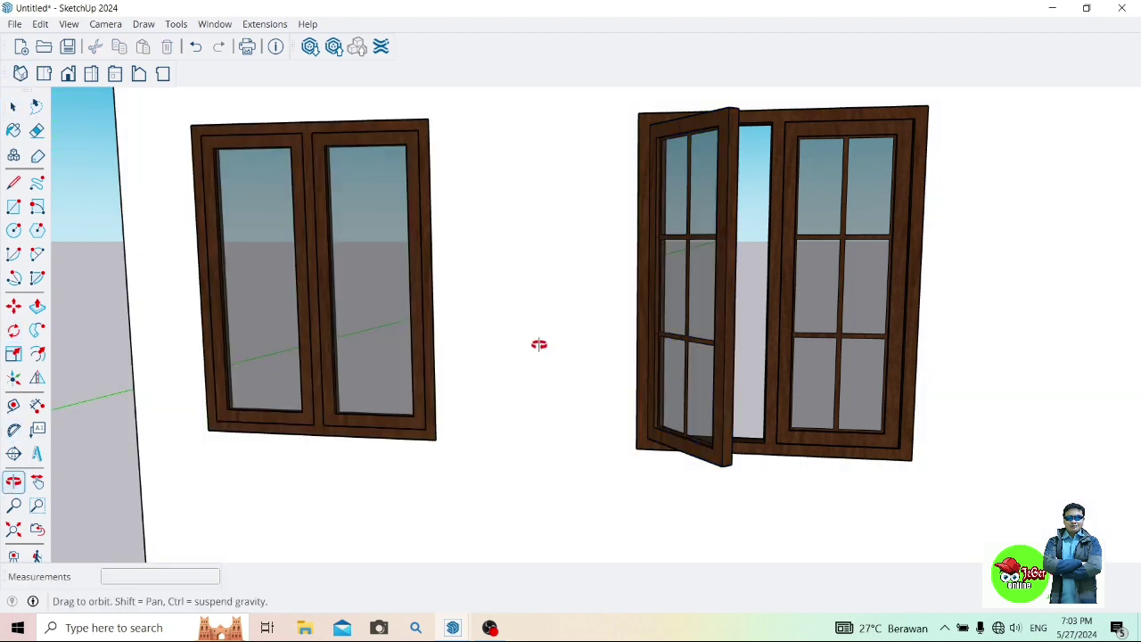
{"action": "mouse_move", "coordinate": [538, 344]}
{"action": "left_mouse_down"}
{"action": "mouse_move", "coordinate": [386, 300]}
{"action": "mouse_move", "coordinate": [710, 347]}
{"action": "mouse_move", "coordinate": [589, 272]}
{"action": "left_mouse_up"}
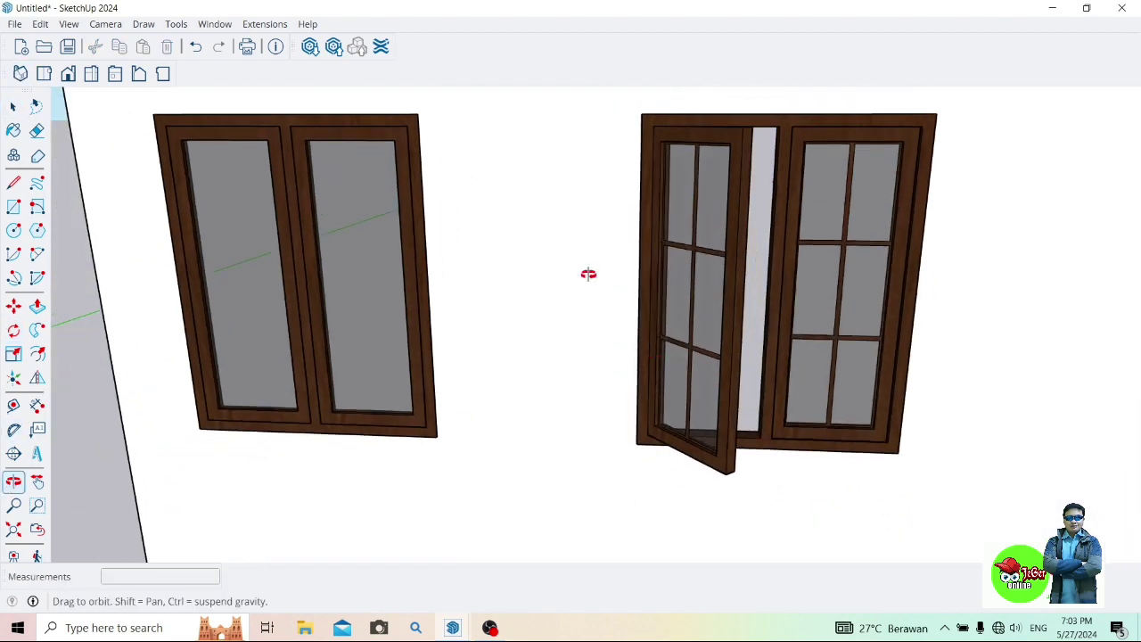
{"action": "left_click", "coordinate": [196, 46]}
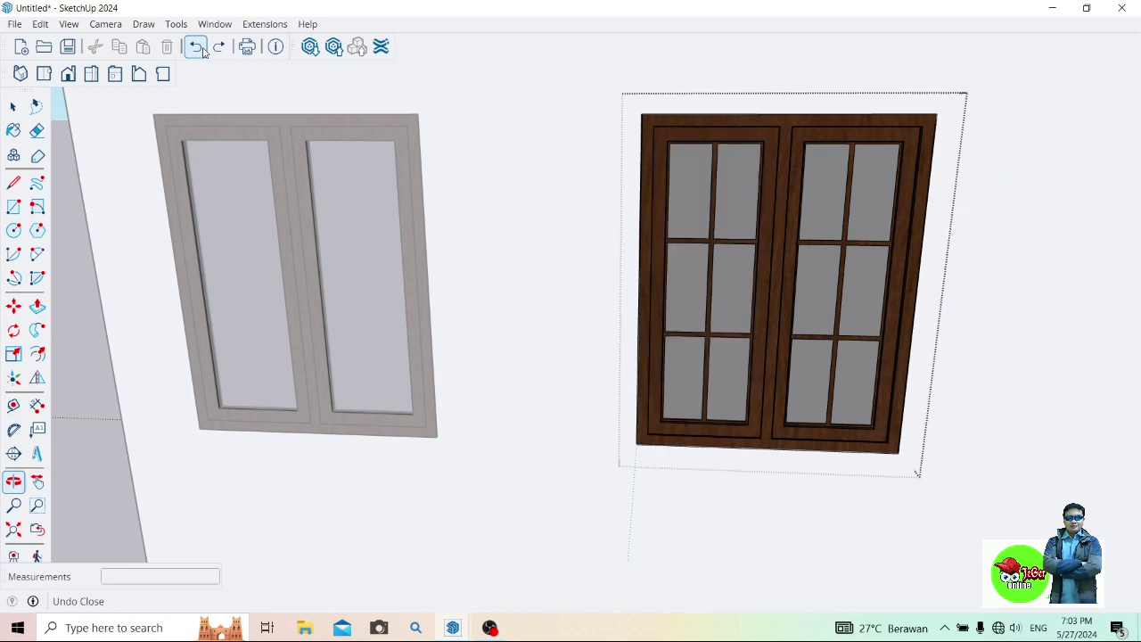
Tilt the six-pane window's left sash open 10° about its top edge
{"action": "left_click", "coordinate": [14, 330]}
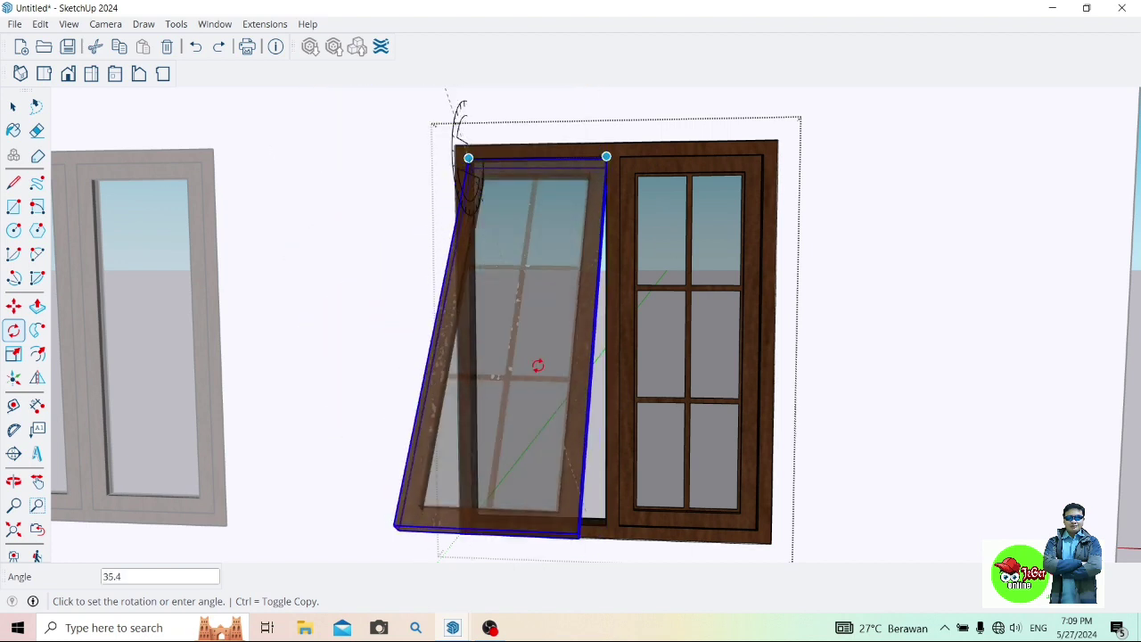
{"action": "type", "text": "10"}
{"action": "key", "text": "Return"}
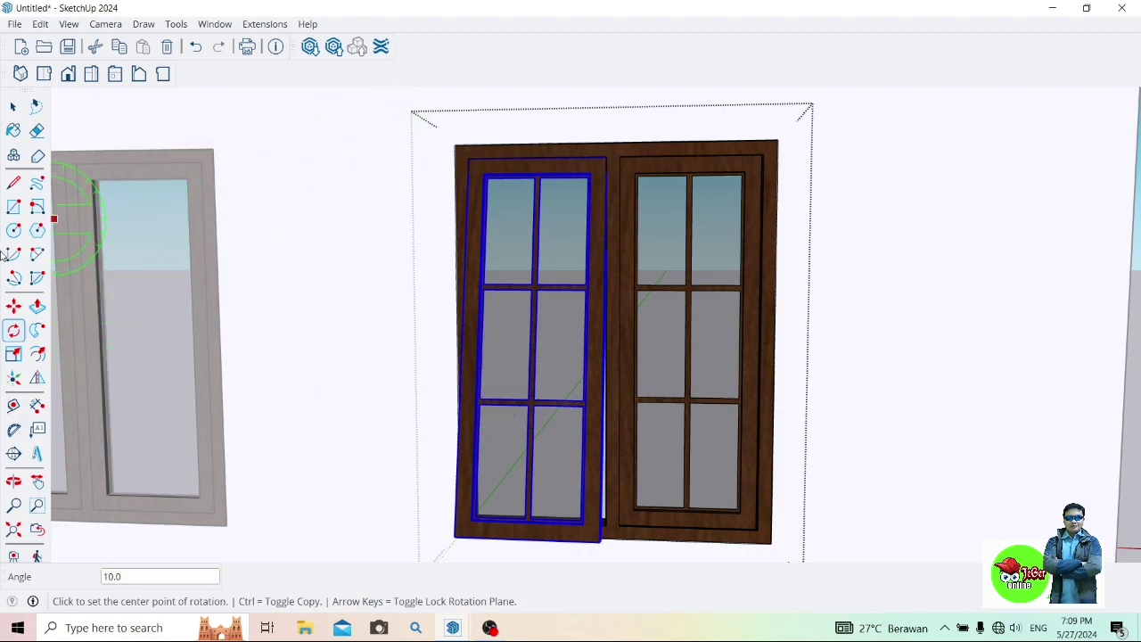
{"action": "left_click", "coordinate": [13, 481]}
{"action": "mouse_move", "coordinate": [234, 344]}
{"action": "left_mouse_down"}
{"action": "mouse_move", "coordinate": [62, 244]}
{"action": "mouse_move", "coordinate": [535, 330]}
{"action": "mouse_move", "coordinate": [729, 293]}
{"action": "left_mouse_up"}
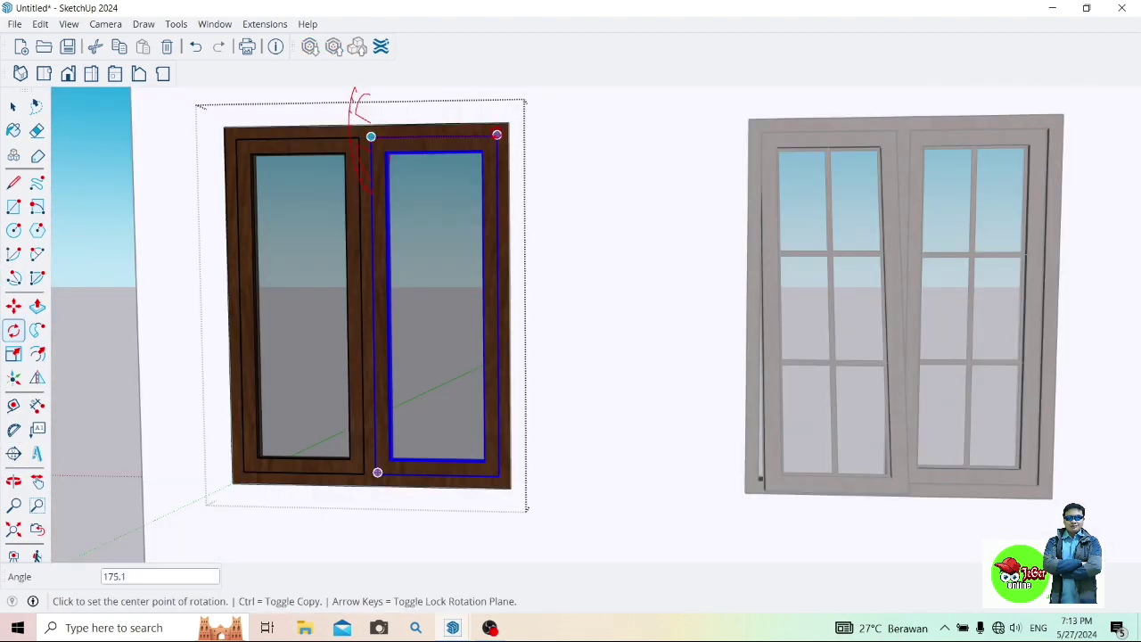
Tilt the plain window's right sash open 10° about its top edge
{"action": "left_click_drag", "start_coordinate": [371, 136], "coordinate": [496, 135]}
{"action": "left_click", "coordinate": [378, 473]}
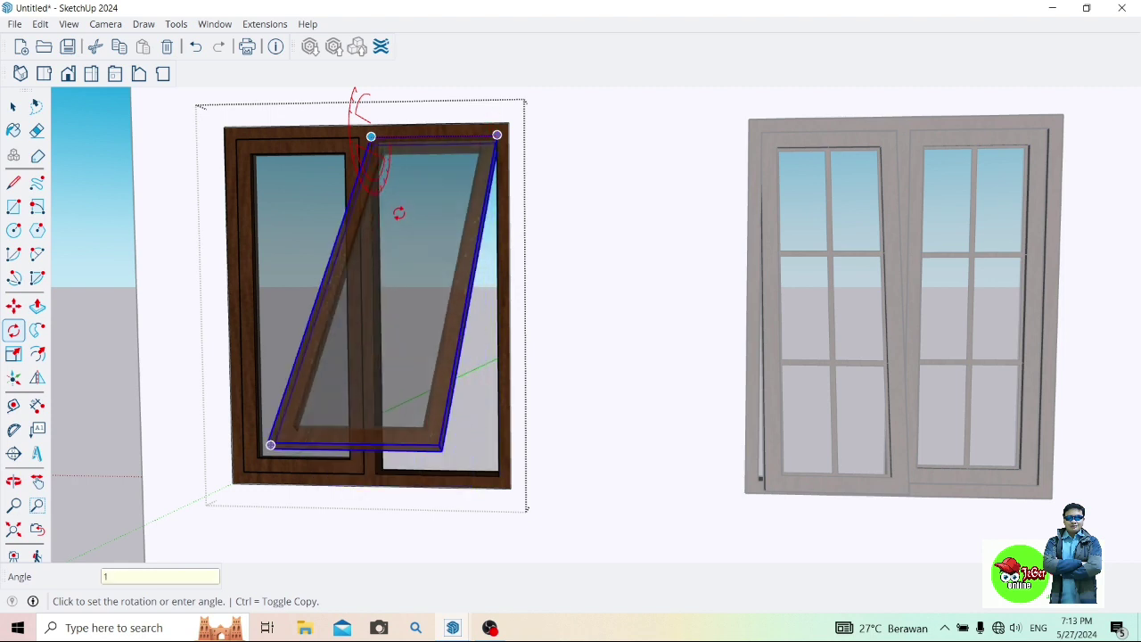
{"action": "type", "text": "0"}
{"action": "key", "text": "Return"}
{"action": "left_click", "coordinate": [13, 106]}
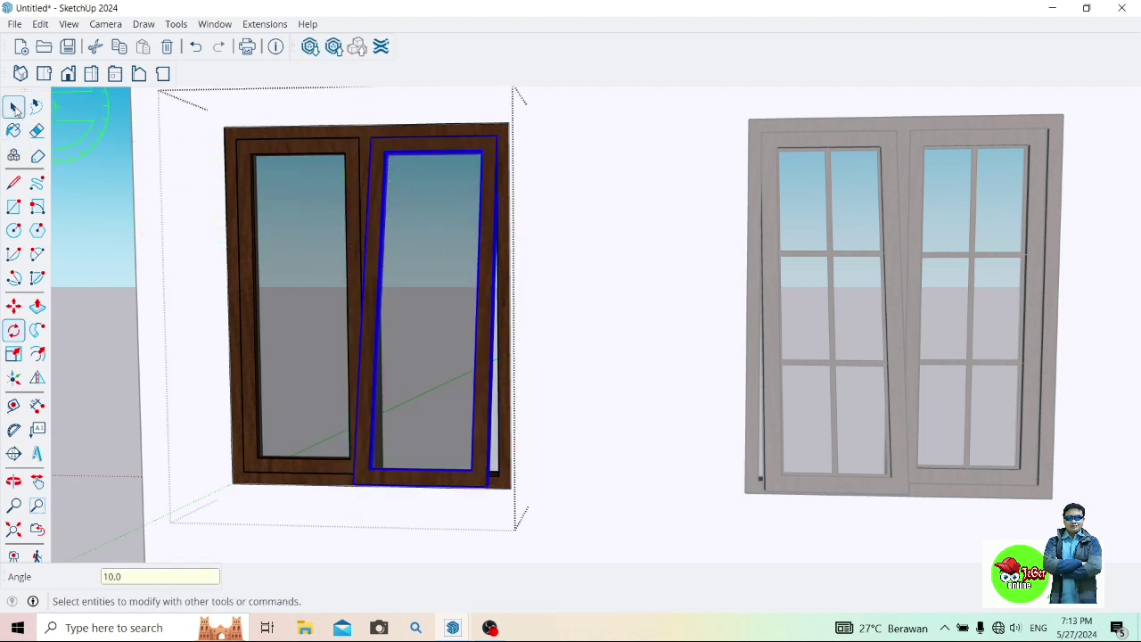
{"action": "left_click", "coordinate": [80, 242]}
{"action": "left_click", "coordinate": [13, 481]}
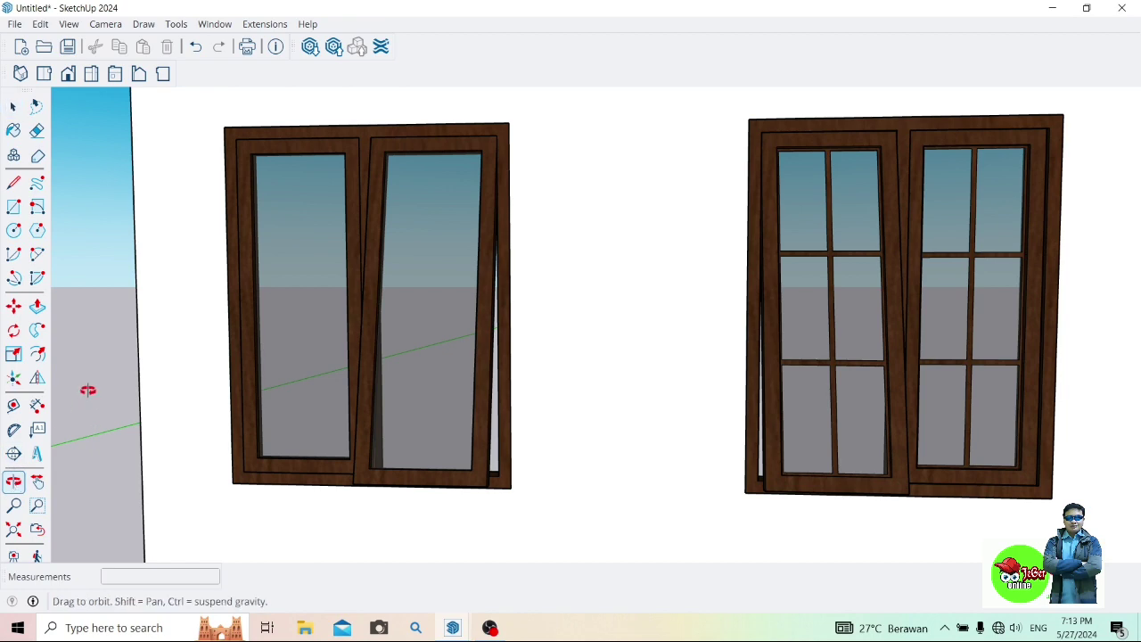
{"action": "mouse_move", "coordinate": [90, 390]}
{"action": "left_mouse_down"}
{"action": "mouse_move", "coordinate": [288, 390]}
{"action": "mouse_move", "coordinate": [142, 369]}
{"action": "mouse_move", "coordinate": [165, 374]}
{"action": "left_mouse_up"}
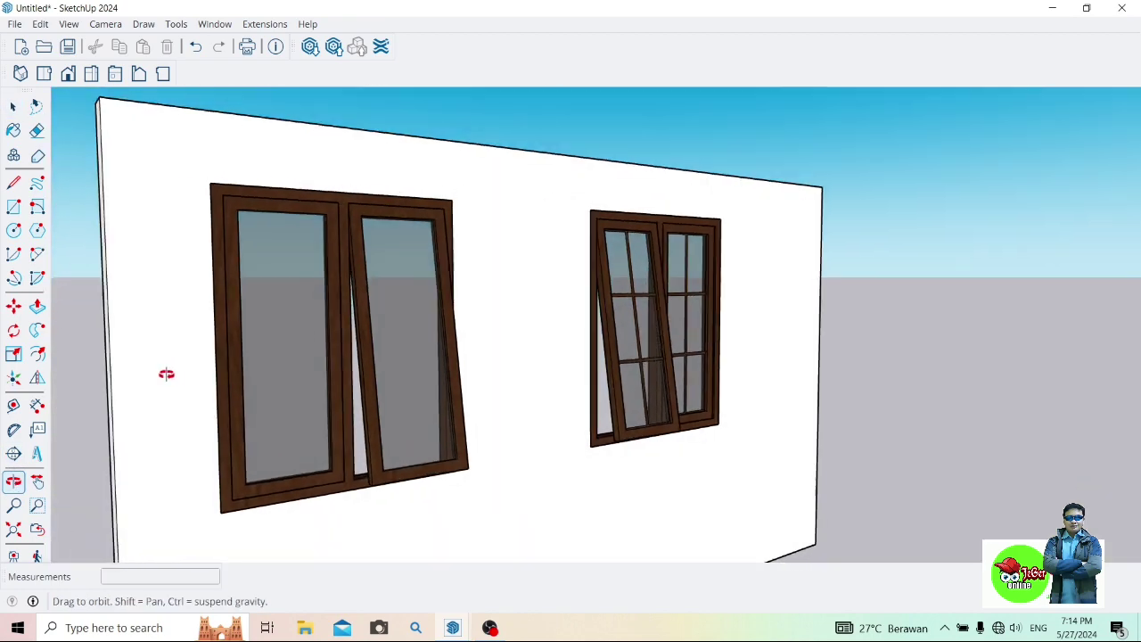
Select the plain glazed window in the wall from a frontal view
{"action": "scroll", "coordinate": [110, 443], "scroll_direction": "down", "scroll_amount": 2}
{"action": "left_click", "coordinate": [14, 482]}
{"action": "mouse_move", "coordinate": [133, 446]}
{"action": "left_mouse_down"}
{"action": "mouse_move", "coordinate": [293, 427]}
{"action": "mouse_move", "coordinate": [230, 357]}
{"action": "mouse_move", "coordinate": [165, 400]}
{"action": "mouse_move", "coordinate": [128, 409]}
{"action": "left_mouse_up"}
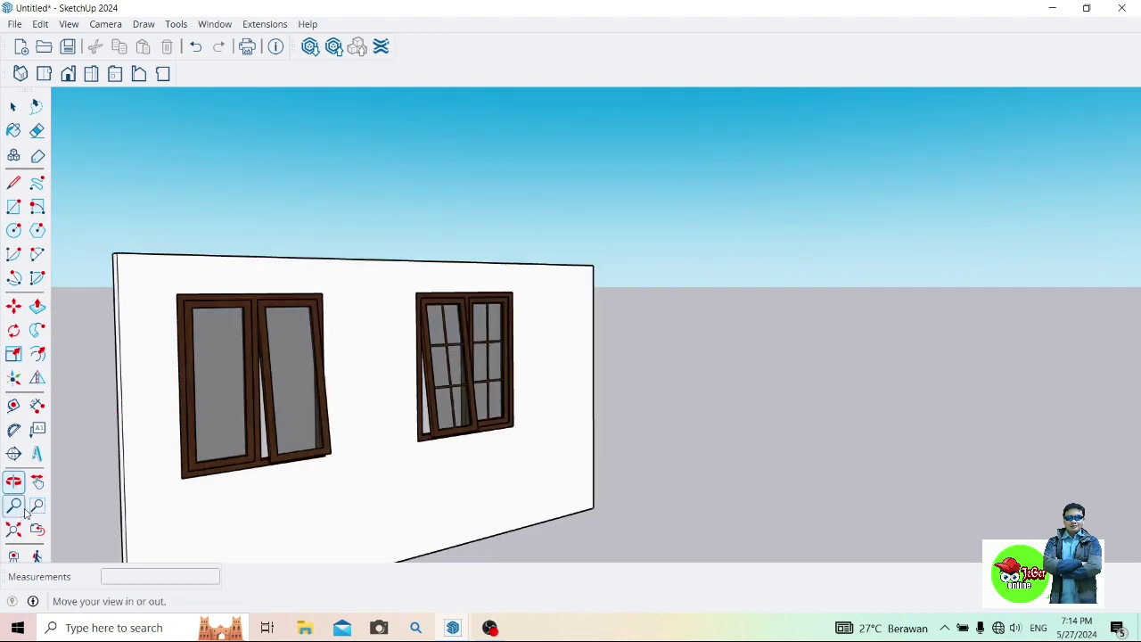
{"action": "mouse_move", "coordinate": [219, 401]}
{"action": "left_mouse_down"}
{"action": "mouse_move", "coordinate": [400, 262]}
{"action": "mouse_move", "coordinate": [380, 285]}
{"action": "mouse_move", "coordinate": [509, 262]}
{"action": "mouse_move", "coordinate": [733, 257]}
{"action": "left_mouse_up"}
{"action": "left_click", "coordinate": [13, 481]}
{"action": "mouse_move", "coordinate": [267, 446]}
{"action": "left_mouse_down"}
{"action": "mouse_move", "coordinate": [300, 449]}
{"action": "mouse_move", "coordinate": [193, 454]}
{"action": "mouse_move", "coordinate": [165, 443]}
{"action": "left_mouse_up"}
{"action": "left_click", "coordinate": [13, 106]}
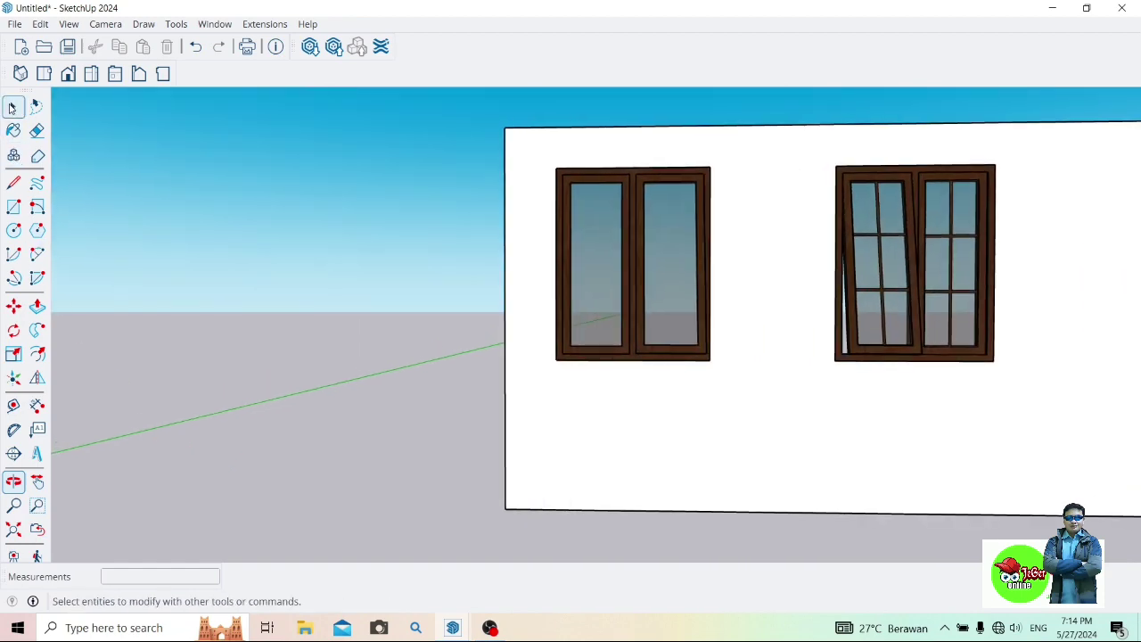
{"action": "left_click", "coordinate": [572, 168]}
{"action": "left_click", "coordinate": [568, 179]}
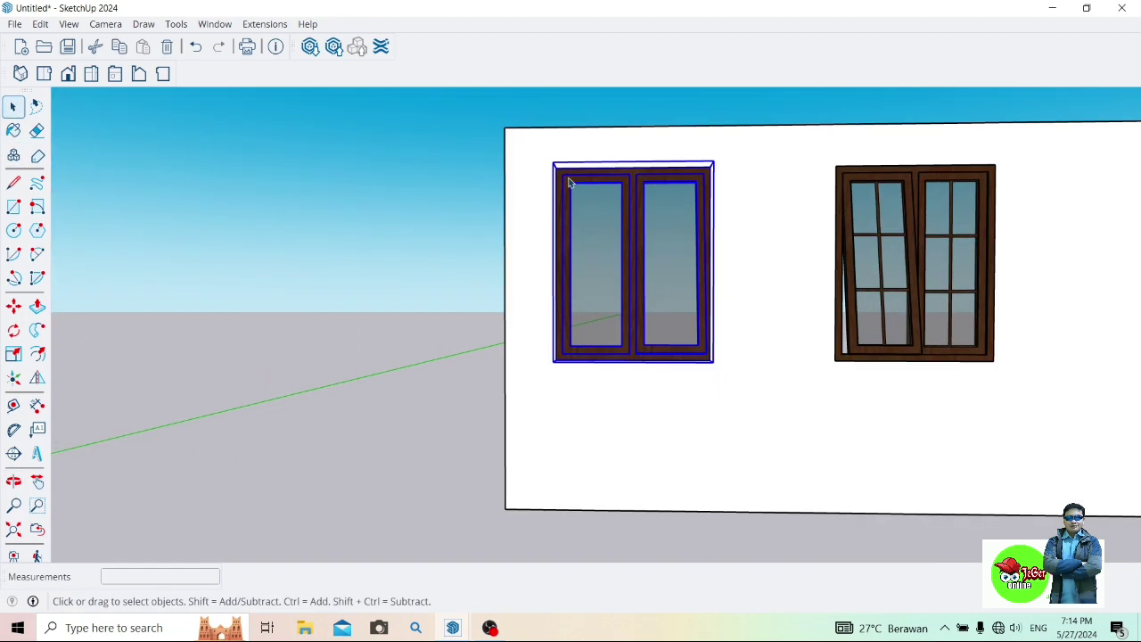
Move the plain window out of the wall to its left
{"action": "left_click", "coordinate": [13, 306]}
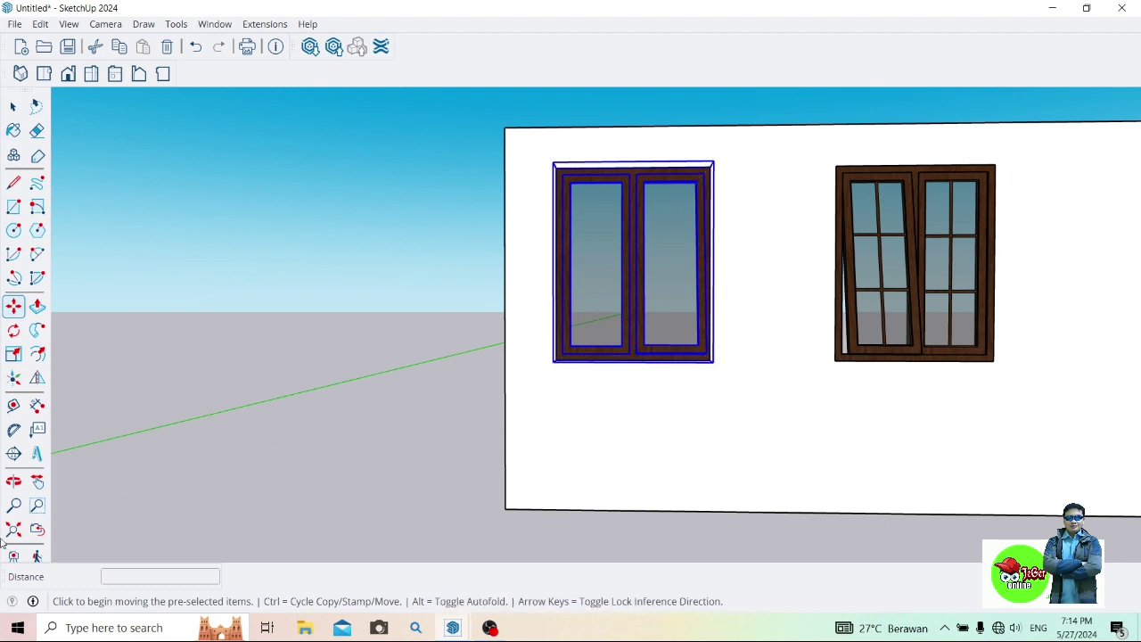
{"action": "left_click", "coordinate": [14, 481]}
{"action": "left_click_drag", "start_coordinate": [204, 428], "coordinate": [184, 455]}
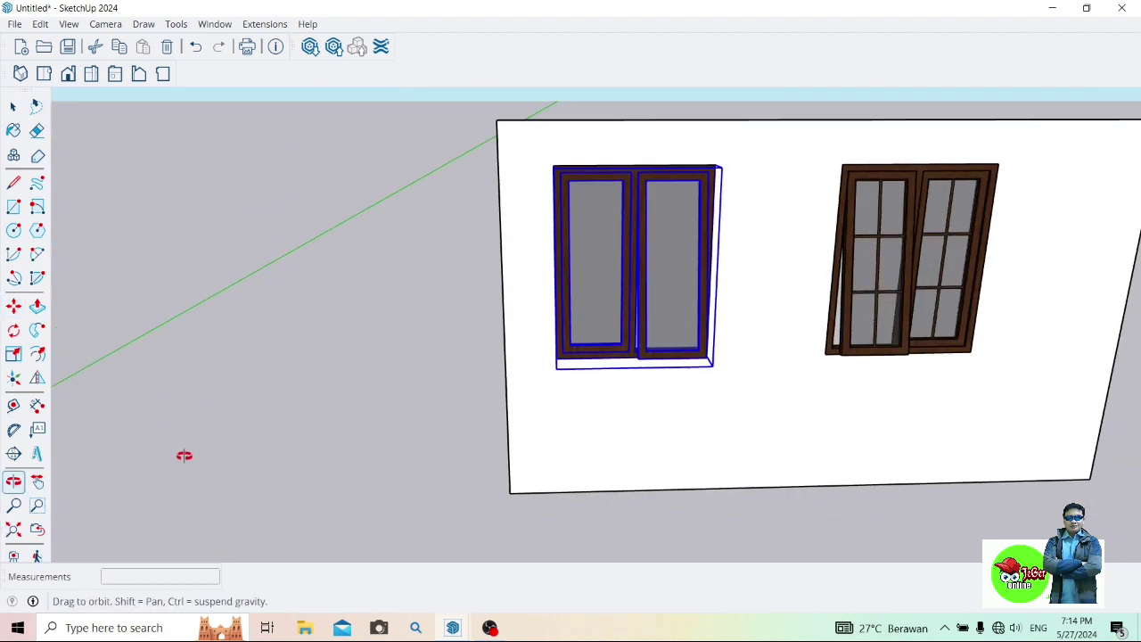
{"action": "left_click", "coordinate": [13, 308]}
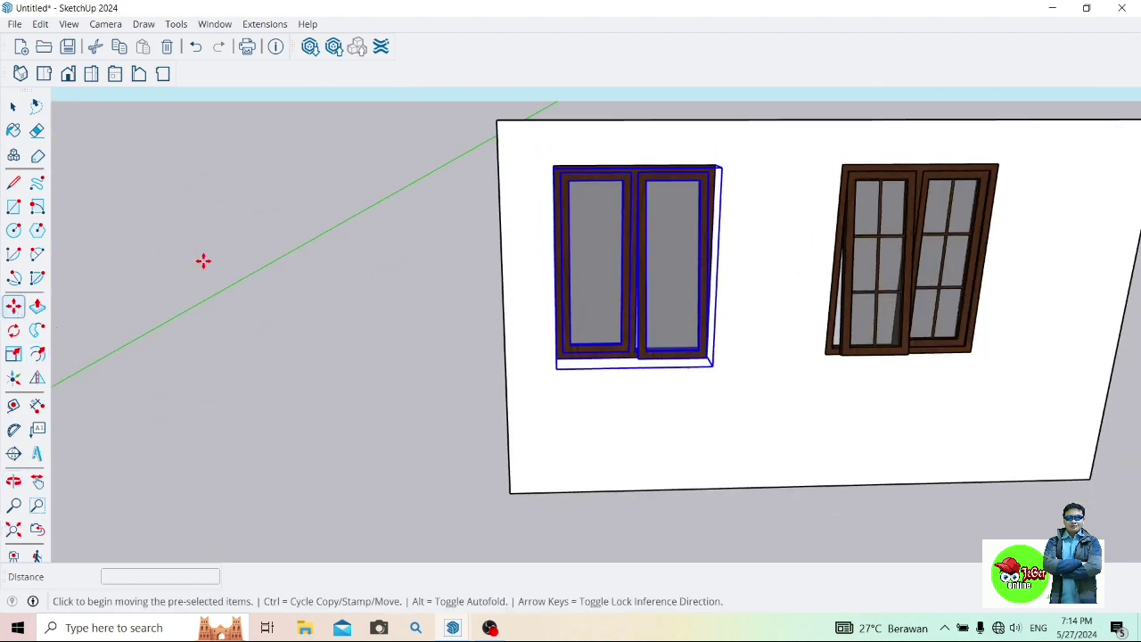
{"action": "left_click", "coordinate": [554, 171]}
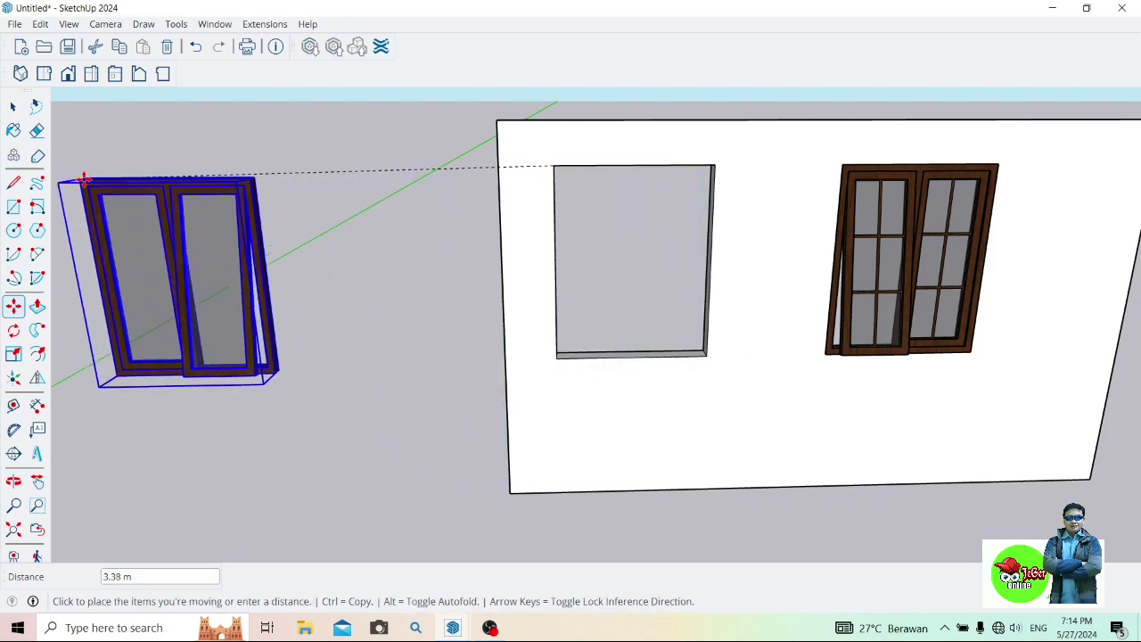
{"action": "left_click", "coordinate": [94, 183]}
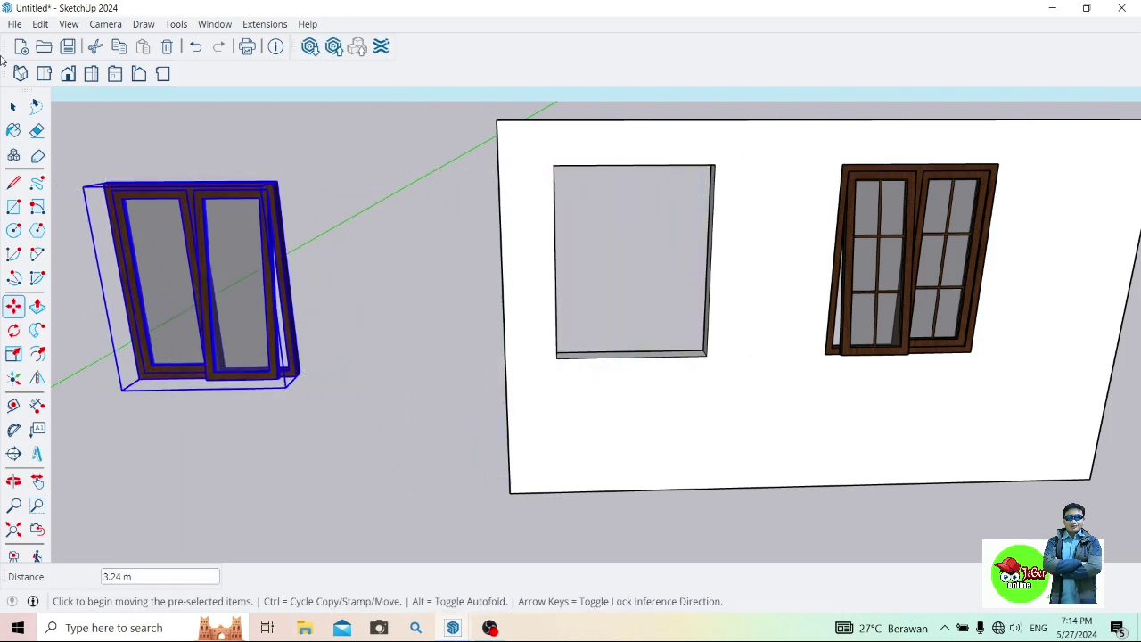
Move the gridded window out of the wall to the lower left
{"action": "left_click", "coordinate": [12, 106]}
{"action": "left_click", "coordinate": [853, 178]}
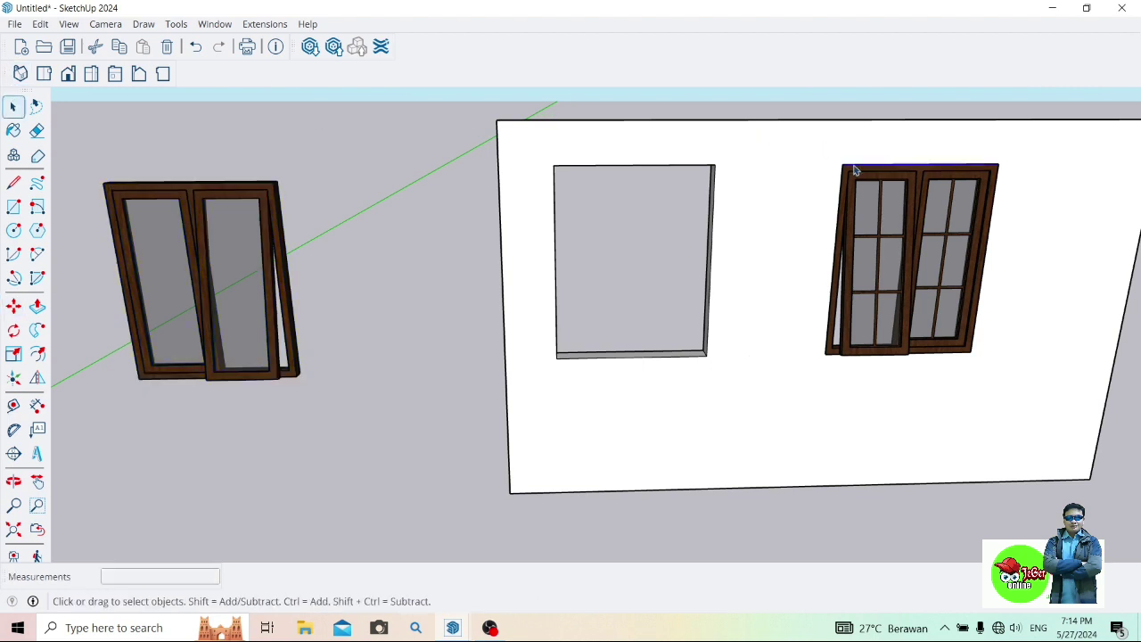
{"action": "left_click", "coordinate": [13, 305]}
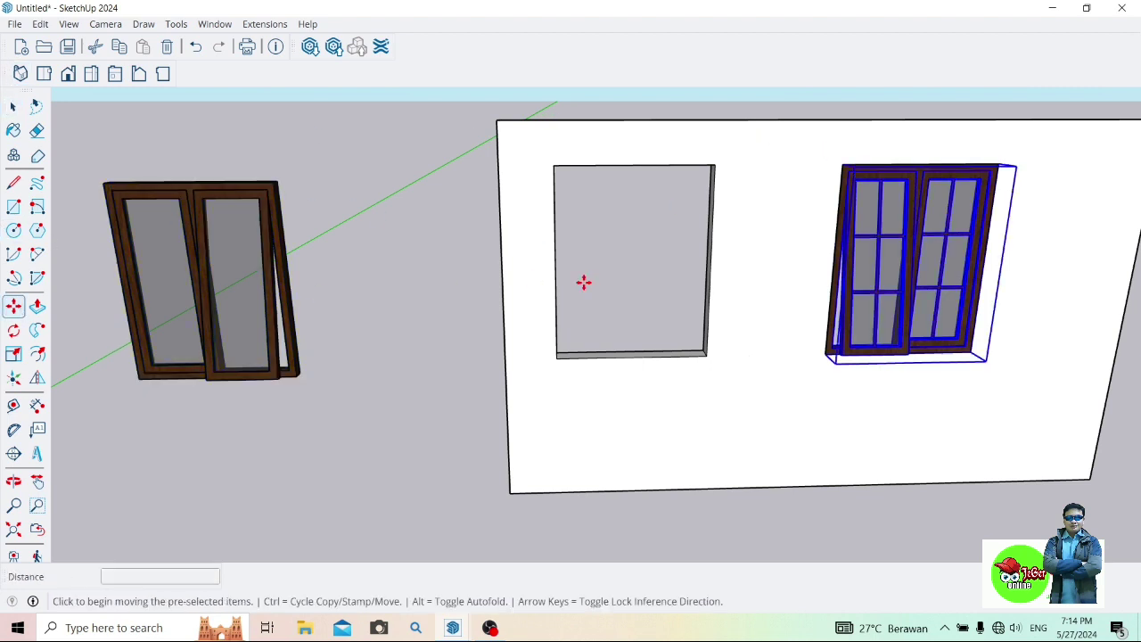
{"action": "left_click", "coordinate": [850, 169]}
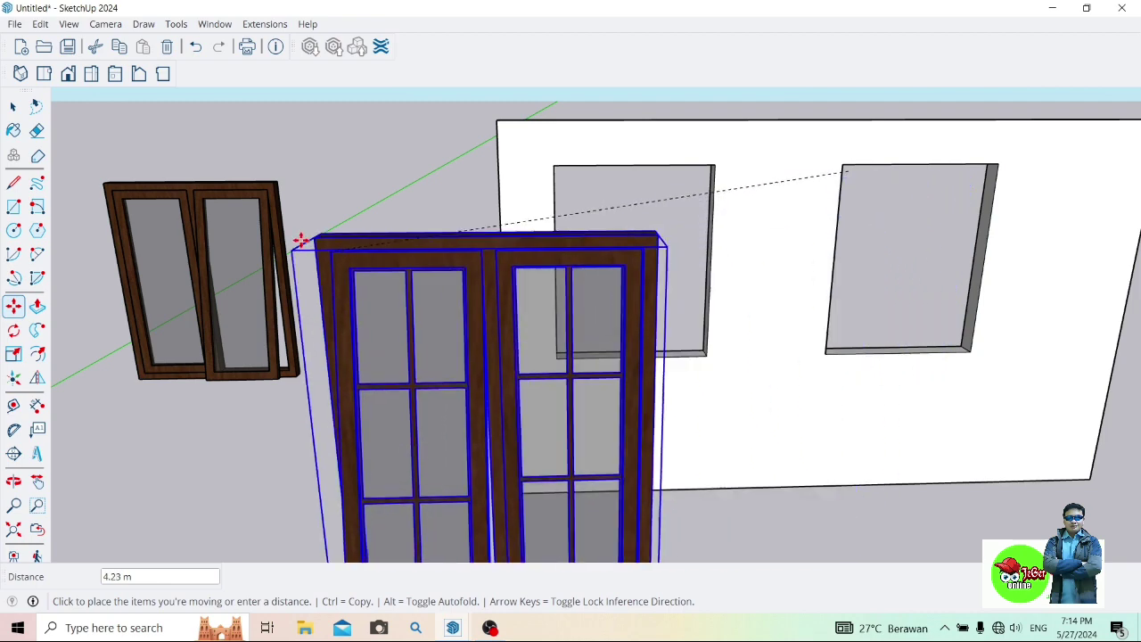
{"action": "left_click", "coordinate": [279, 229]}
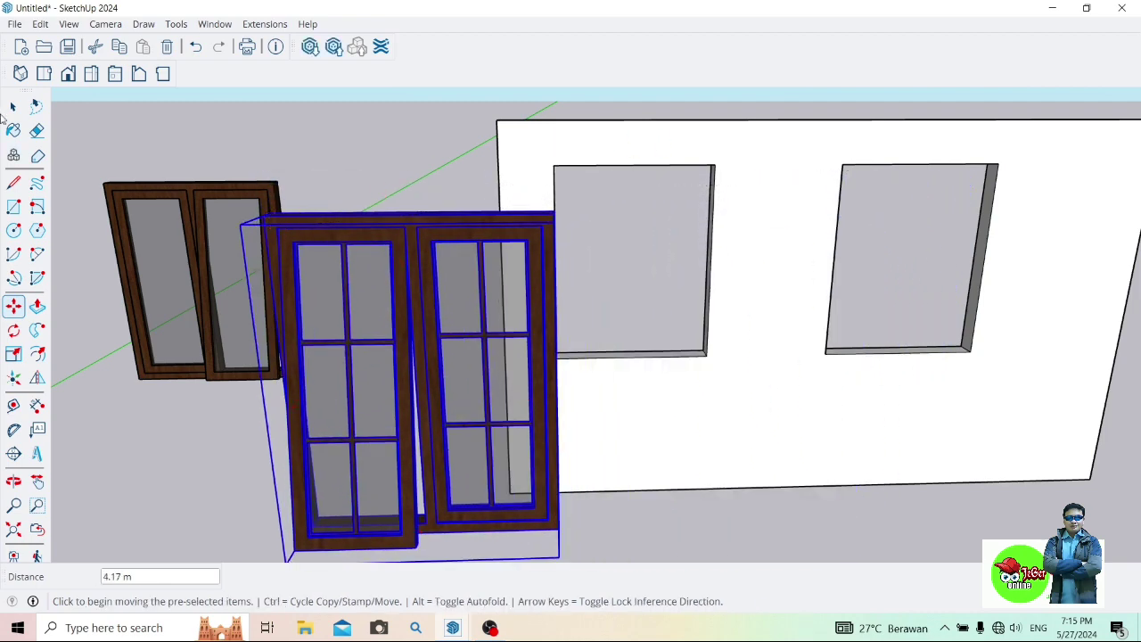
{"action": "scroll", "coordinate": [239, 129], "scroll_direction": "down", "scroll_amount": 2}
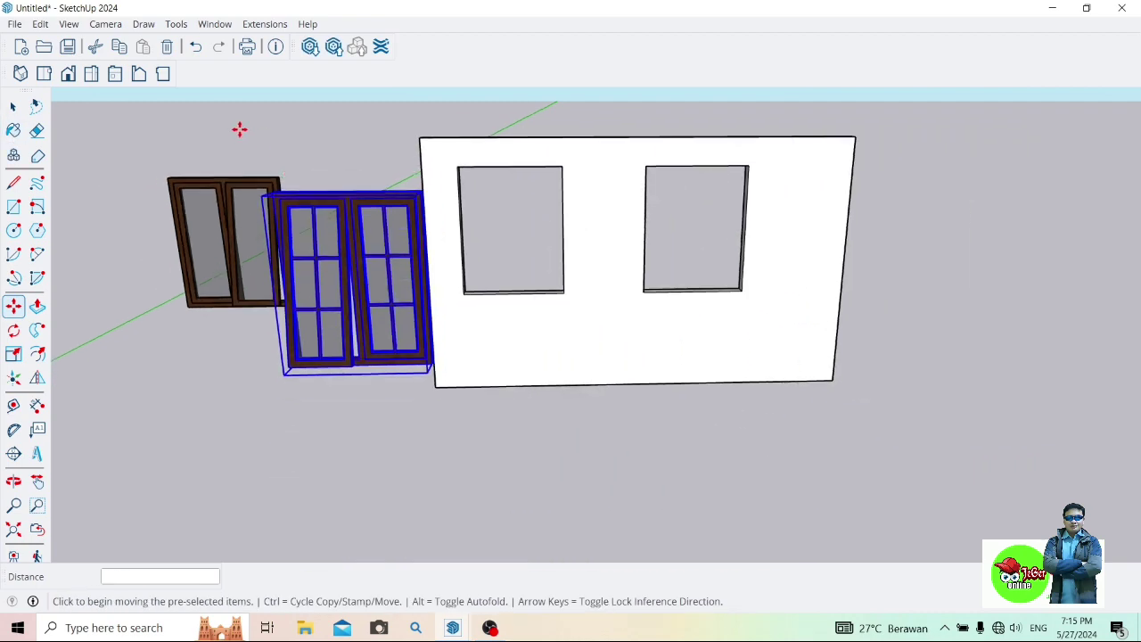
{"action": "left_click", "coordinate": [274, 194]}
{"action": "left_click", "coordinate": [198, 214]}
{"action": "left_click", "coordinate": [13, 106]}
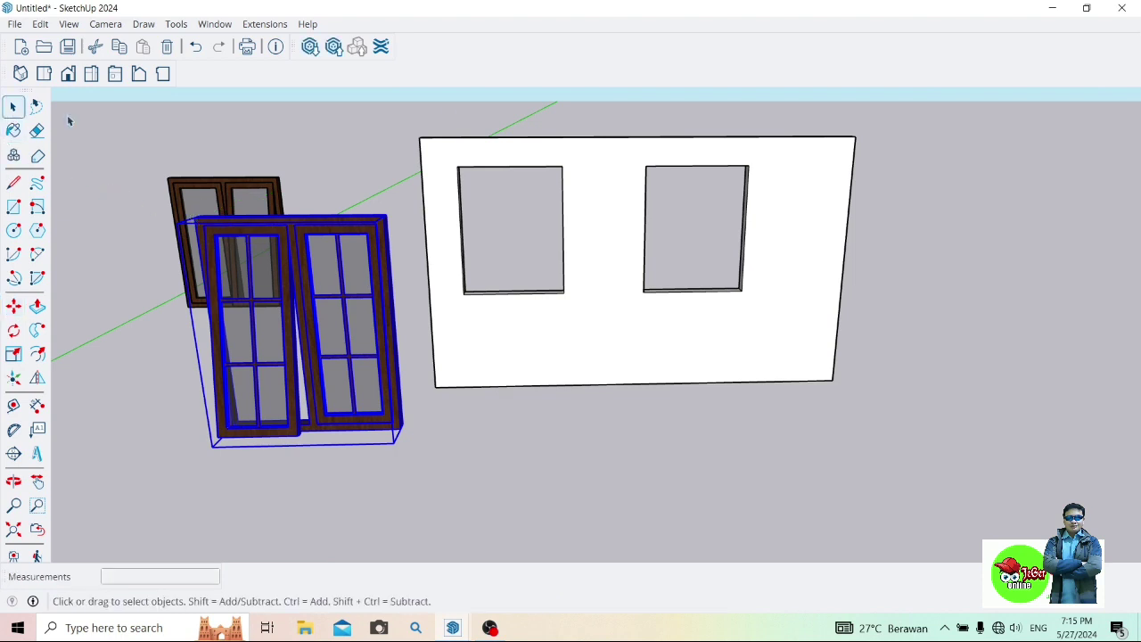
{"action": "left_click_drag", "start_coordinate": [424, 126], "coordinate": [880, 257]}
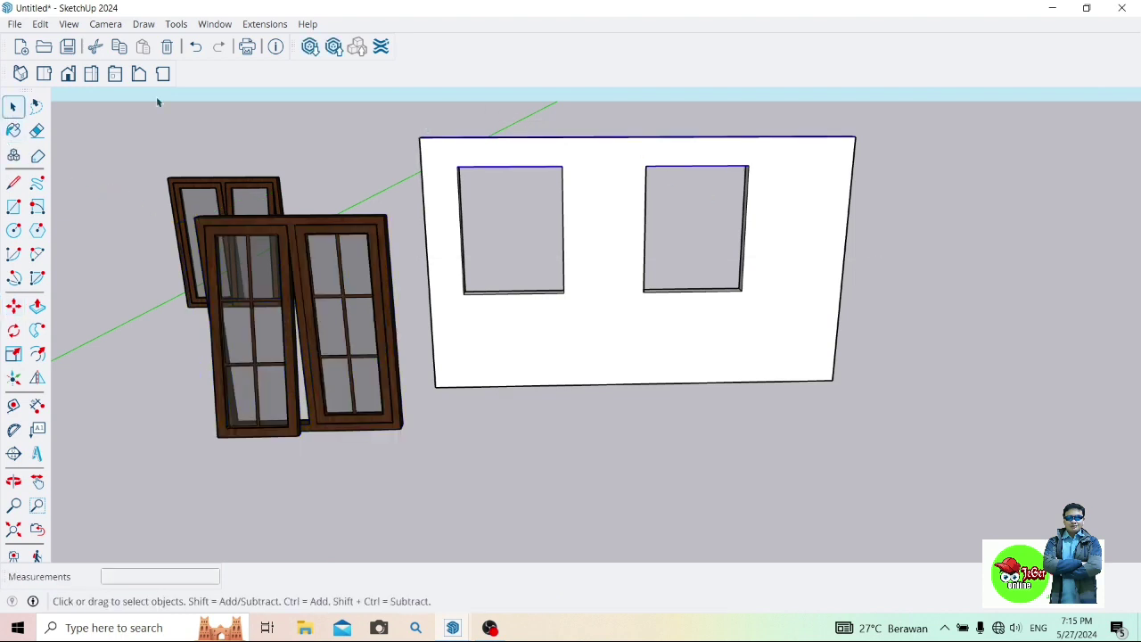
Delete the wall and move the gridded window to the right
{"action": "left_click_drag", "start_coordinate": [586, 172], "coordinate": [1003, 422]}
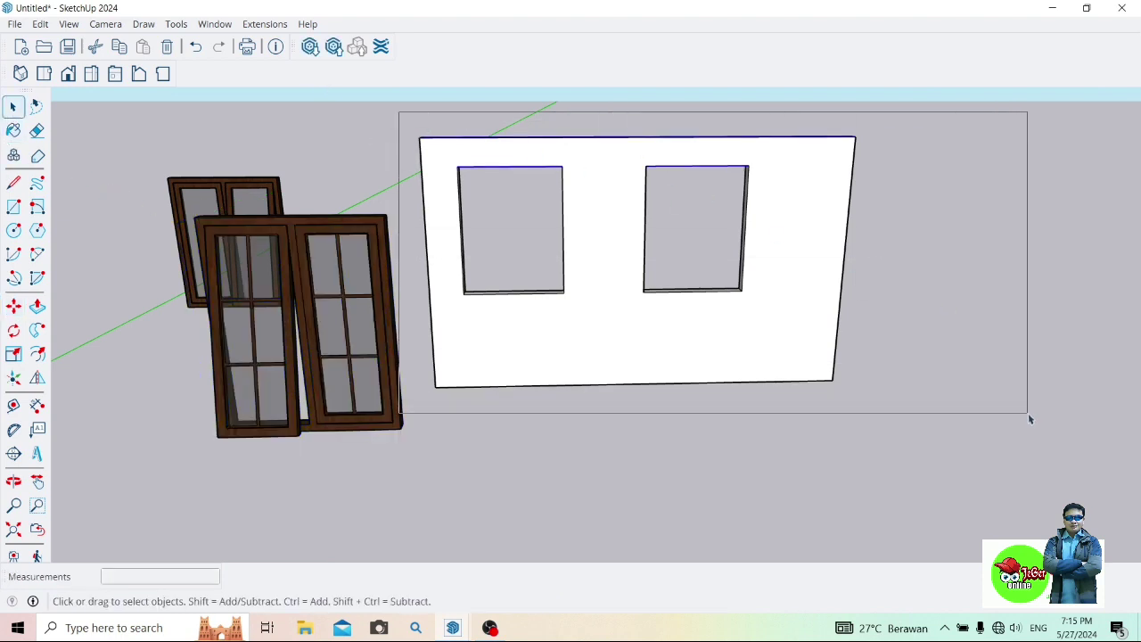
{"action": "key", "text": "Delete"}
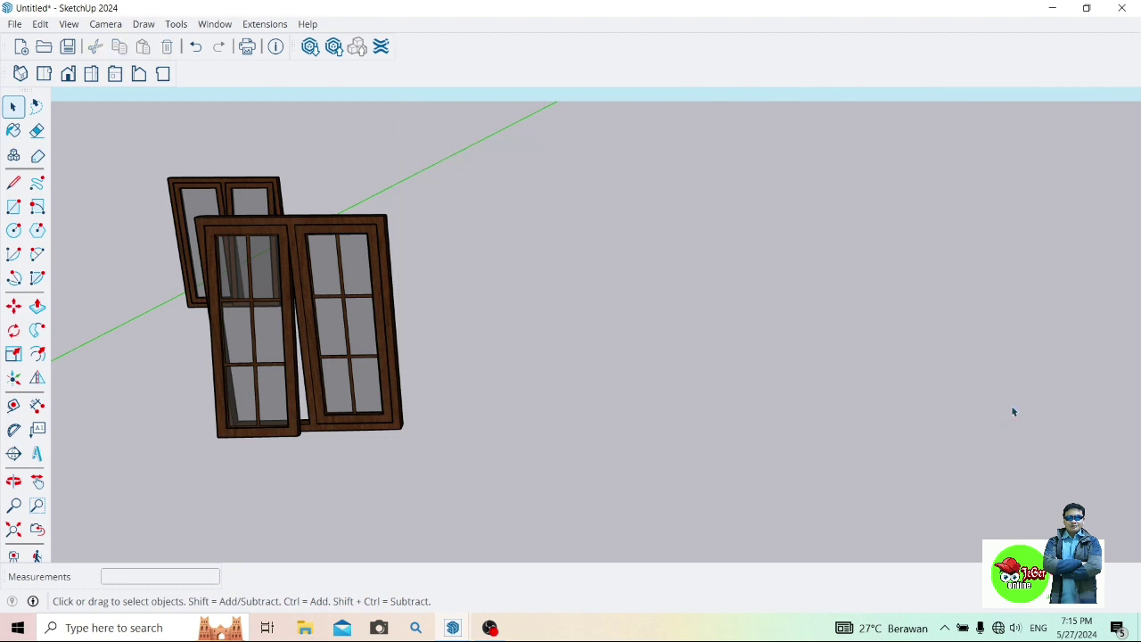
{"action": "left_click", "coordinate": [241, 228]}
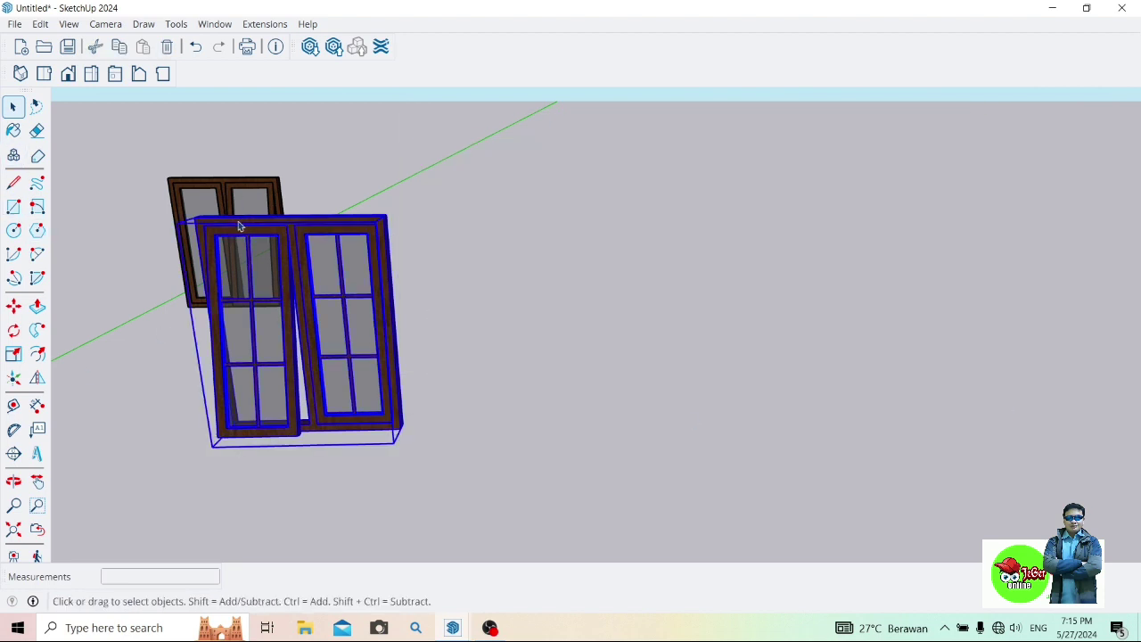
{"action": "left_click", "coordinate": [196, 219]}
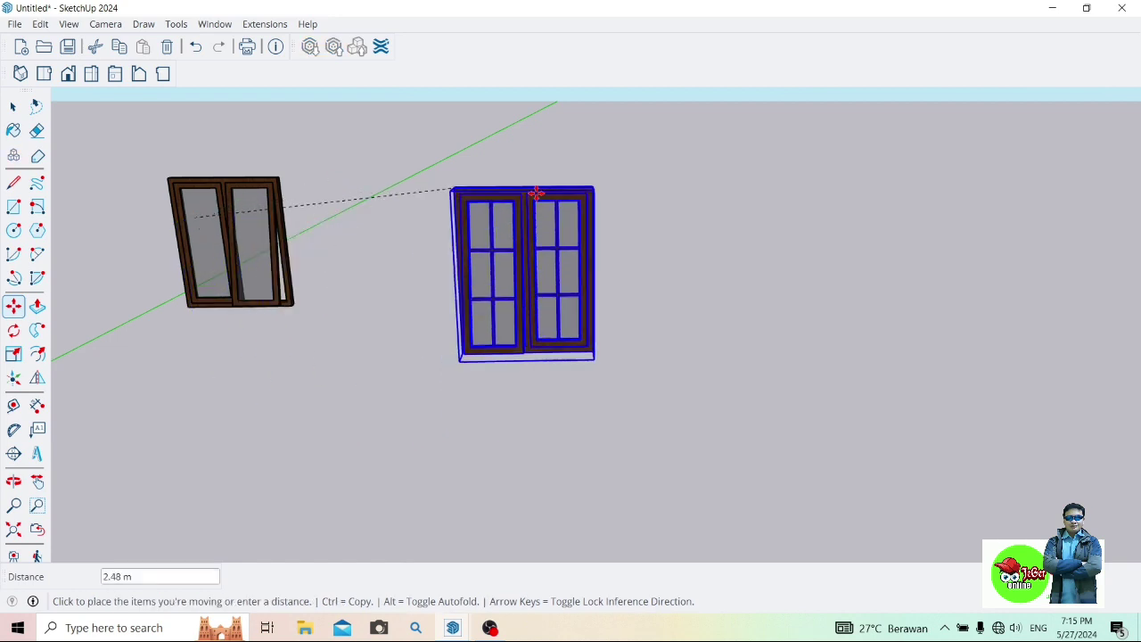
{"action": "left_click", "coordinate": [619, 193]}
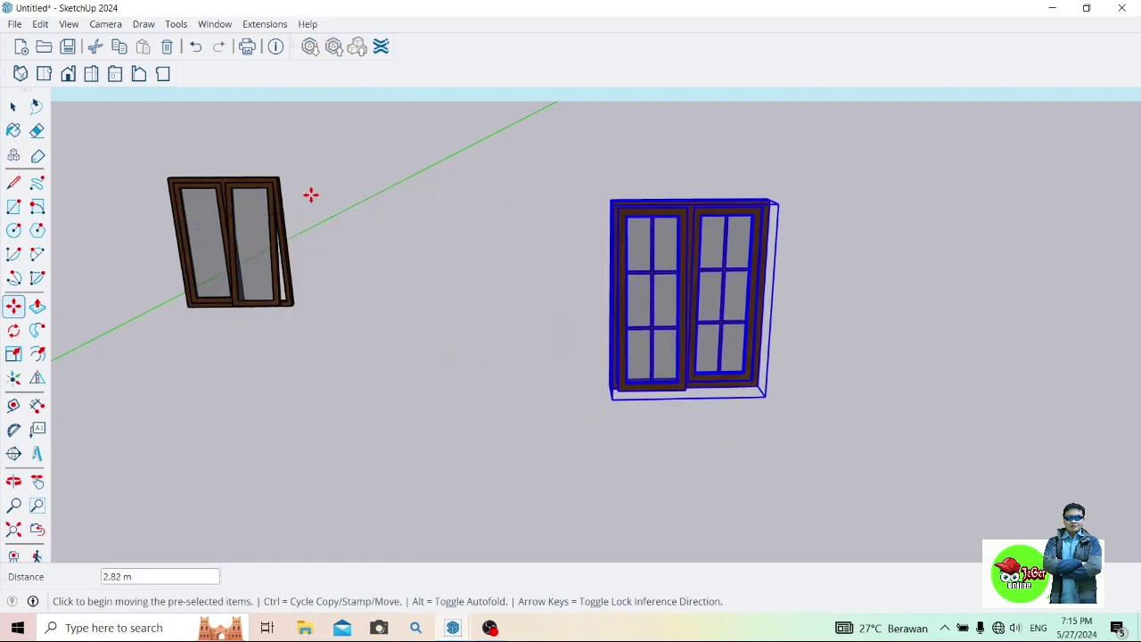
Place the plain window beside the gridded one, raising it slightly to line up
{"action": "left_click", "coordinate": [13, 106]}
{"action": "left_click", "coordinate": [170, 183]}
{"action": "left_click", "coordinate": [14, 307]}
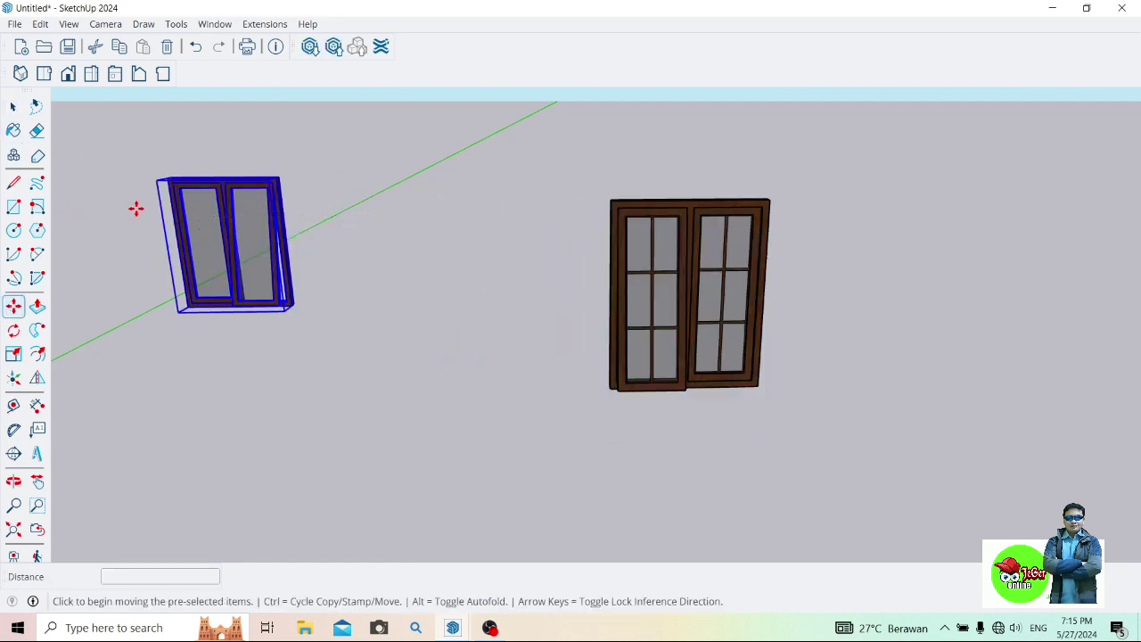
{"action": "left_click", "coordinate": [158, 180]}
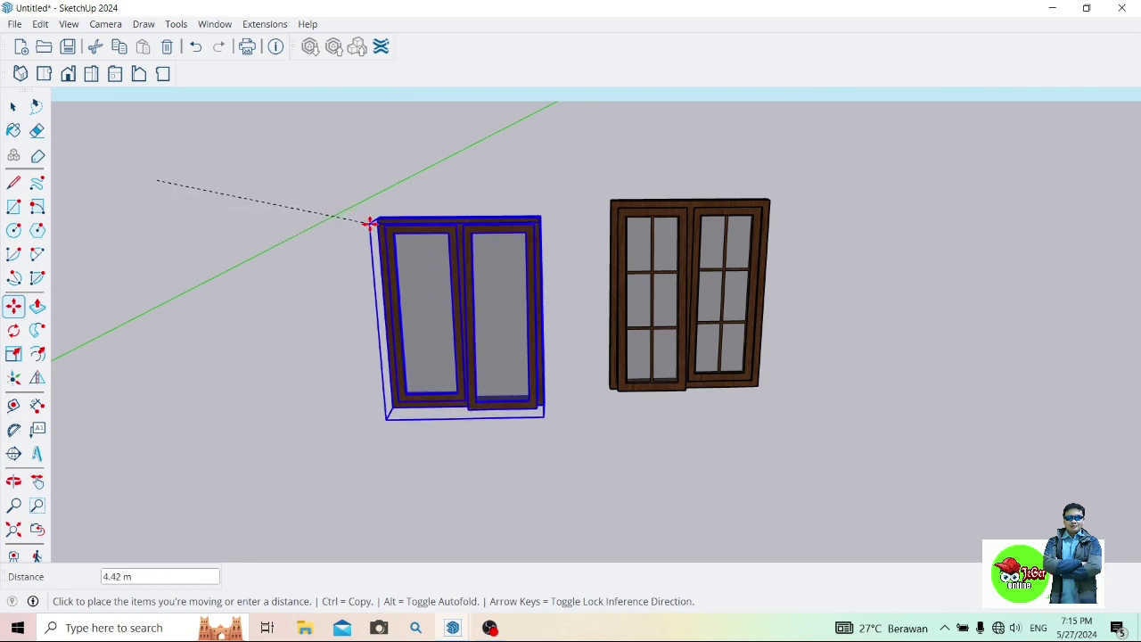
{"action": "left_click", "coordinate": [379, 219]}
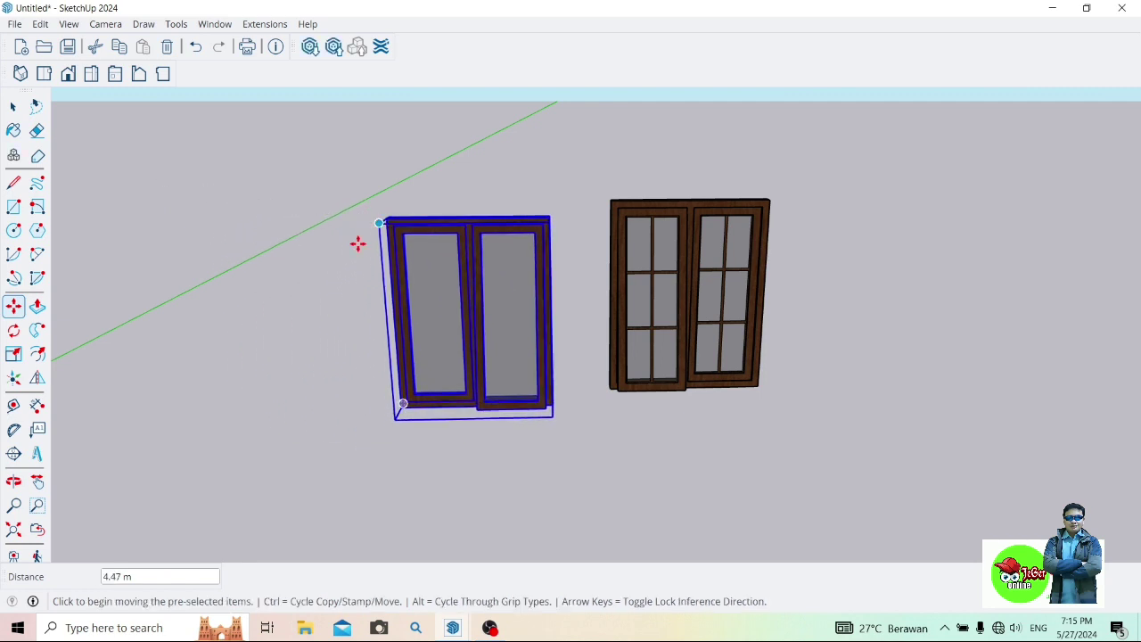
{"action": "left_click", "coordinate": [14, 482]}
{"action": "left_click_drag", "start_coordinate": [192, 403], "coordinate": [216, 316]}
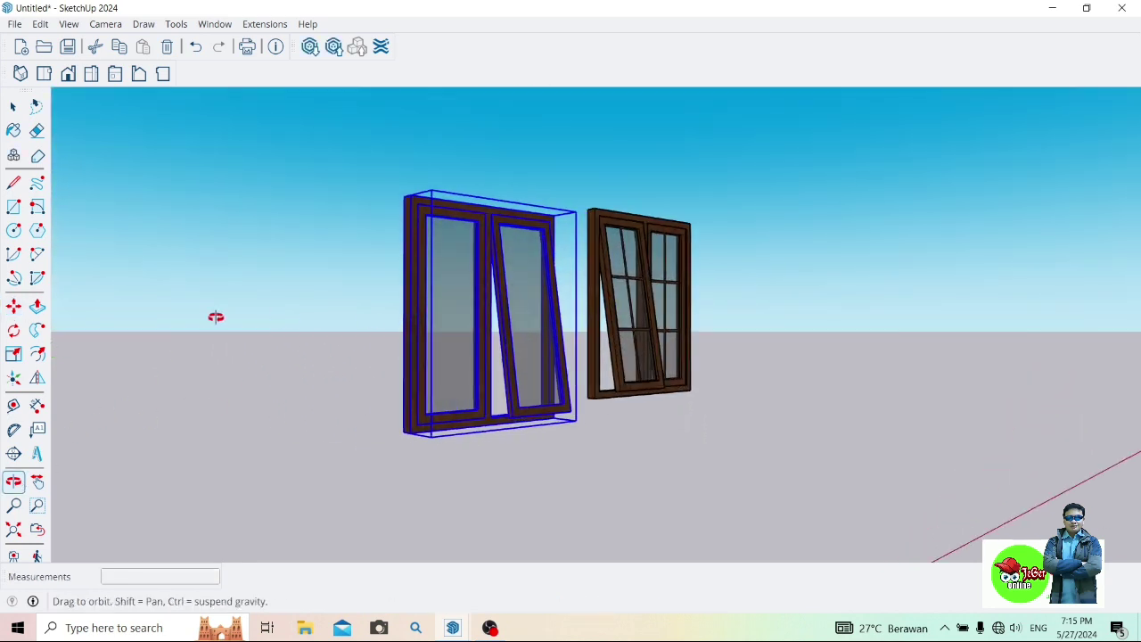
{"action": "left_click", "coordinate": [13, 306]}
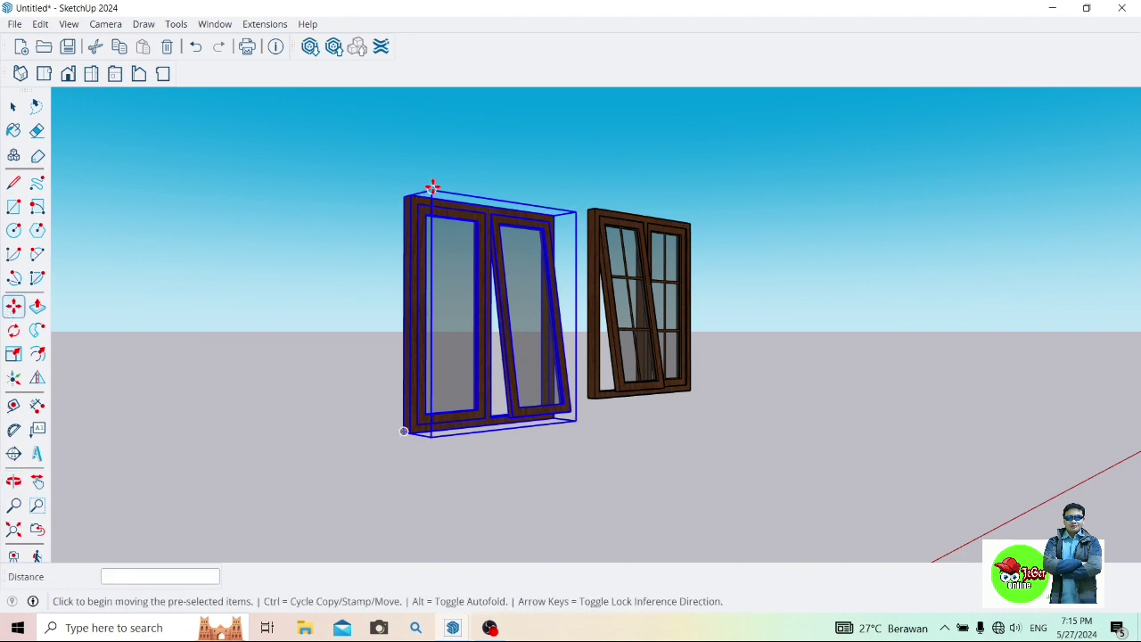
{"action": "left_click", "coordinate": [433, 186]}
{"action": "left_click", "coordinate": [433, 169]}
{"action": "key", "text": "space"}
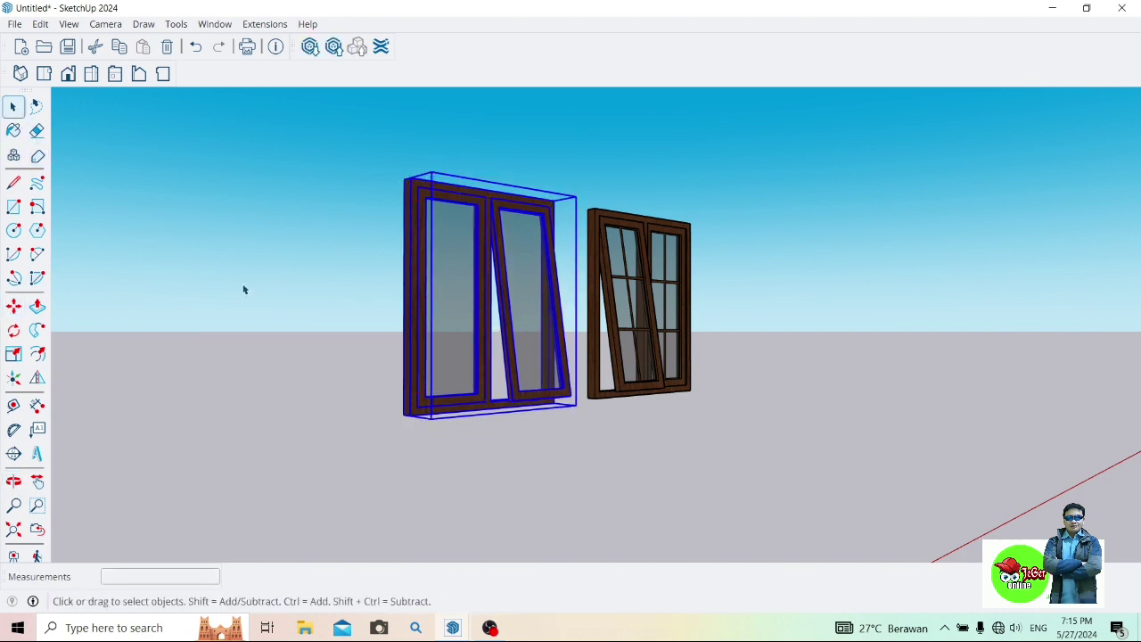
{"action": "left_click", "coordinate": [245, 287]}
{"action": "left_click", "coordinate": [13, 481]}
{"action": "mouse_move", "coordinate": [178, 357]}
{"action": "left_mouse_down"}
{"action": "mouse_move", "coordinate": [275, 324]}
{"action": "mouse_move", "coordinate": [390, 316]}
{"action": "mouse_move", "coordinate": [423, 331]}
{"action": "mouse_move", "coordinate": [822, 372]}
{"action": "mouse_move", "coordinate": [756, 359]}
{"action": "mouse_move", "coordinate": [888, 328]}
{"action": "mouse_move", "coordinate": [868, 339]}
{"action": "mouse_move", "coordinate": [448, 341]}
{"action": "mouse_move", "coordinate": [330, 326]}
{"action": "mouse_move", "coordinate": [403, 269]}
{"action": "left_mouse_up"}
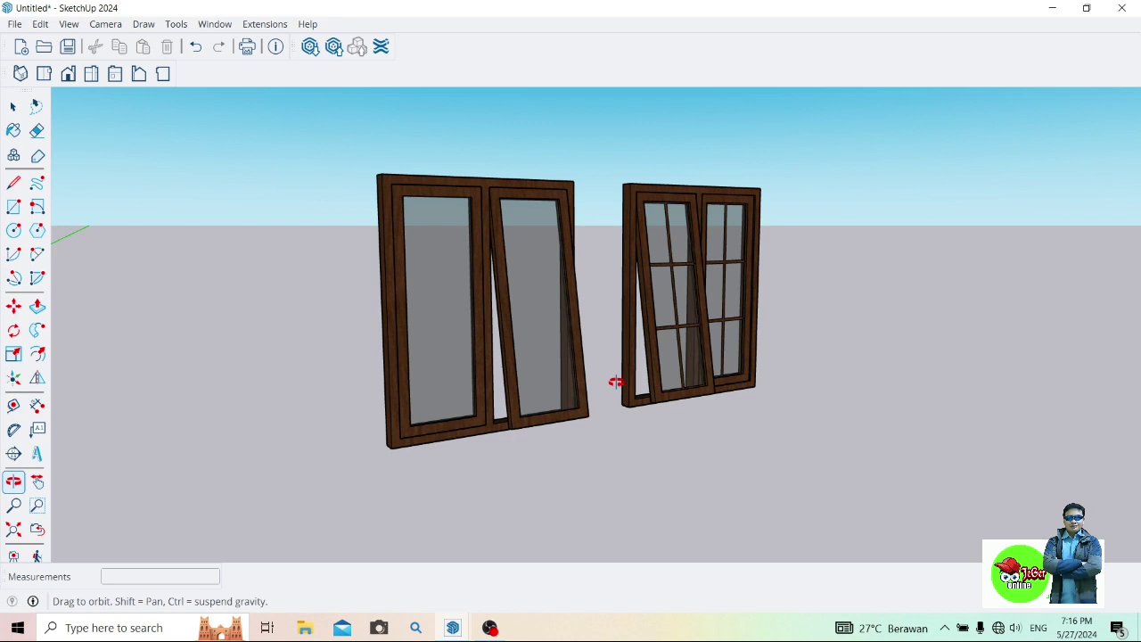
{"action": "left_click", "coordinate": [37, 481]}
{"action": "mouse_move", "coordinate": [327, 387]}
{"action": "left_mouse_down"}
{"action": "mouse_move", "coordinate": [229, 387]}
{"action": "mouse_move", "coordinate": [207, 397]}
{"action": "mouse_move", "coordinate": [258, 398]}
{"action": "mouse_move", "coordinate": [204, 402]}
{"action": "mouse_move", "coordinate": [124, 456]}
{"action": "left_mouse_up"}
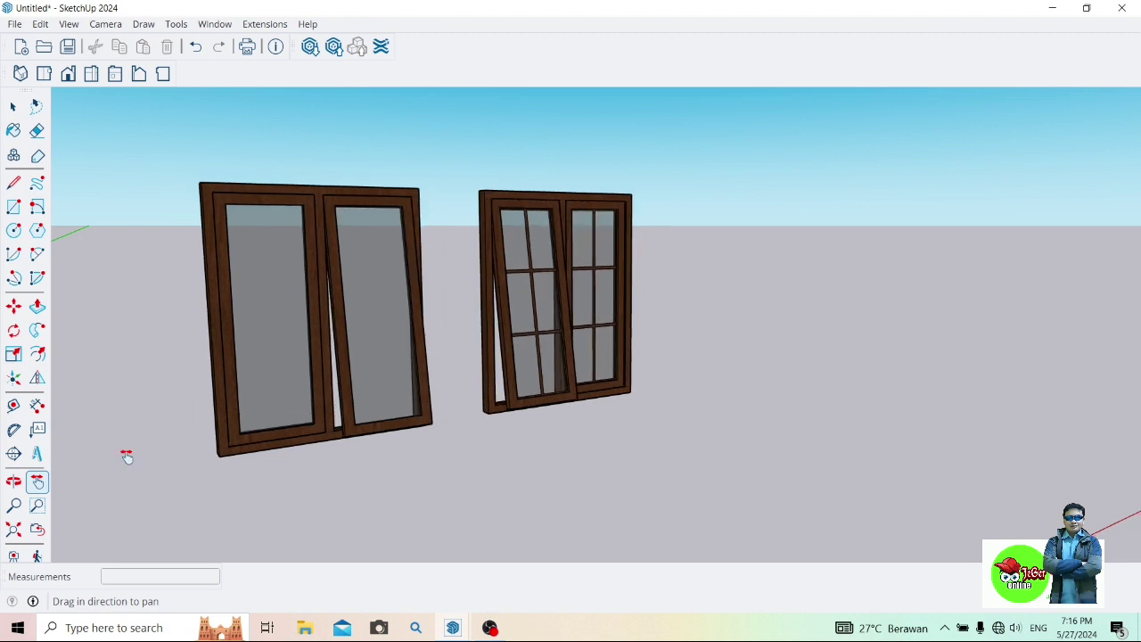
{"action": "key", "text": "o"}
{"action": "mouse_move", "coordinate": [57, 437]}
{"action": "left_mouse_down"}
{"action": "mouse_move", "coordinate": [160, 402]}
{"action": "mouse_move", "coordinate": [127, 396]}
{"action": "left_mouse_up"}
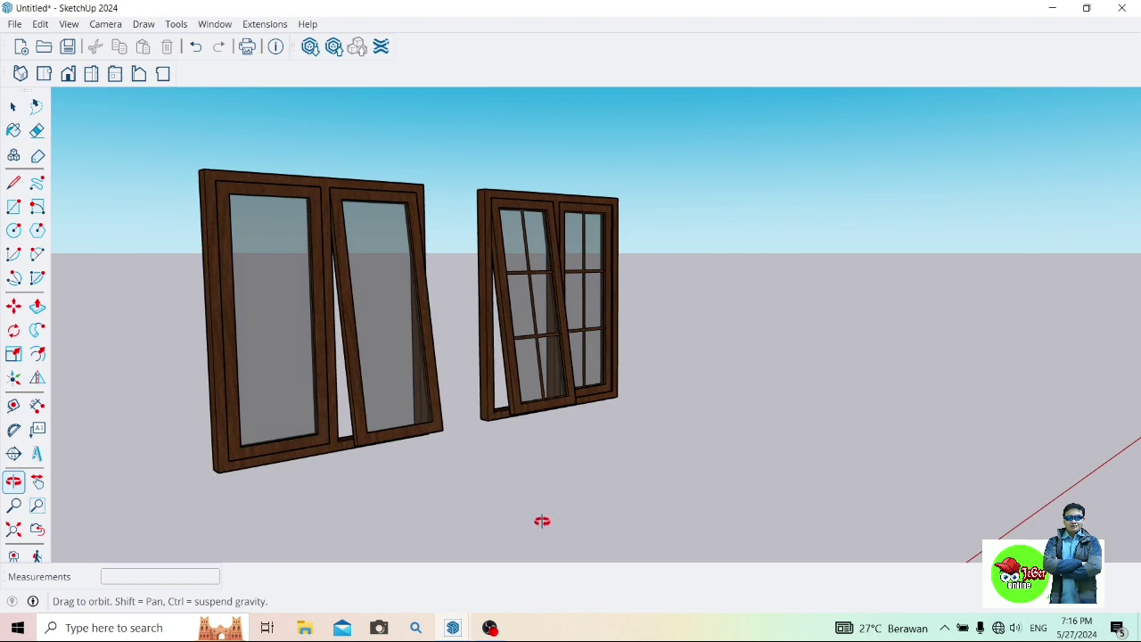
{"action": "left_click", "coordinate": [489, 628]}
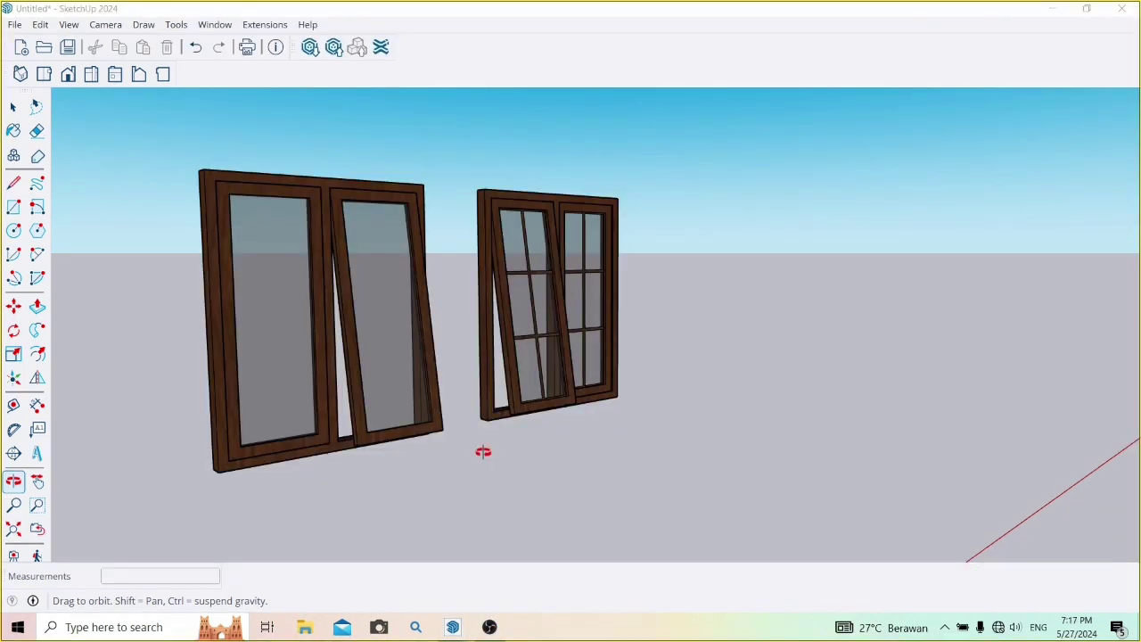